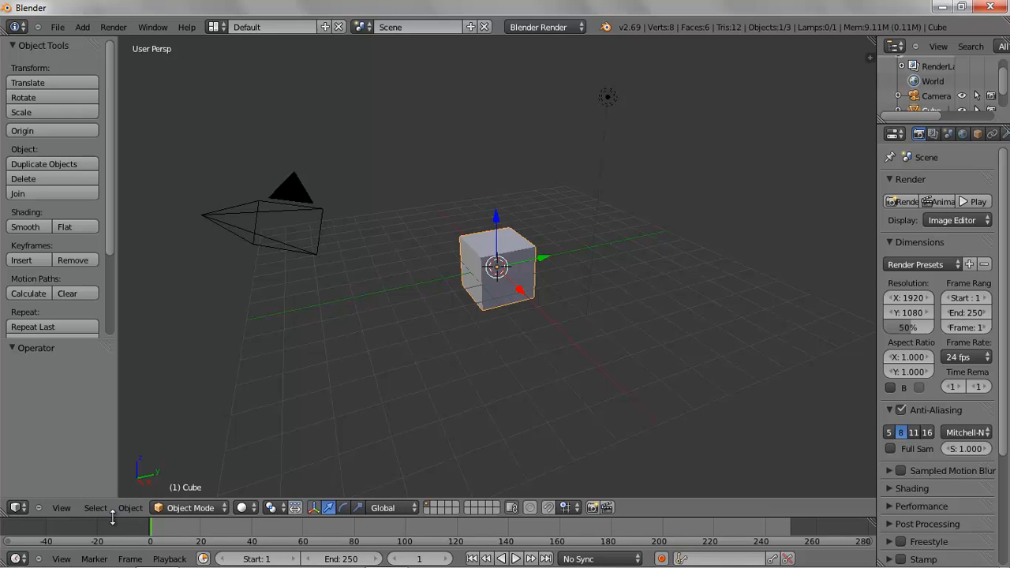
Join the timeline area into the 3D viewport, and enlarge the Outliner and Properties editors.
{"action": "right_click", "coordinate": [113, 516]}
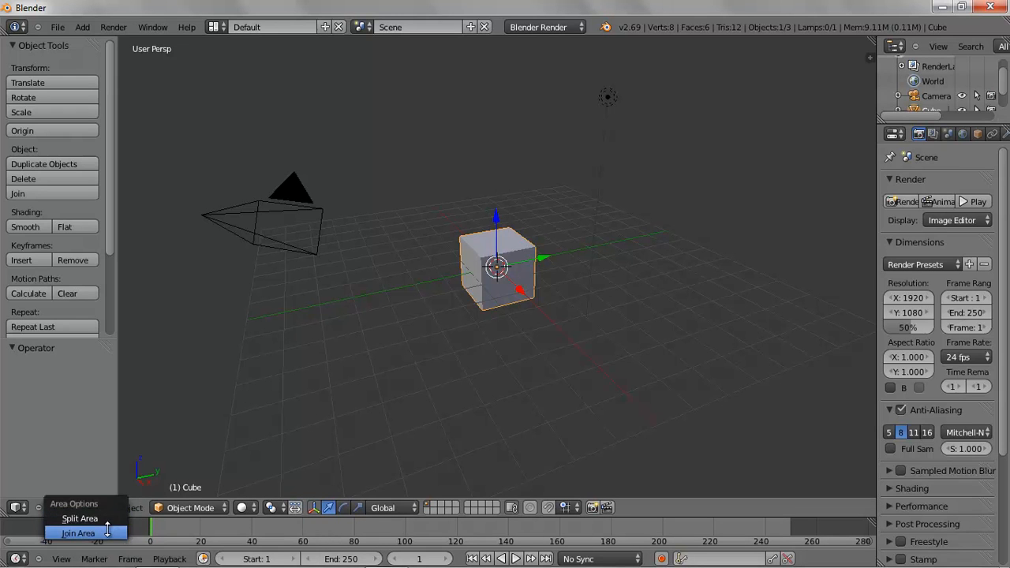
{"action": "left_click", "coordinate": [108, 532]}
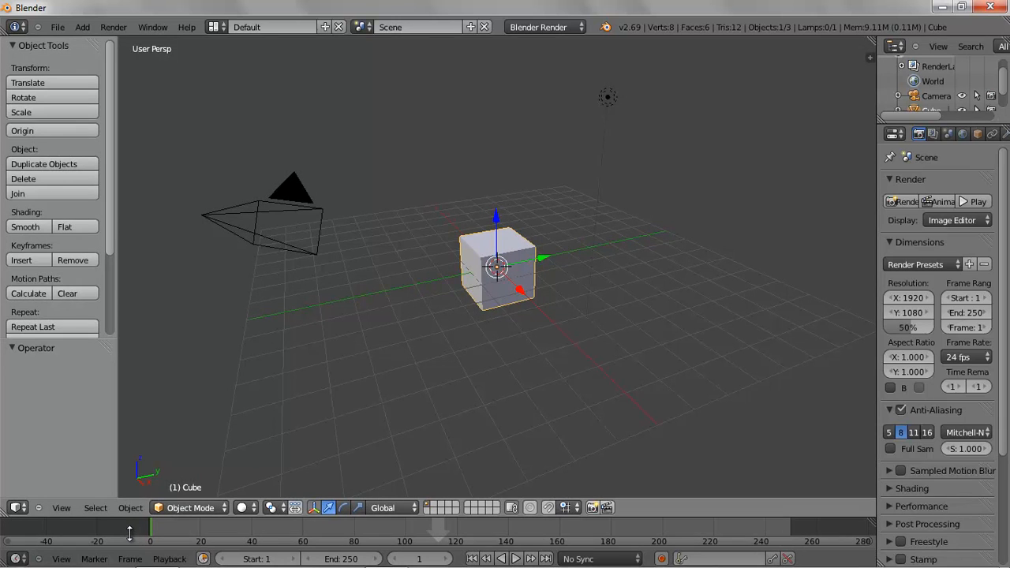
{"action": "left_click", "coordinate": [131, 535]}
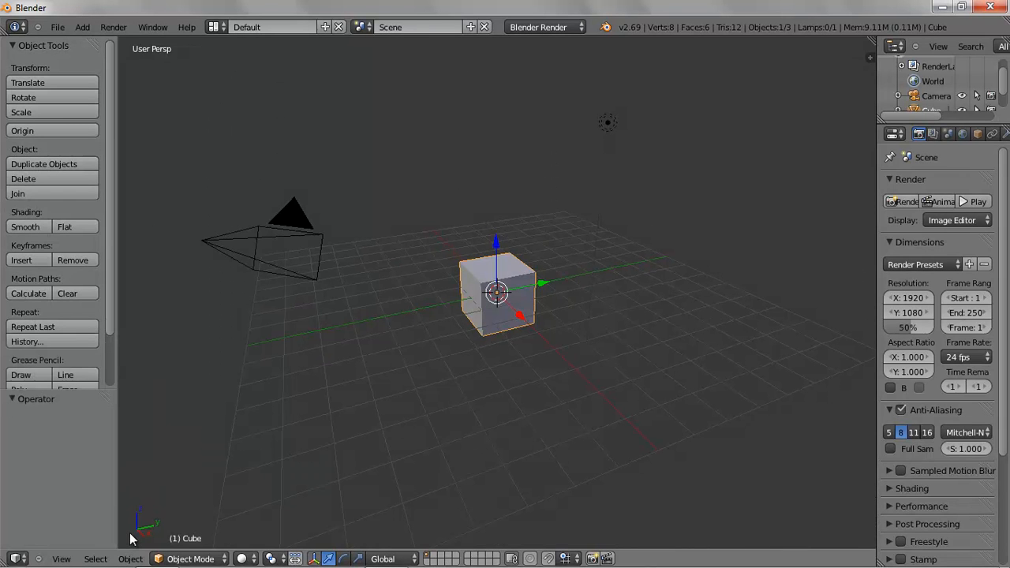
{"action": "left_click_drag", "start_coordinate": [875, 248], "coordinate": [740, 265]}
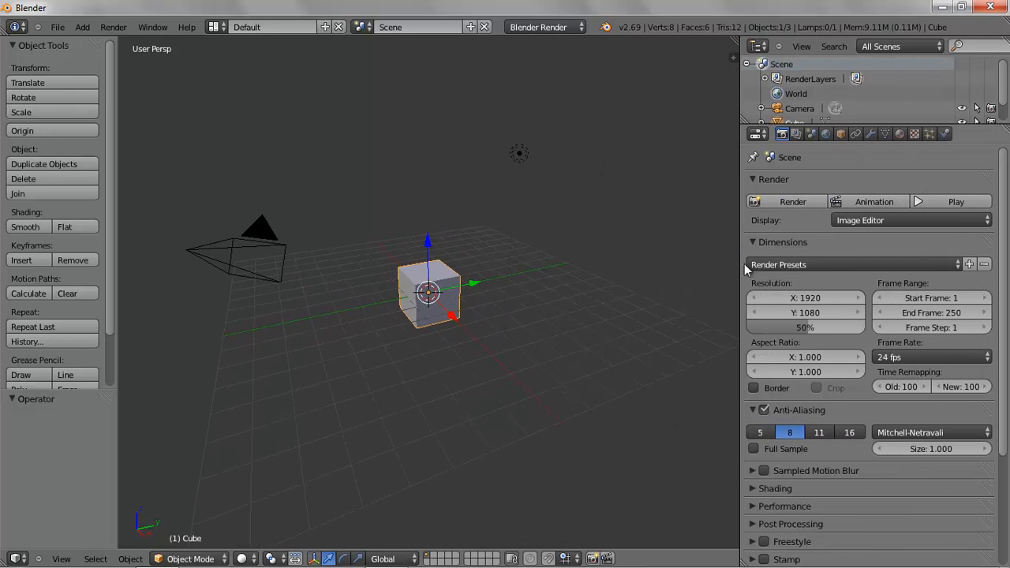
{"action": "left_click_drag", "start_coordinate": [979, 124], "coordinate": [963, 251]}
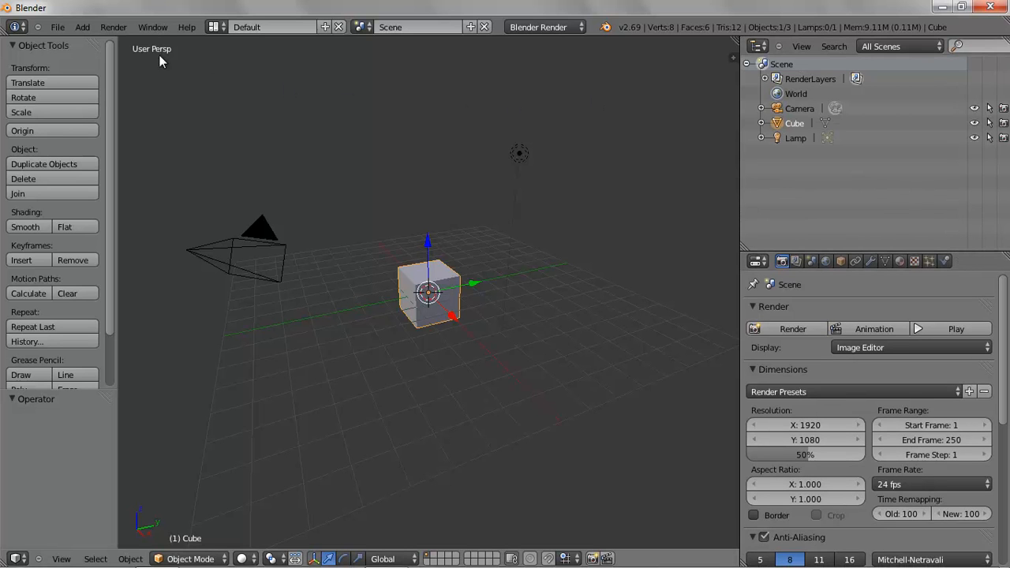
Hide the 3D viewport's tool shelf and show its properties sidebar with the Transform values.
{"action": "scroll", "coordinate": [107, 182], "scroll_direction": "down", "scroll_amount": 5}
{"action": "scroll", "coordinate": [105, 277], "scroll_direction": "up", "scroll_amount": 5}
{"action": "scroll", "coordinate": [107, 219], "scroll_direction": "up", "scroll_amount": 1}
{"action": "key", "text": "t"}
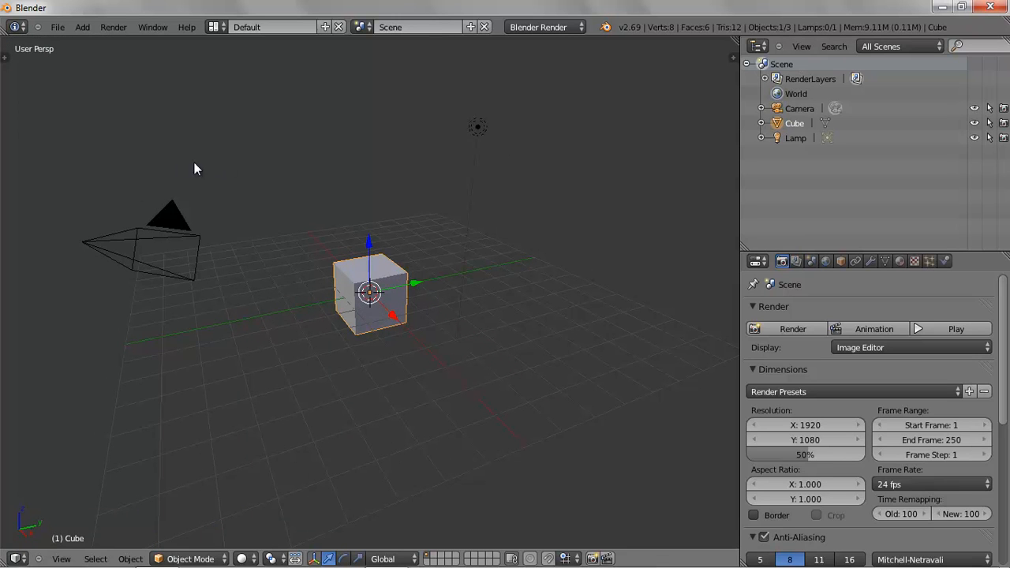
{"action": "key", "text": "n"}
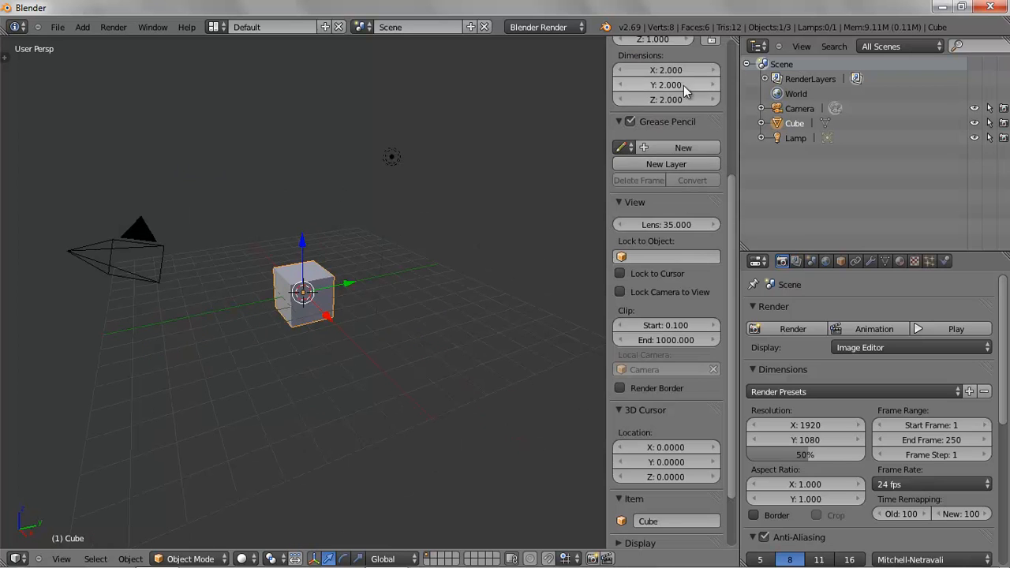
{"action": "scroll", "coordinate": [730, 229], "scroll_direction": "up", "scroll_amount": 2}
{"action": "scroll", "coordinate": [730, 229], "scroll_direction": "up", "scroll_amount": 5}
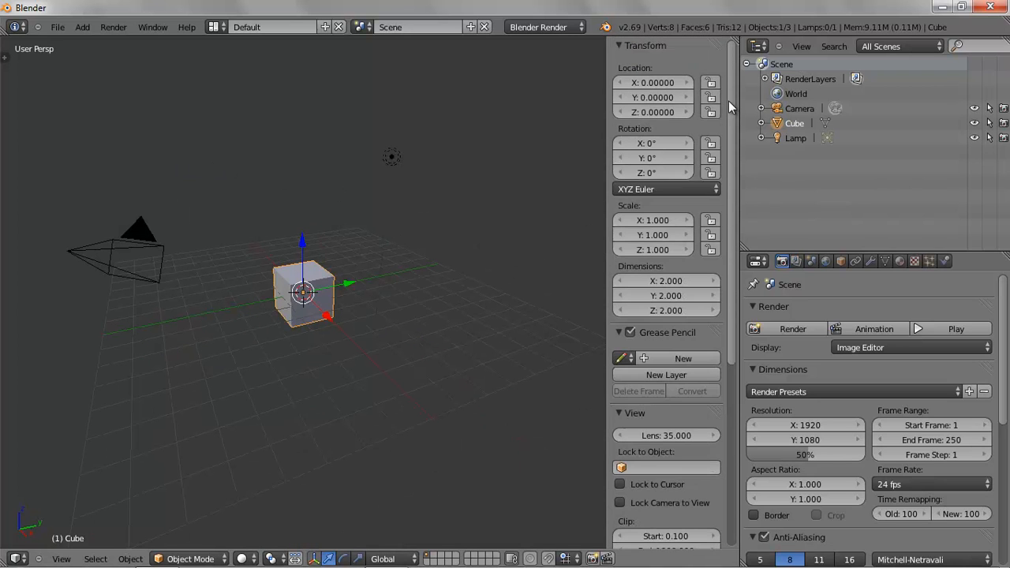
Collapse the sidebar's Grease Pencil and View sections, and place the 3D Cursor section directly below Transform.
{"action": "left_click", "coordinate": [619, 332]}
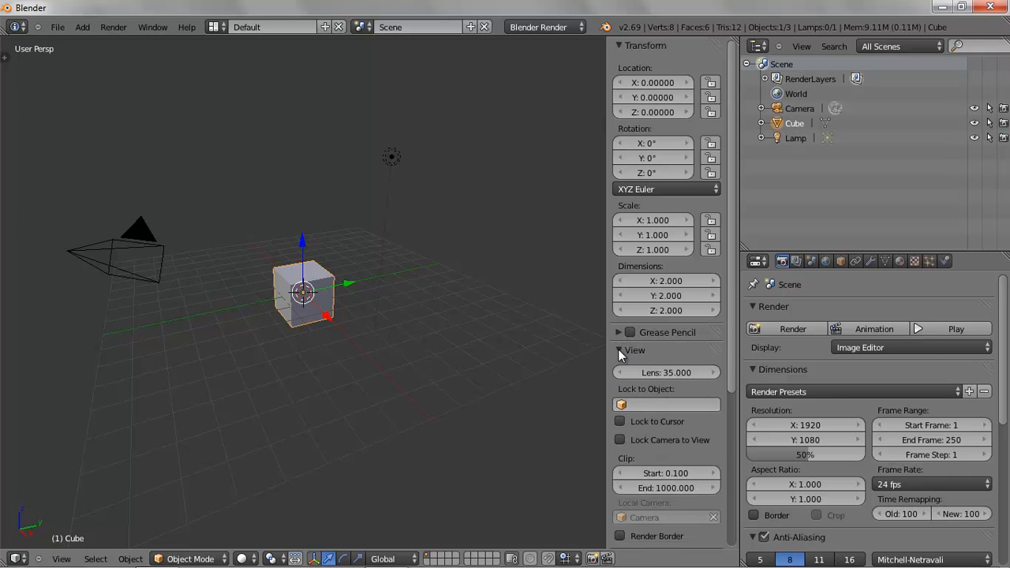
{"action": "left_click", "coordinate": [619, 349]}
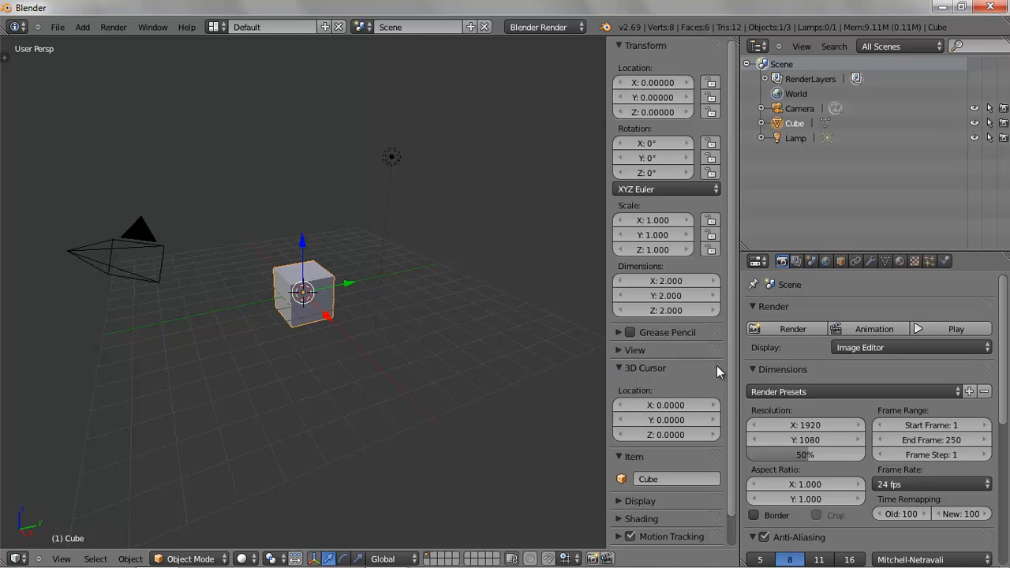
{"action": "left_click_drag", "start_coordinate": [713, 368], "coordinate": [714, 328]}
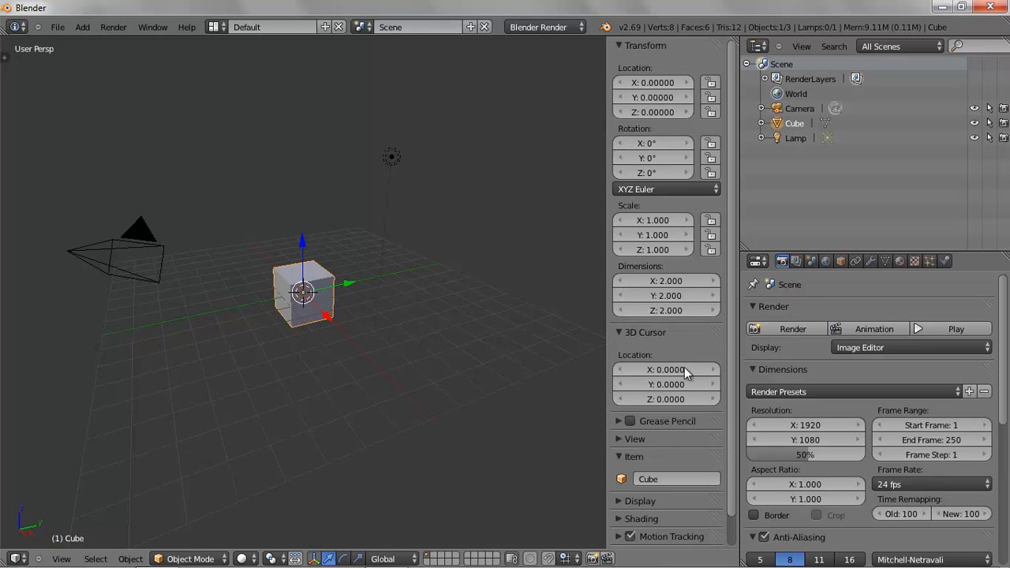
{"action": "left_click", "coordinate": [617, 438]}
{"action": "left_click", "coordinate": [617, 437]}
Reorder the sidebar so Item comes first and Transform Orientations sits directly below Transform.
{"action": "left_click_drag", "start_coordinate": [715, 457], "coordinate": [719, 49]}
{"action": "scroll", "coordinate": [695, 276], "scroll_direction": "down", "scroll_amount": 1}
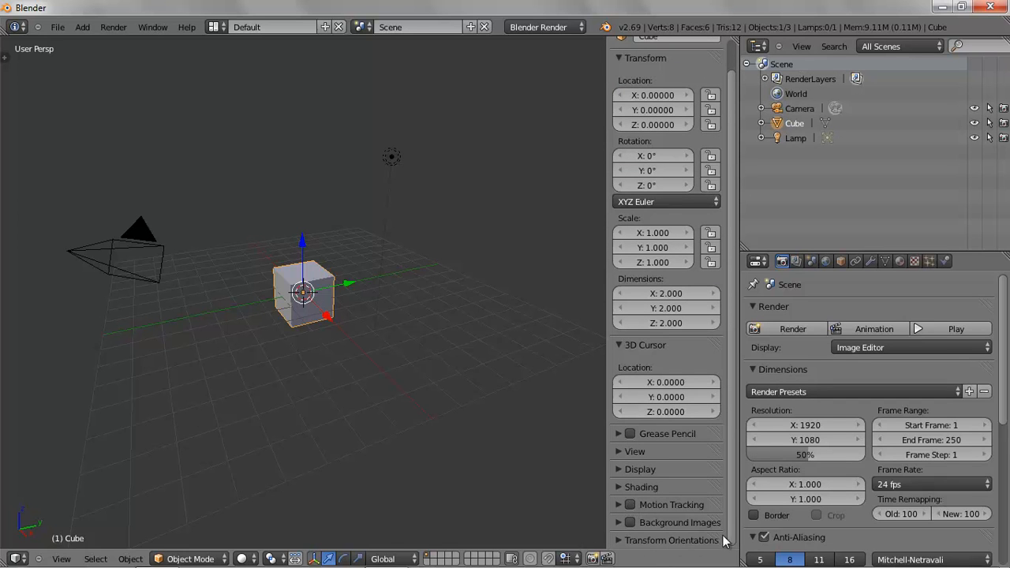
{"action": "mouse_move", "coordinate": [719, 542]}
{"action": "left_mouse_down"}
{"action": "mouse_move", "coordinate": [699, 418]}
{"action": "mouse_move", "coordinate": [720, 336]}
{"action": "left_mouse_up"}
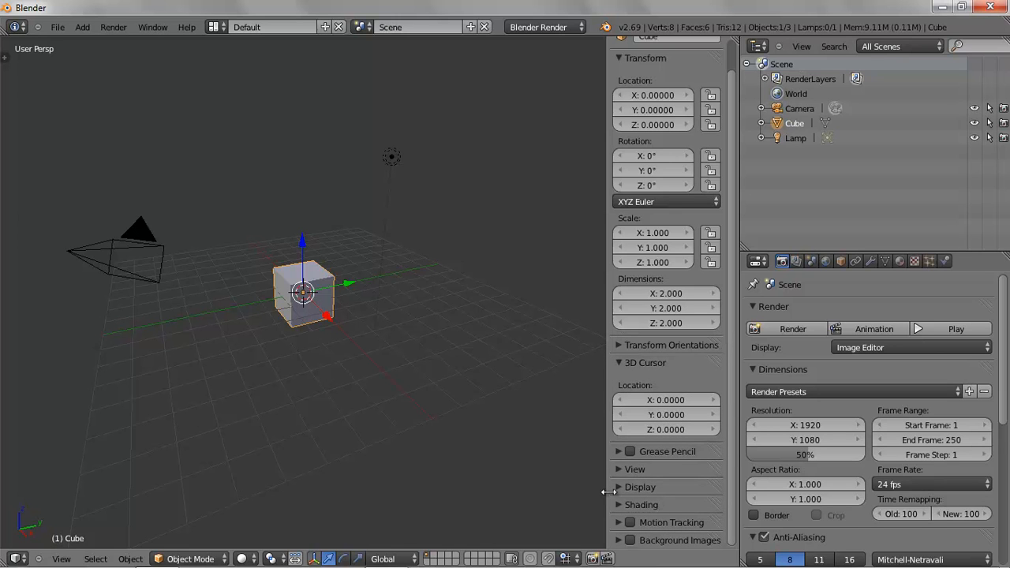
{"action": "scroll", "coordinate": [732, 447], "scroll_direction": "up", "scroll_amount": 2}
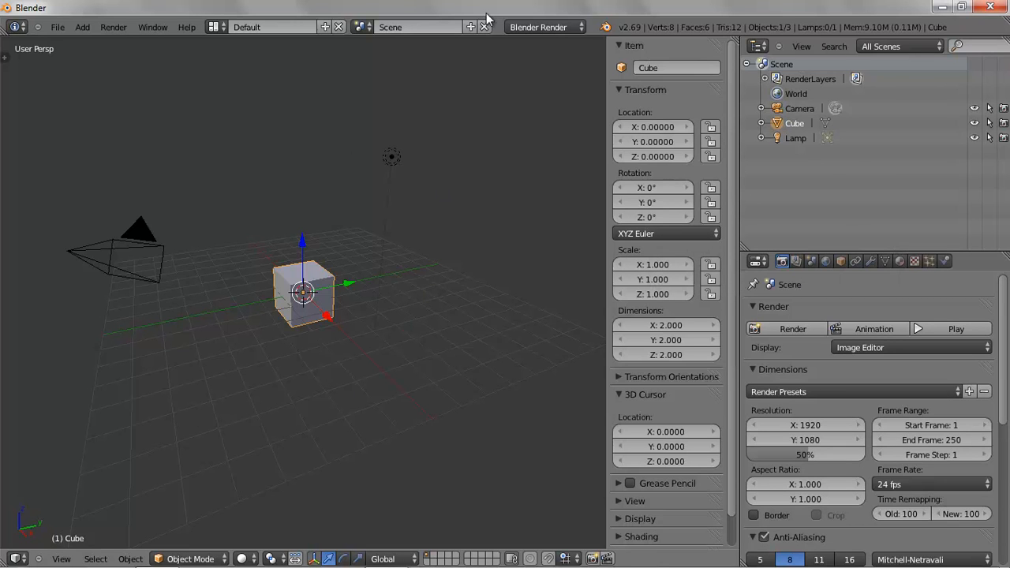
Delete the default lamp, cube and camera from the scene.
{"action": "right_click", "coordinate": [392, 161]}
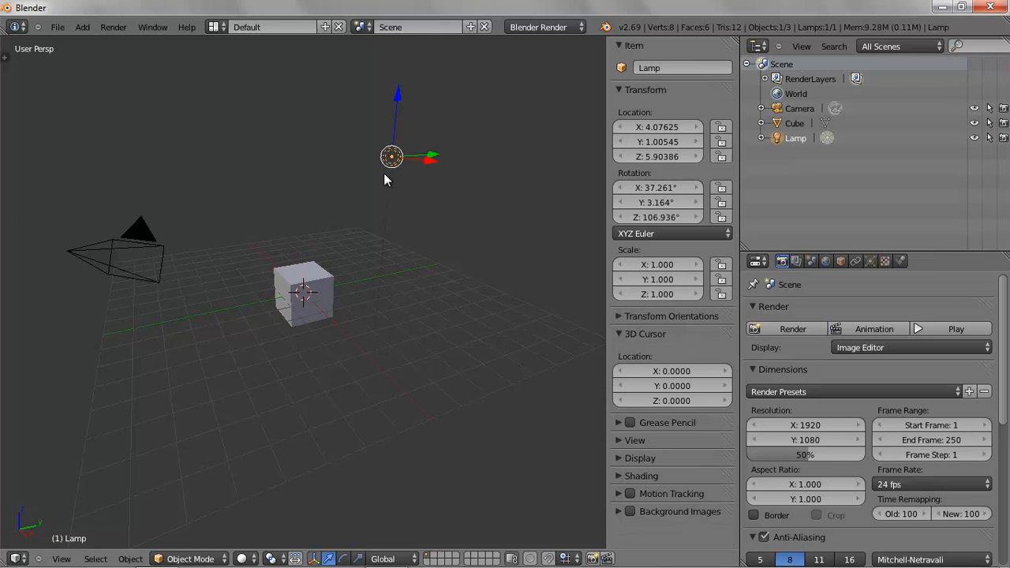
{"action": "key", "text": "x"}
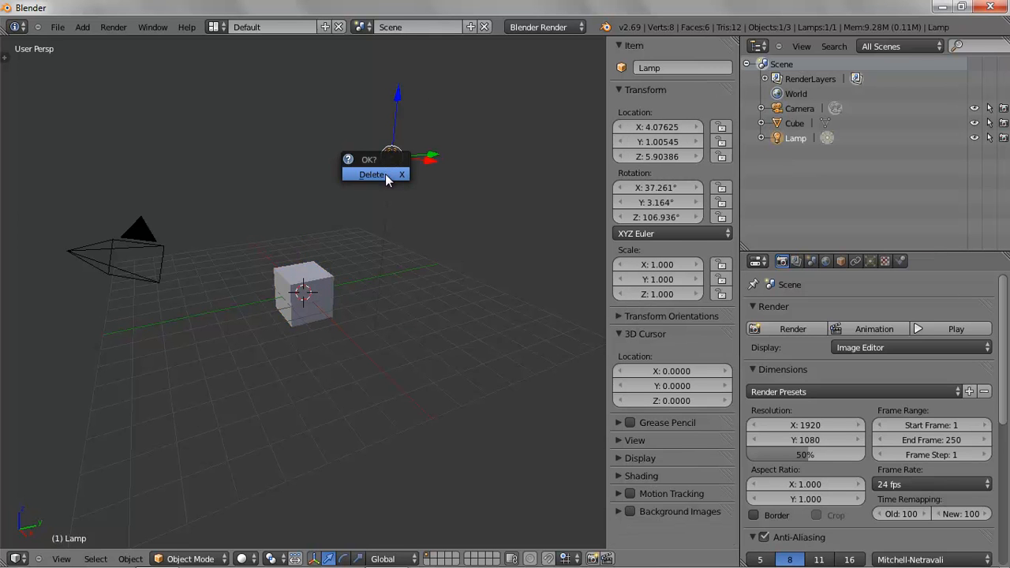
{"action": "left_click", "coordinate": [385, 174]}
{"action": "right_click", "coordinate": [328, 289]}
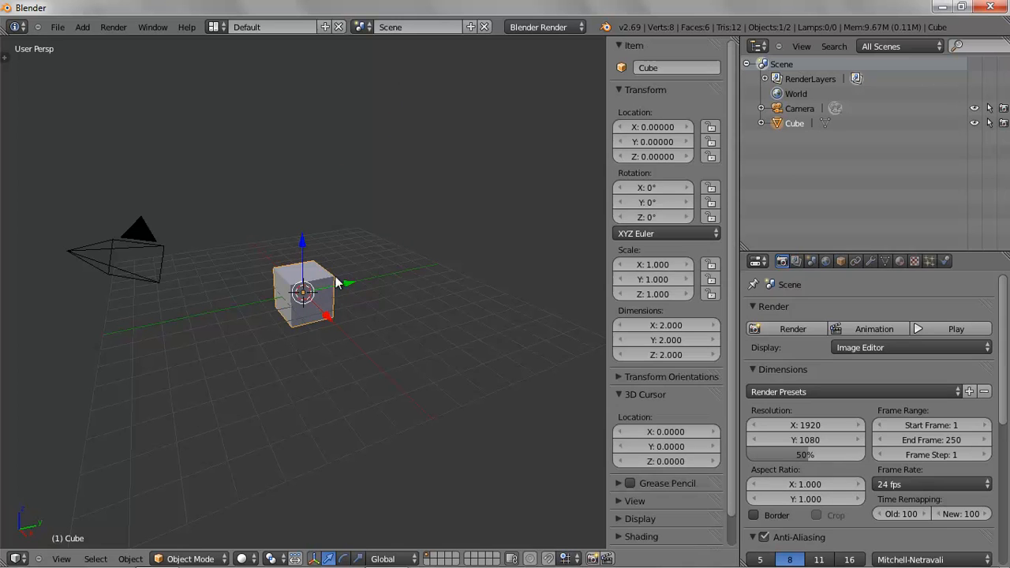
{"action": "key", "text": "x"}
{"action": "left_click", "coordinate": [387, 198]}
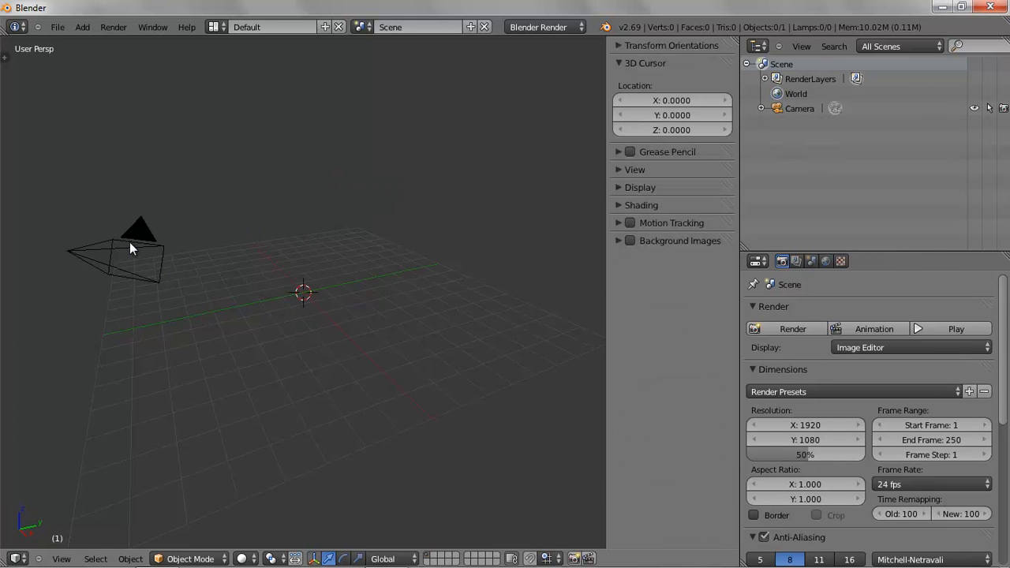
{"action": "right_click", "coordinate": [130, 242]}
{"action": "key", "text": "x"}
{"action": "left_click", "coordinate": [130, 242]}
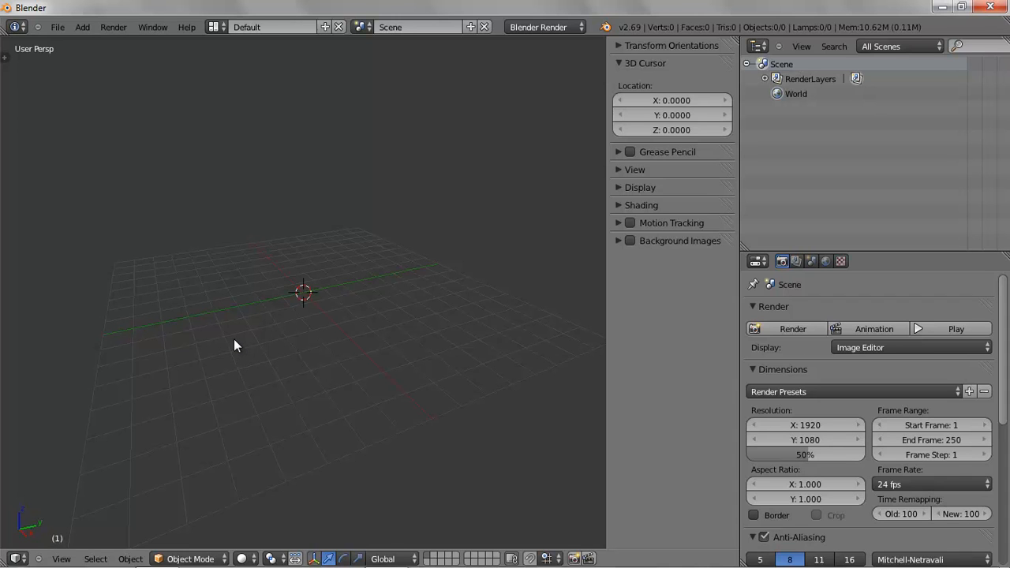
Split the 3D viewport into quad view and add a cube mesh at the origin.
{"action": "key", "text": "ctrl+alt+q"}
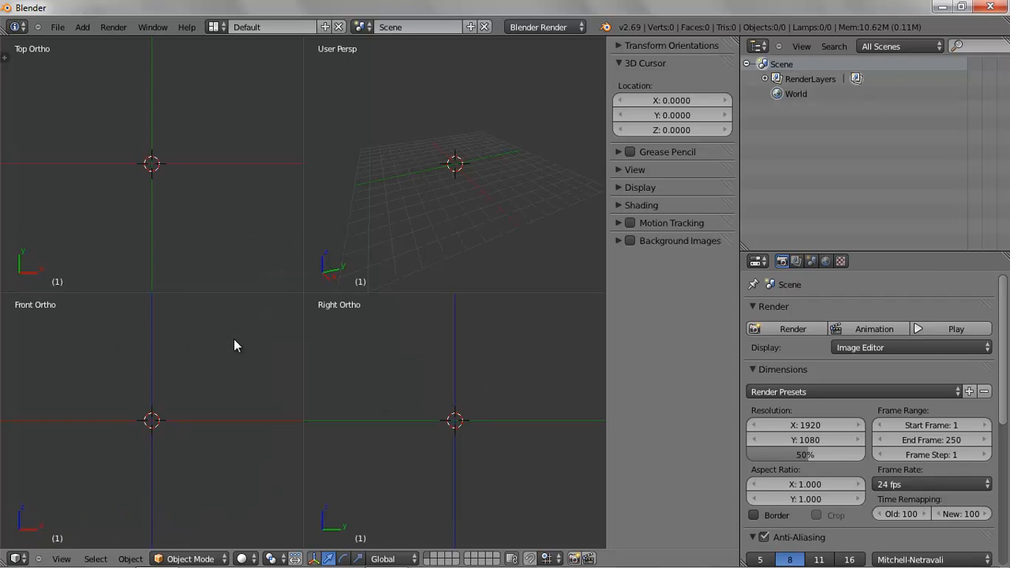
{"action": "left_click", "coordinate": [82, 27]}
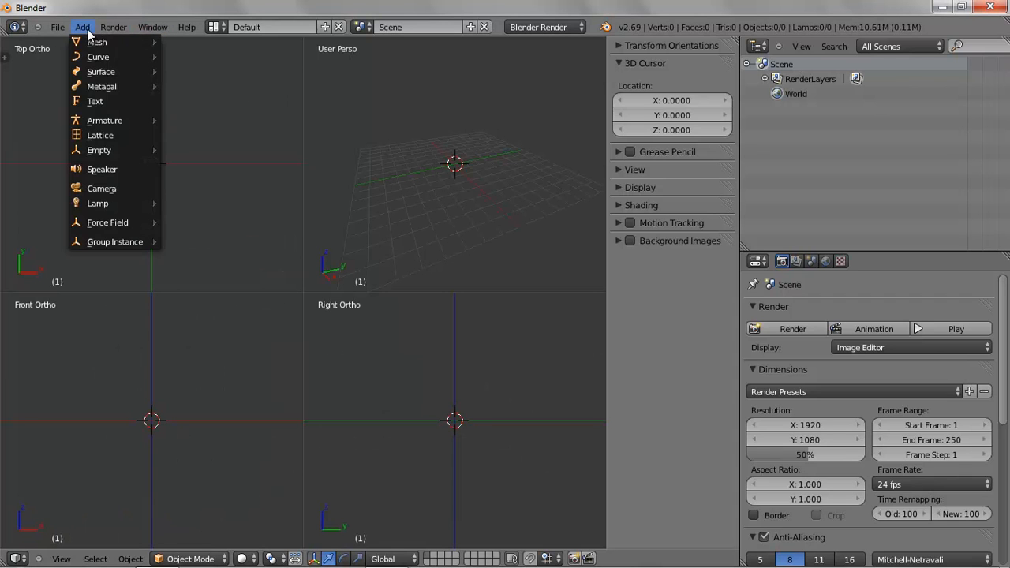
{"action": "mouse_move", "coordinate": [93, 43]}
{"action": "left_click", "coordinate": [205, 56]}
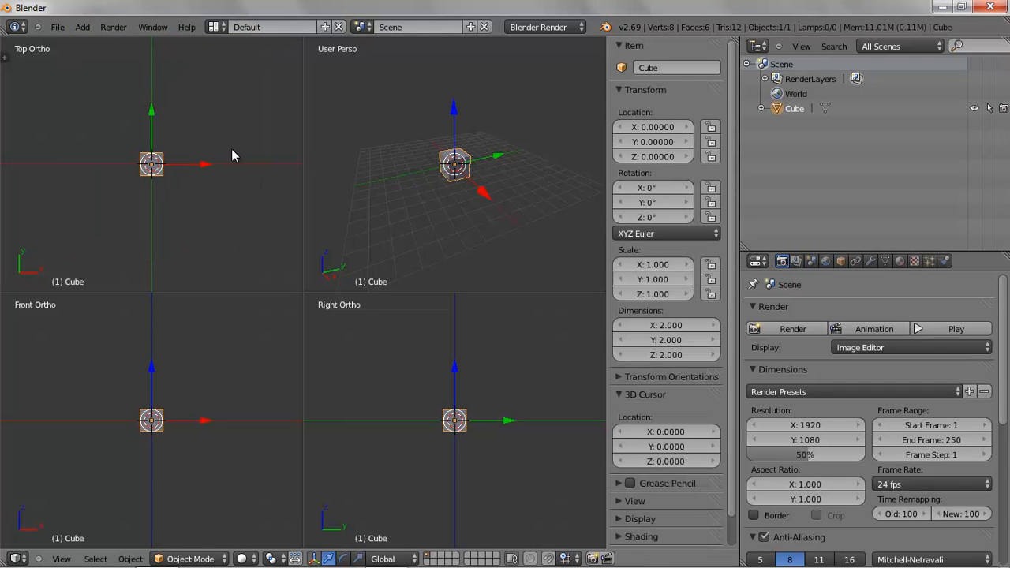
Set the cube's dimensions to X 1, Y 1 and Z 5.
{"action": "left_click", "coordinate": [683, 330]}
{"action": "type", "text": "1"}
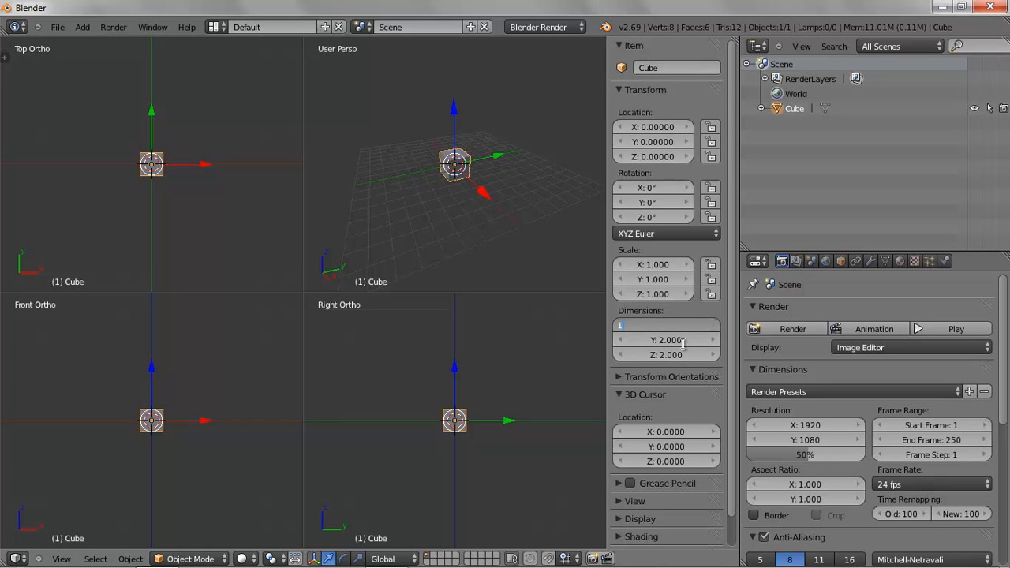
{"action": "key", "text": "Return"}
{"action": "left_click", "coordinate": [683, 341]}
{"action": "type", "text": "1"}
{"action": "key", "text": "Return"}
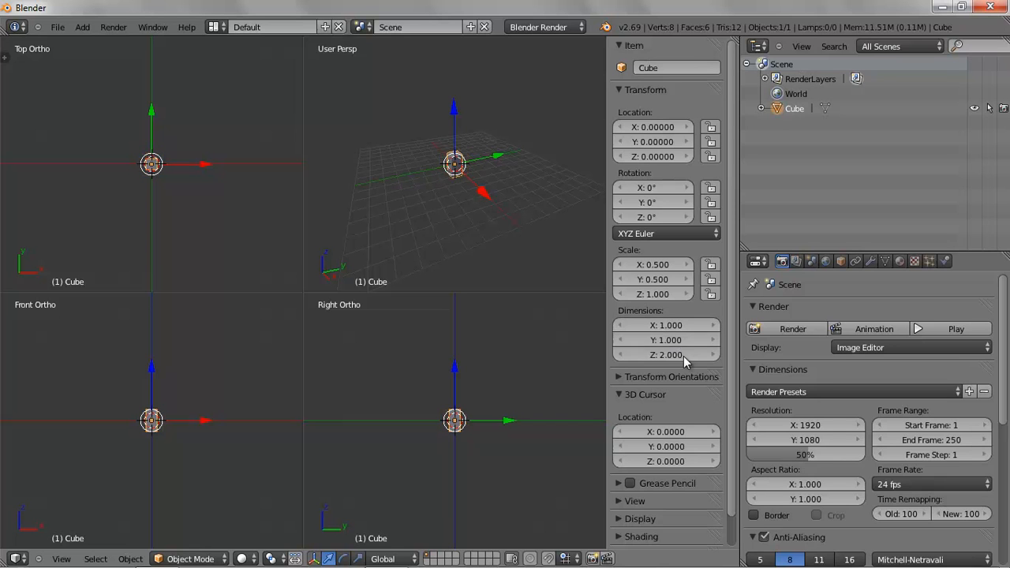
{"action": "left_click", "coordinate": [679, 355]}
{"action": "type", "text": "5"}
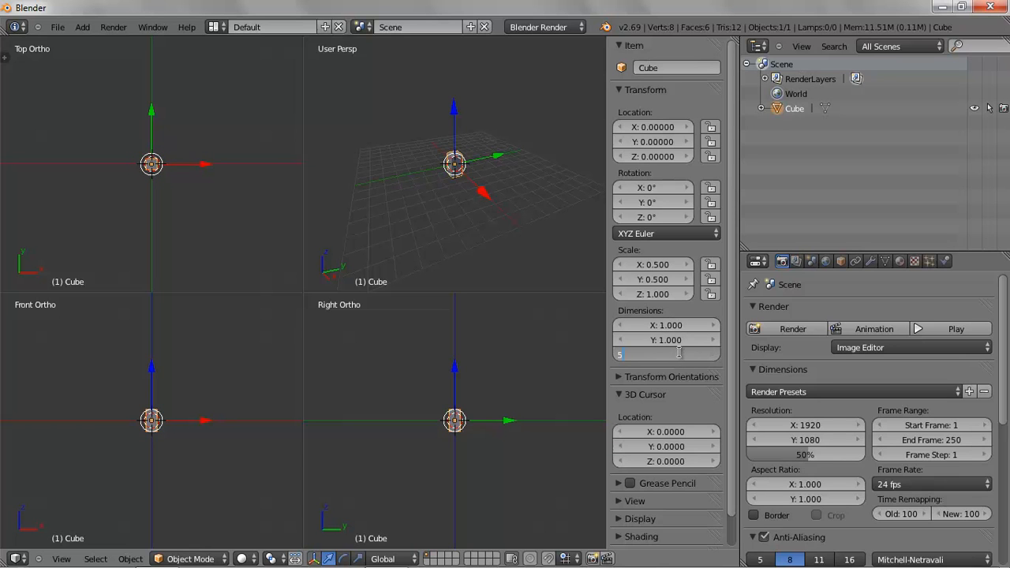
{"action": "key", "text": "Return"}
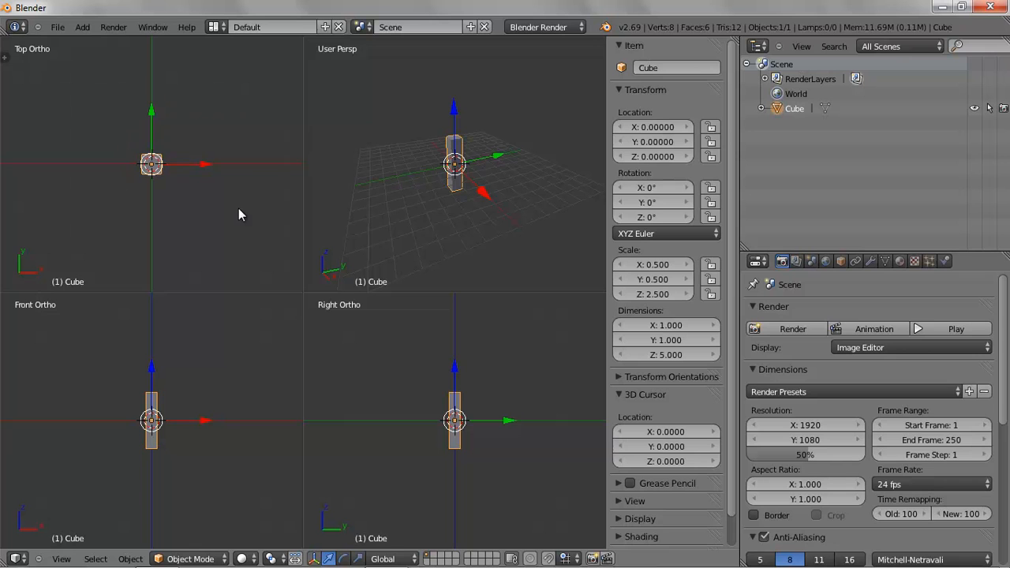
Rename the cube object as Leg001.
{"action": "left_click", "coordinate": [659, 69]}
{"action": "type", "text": "Leg001"}
{"action": "key", "text": "Return"}
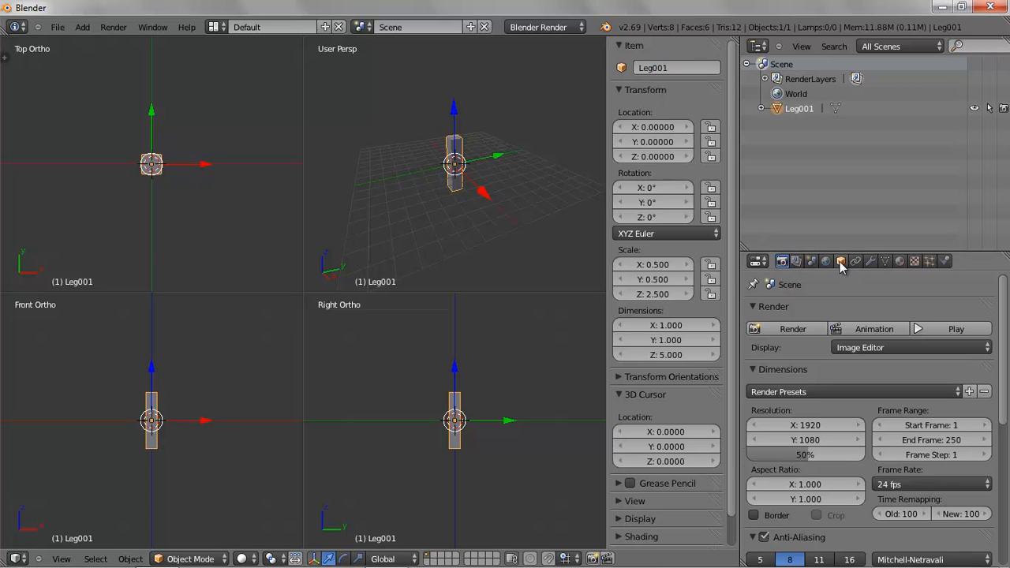
Collapse Leg001's Relations, Groups and Transform object settings, enable its Wire display option, and deselect it.
{"action": "left_click", "coordinate": [840, 262]}
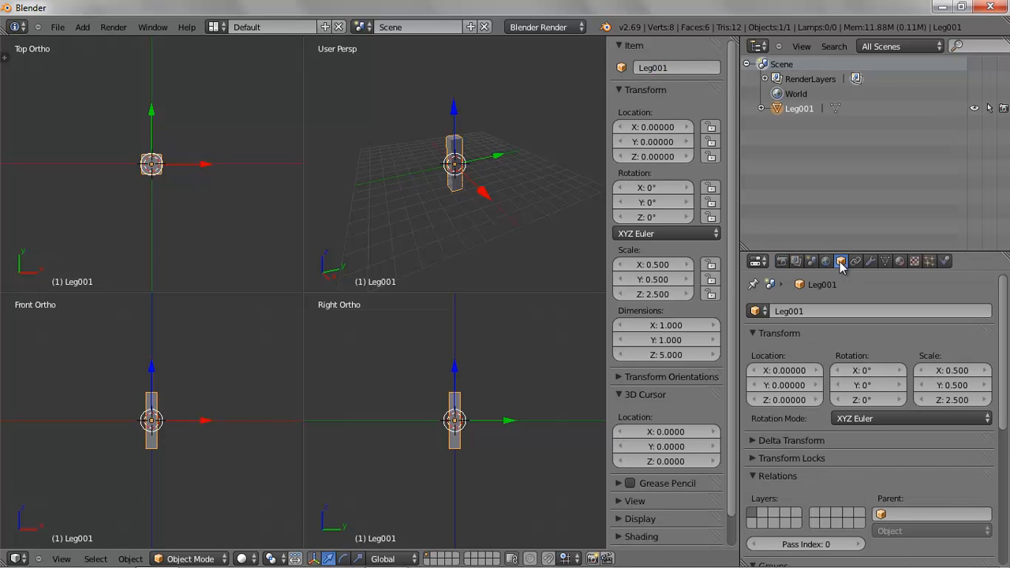
{"action": "left_click", "coordinate": [752, 475]}
{"action": "left_click", "coordinate": [754, 491]}
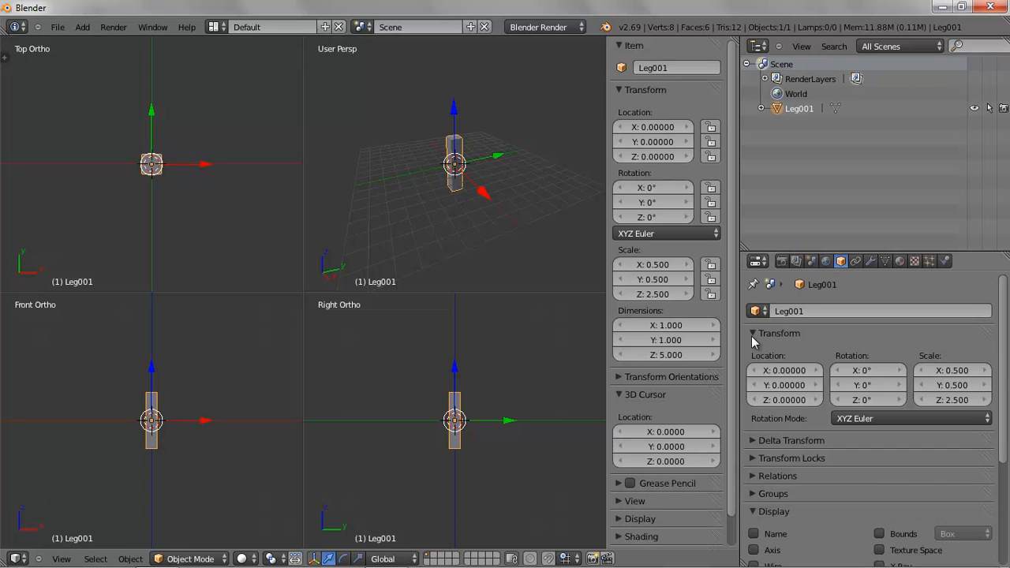
{"action": "left_click", "coordinate": [754, 331]}
{"action": "left_click", "coordinate": [753, 477]}
{"action": "key", "text": "a"}
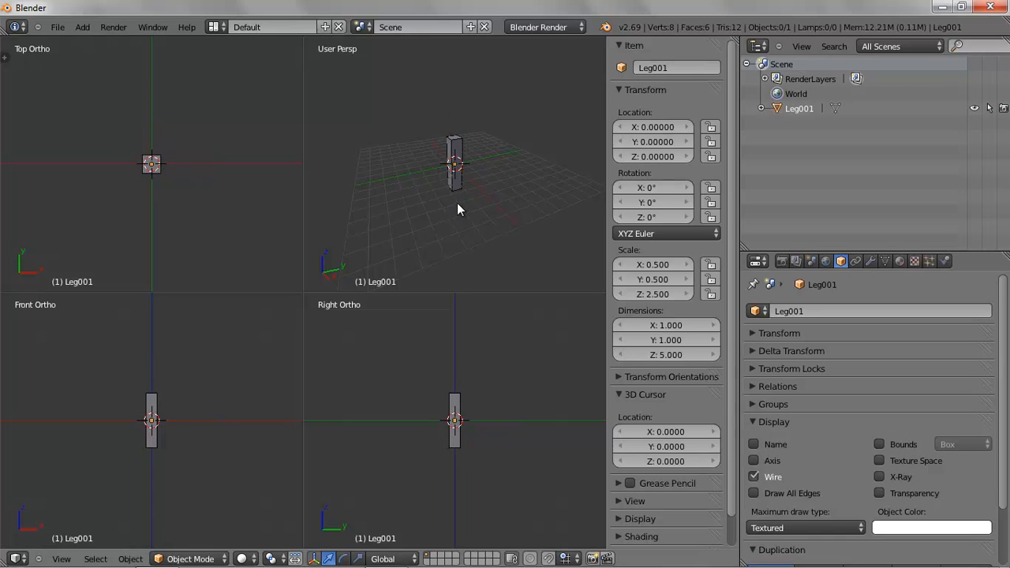
Select Leg001 and move it in the top view to X -2, Y -2.
{"action": "scroll", "coordinate": [470, 194], "scroll_direction": "up", "scroll_amount": 5}
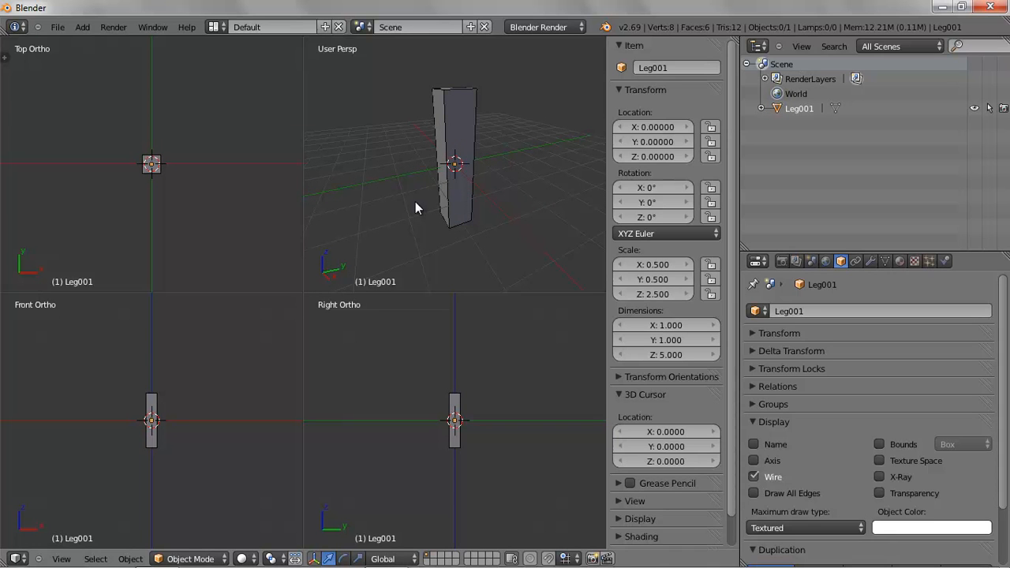
{"action": "scroll", "coordinate": [415, 202], "scroll_direction": "down", "scroll_amount": 2}
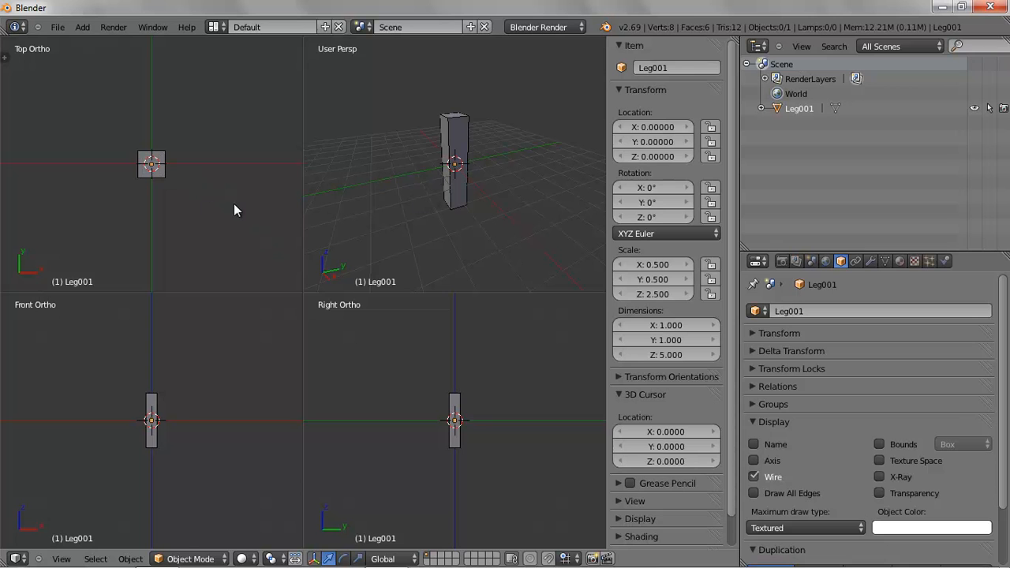
{"action": "right_click", "coordinate": [158, 178]}
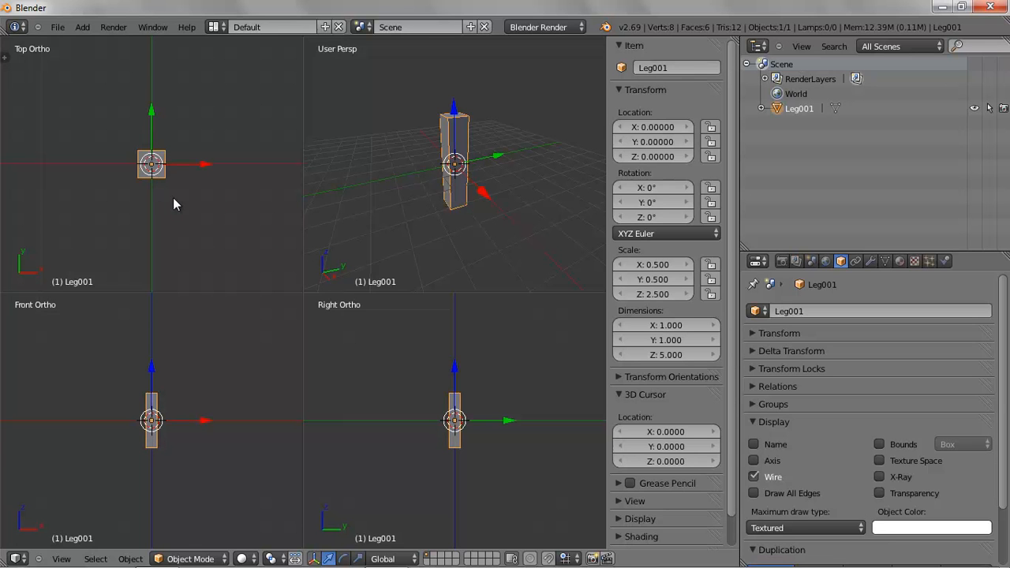
{"action": "key", "text": "g"}
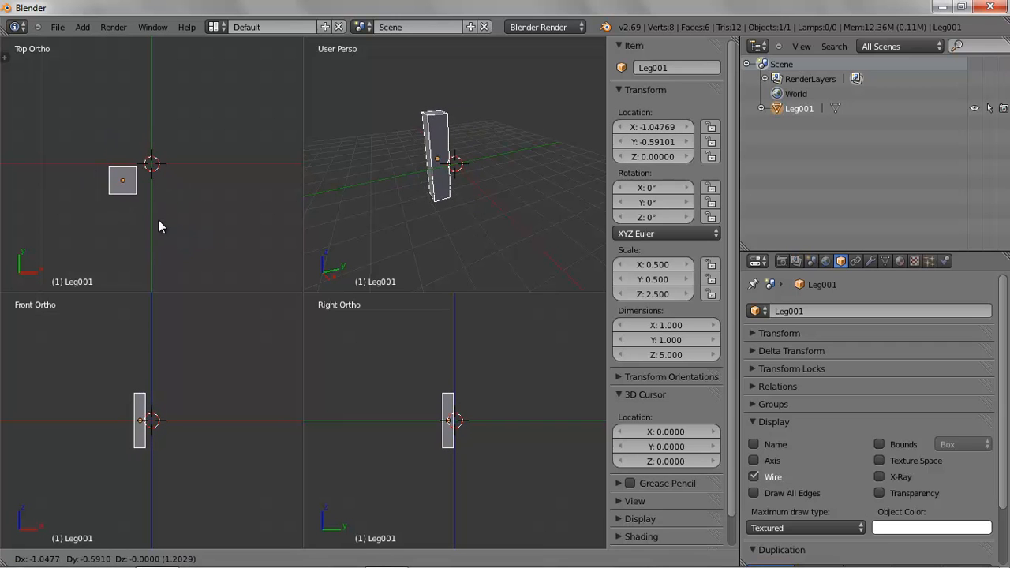
{"action": "left_click", "coordinate": [121, 257]}
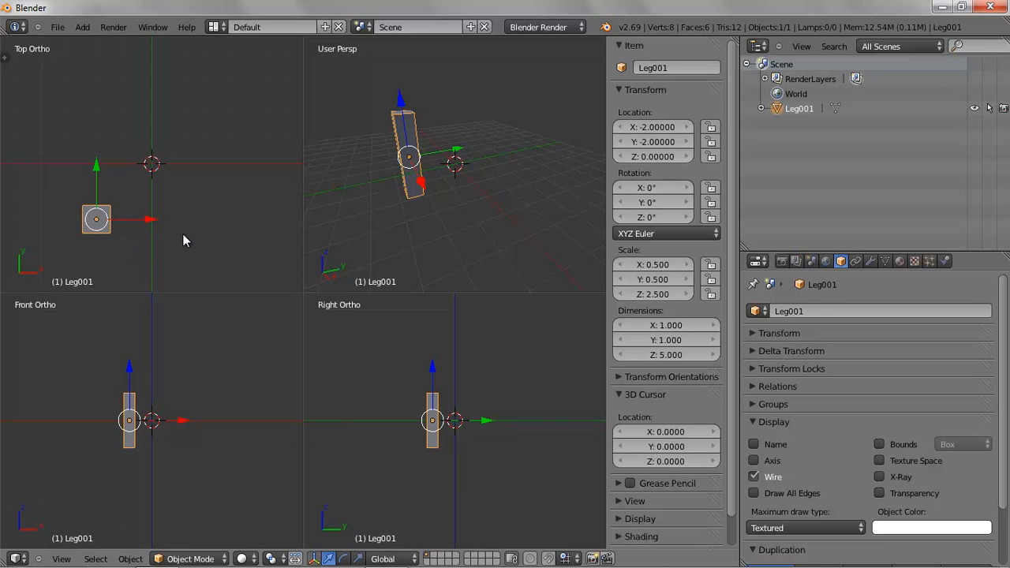
Duplicate Leg001 4 units along X to X 2, Y -2 and rename the copy Leg.002.
{"action": "key", "text": "shift+d"}
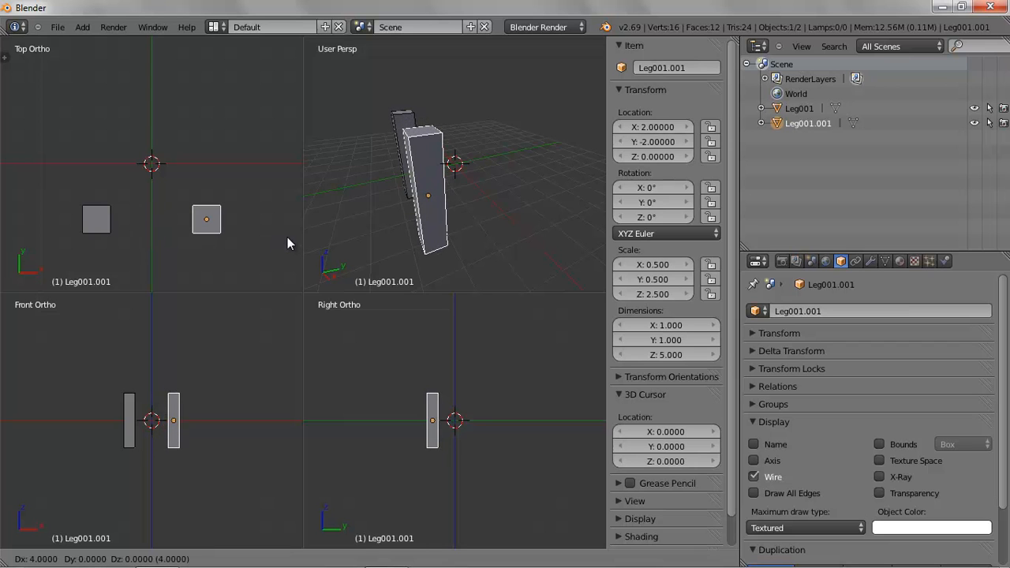
{"action": "key", "text": "Return"}
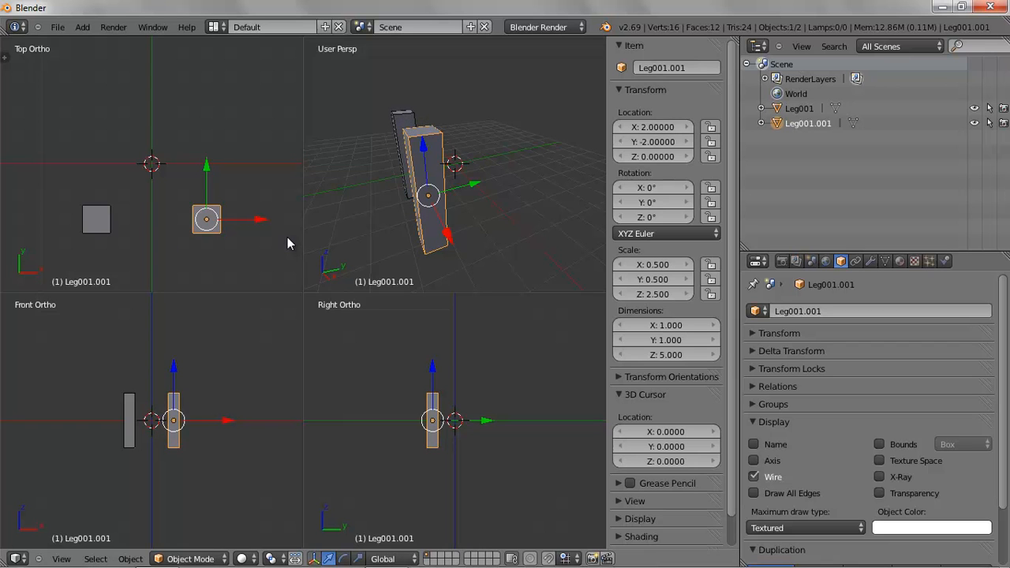
{"action": "left_click", "coordinate": [694, 70]}
{"action": "key", "text": "BackSpace"}
{"action": "key", "text": "BackSpace"}
{"action": "key", "text": "BackSpace"}
{"action": "key", "text": "BackSpace"}
{"action": "key", "text": "BackSpace"}
{"action": "key", "text": "BackSpace"}
{"action": "key", "text": "BackSpace"}
{"action": "type", "text": ".002"}
{"action": "key", "text": "Return"}
Rename the original leg object Leg001 as Leg.001.
{"action": "right_click", "coordinate": [796, 123]}
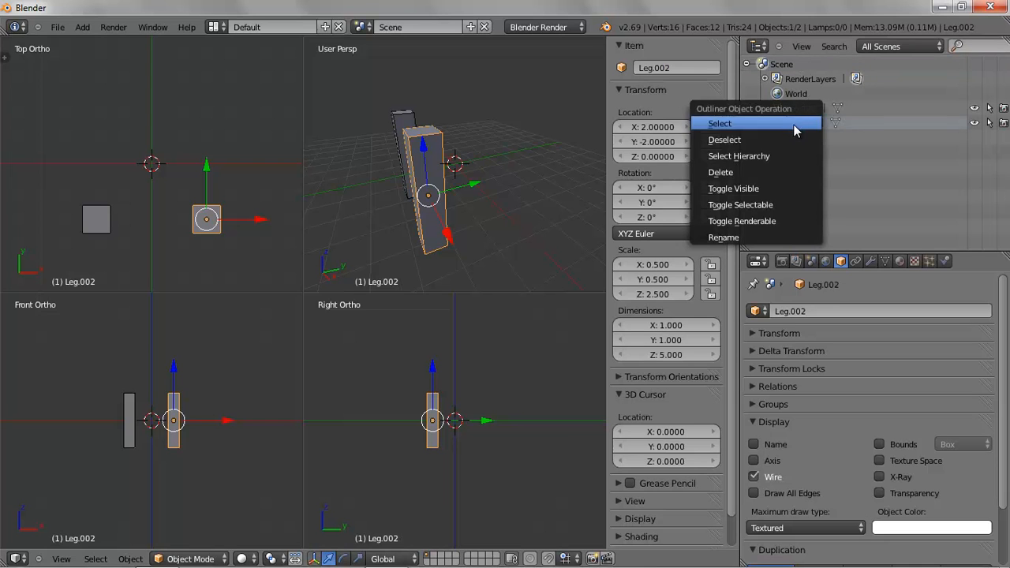
{"action": "left_click", "coordinate": [758, 235]}
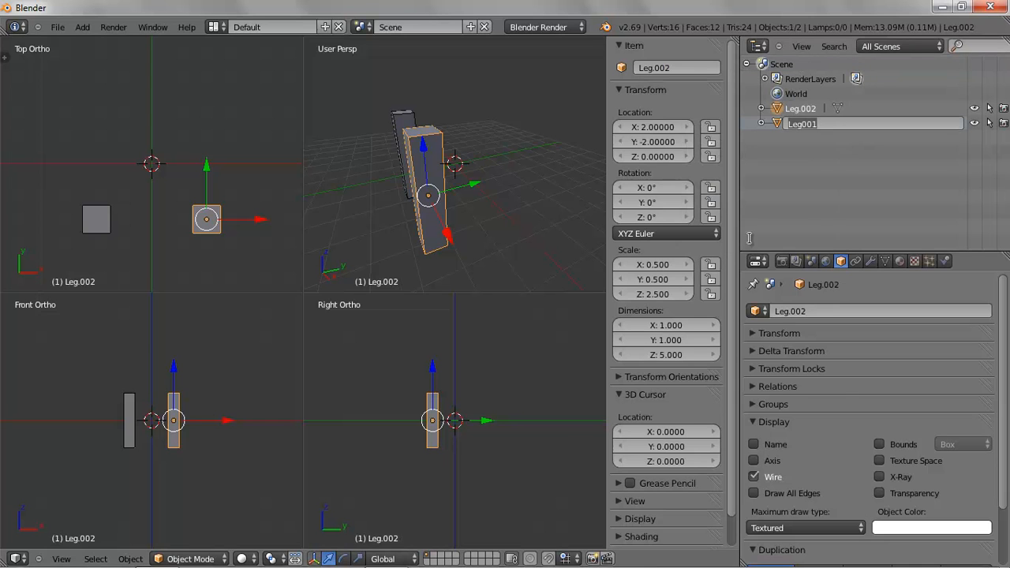
{"action": "type", "text": "Leg.001"}
{"action": "key", "text": "Return"}
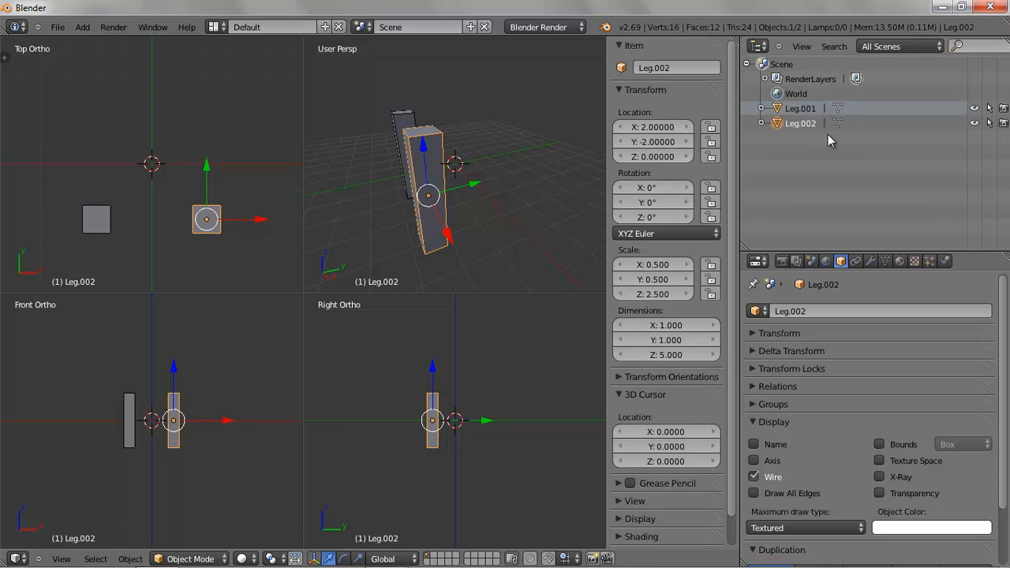
Select both legs and duplicate them 4 units along Y to Y 2.
{"action": "right_click", "coordinate": [102, 223], "text": "shift"}
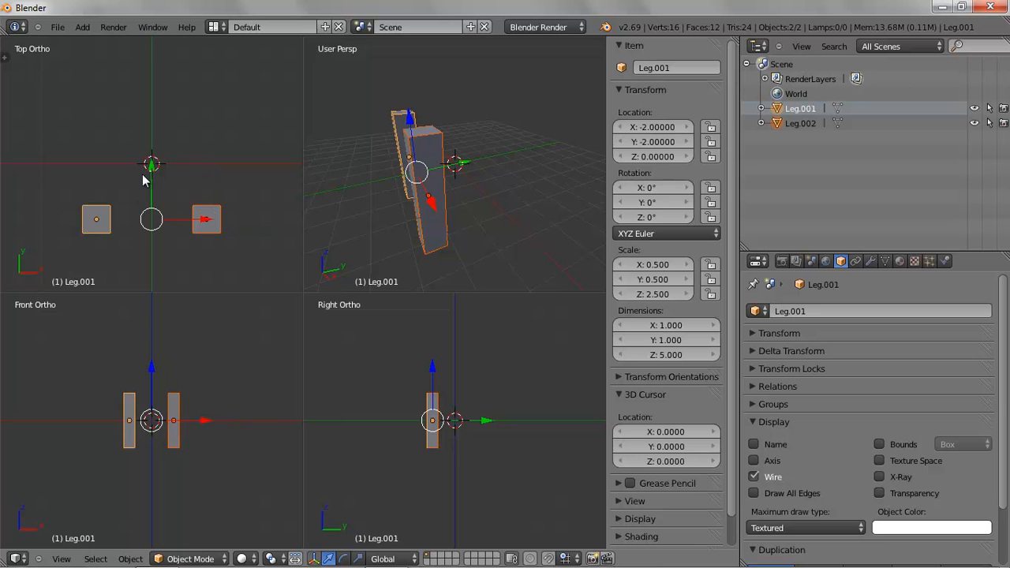
{"action": "key", "text": "shift+d"}
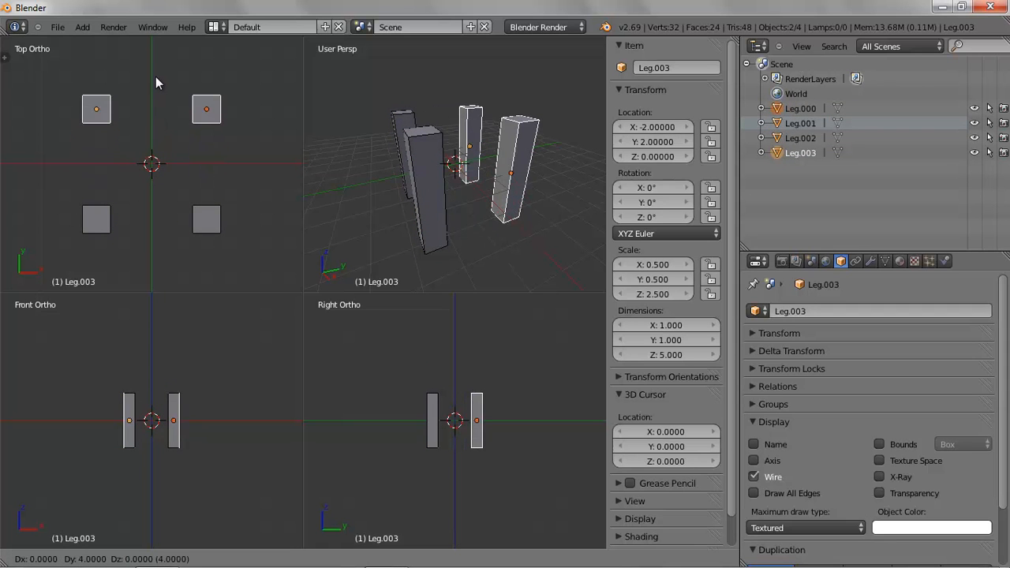
{"action": "left_click", "coordinate": [156, 82]}
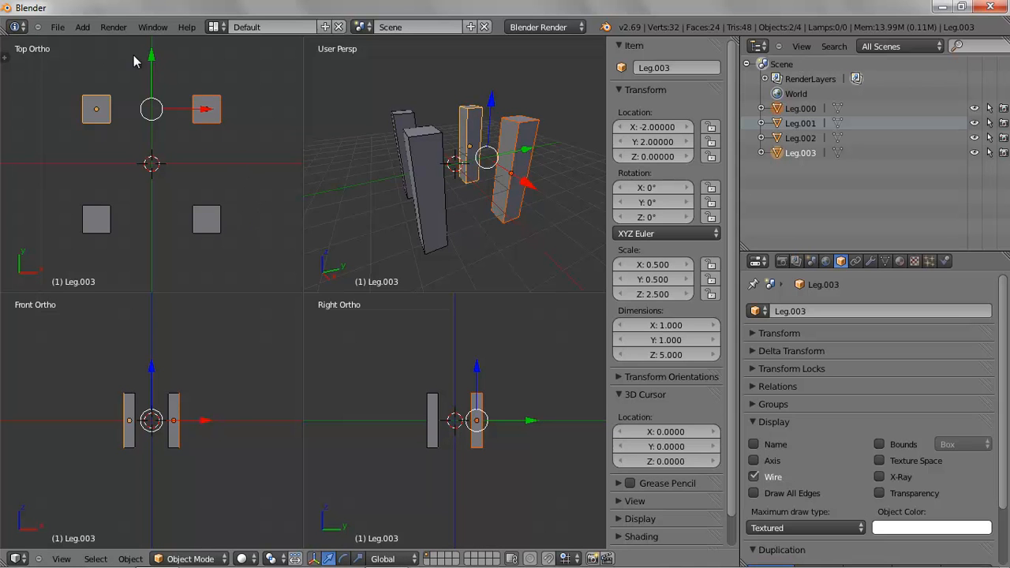
Add a cube mesh at the origin between the four legs.
{"action": "left_click", "coordinate": [83, 27]}
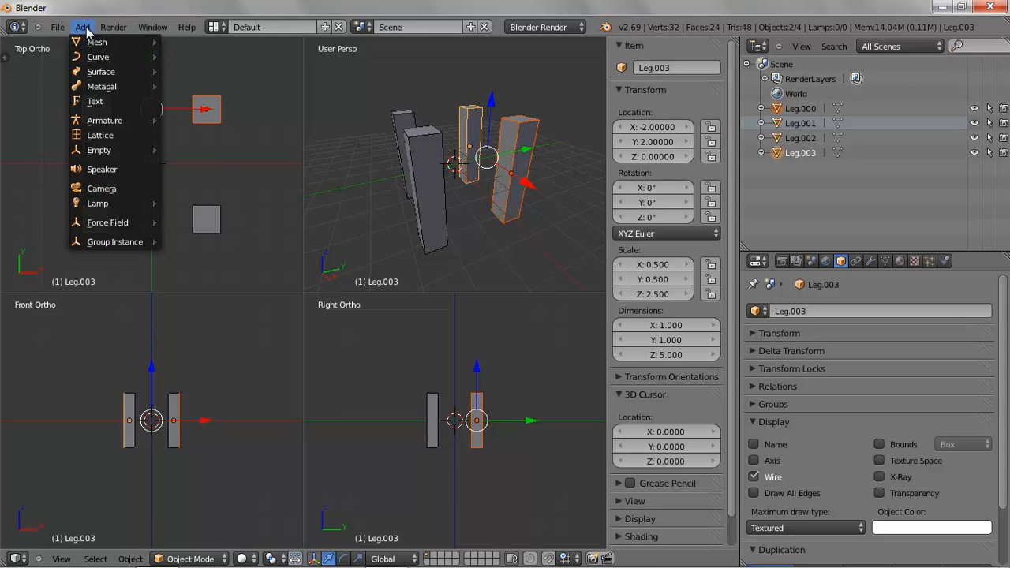
{"action": "mouse_move", "coordinate": [97, 42]}
{"action": "left_click", "coordinate": [190, 60]}
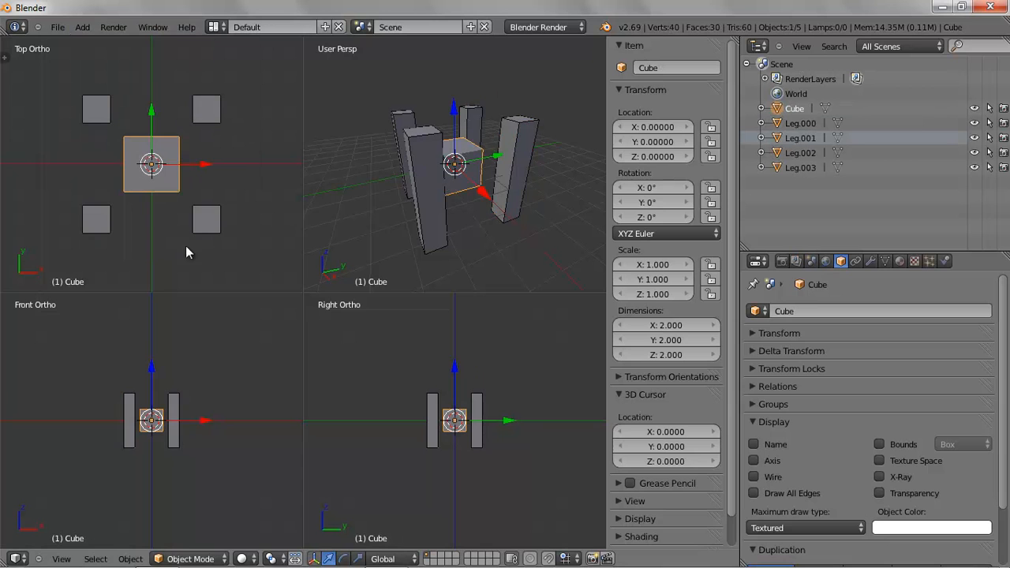
Place the 3D cursor away from the cube in the top view and reset its location to X 0, Y 0.
{"action": "left_click", "coordinate": [135, 261]}
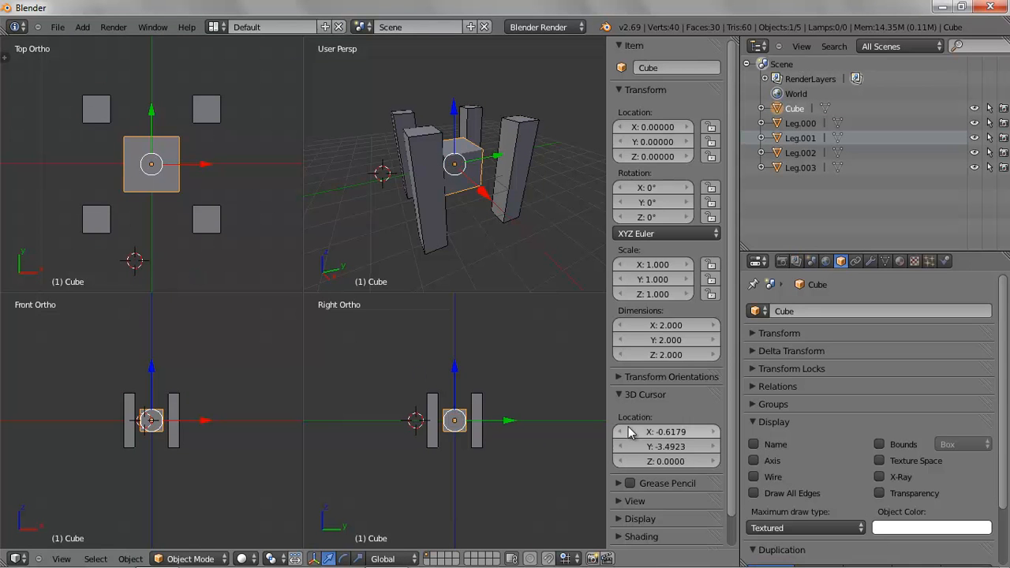
{"action": "left_click", "coordinate": [677, 431]}
{"action": "type", "text": "0"}
{"action": "key", "text": "Return"}
{"action": "left_click", "coordinate": [677, 446]}
{"action": "type", "text": "0"}
{"action": "key", "text": "Return"}
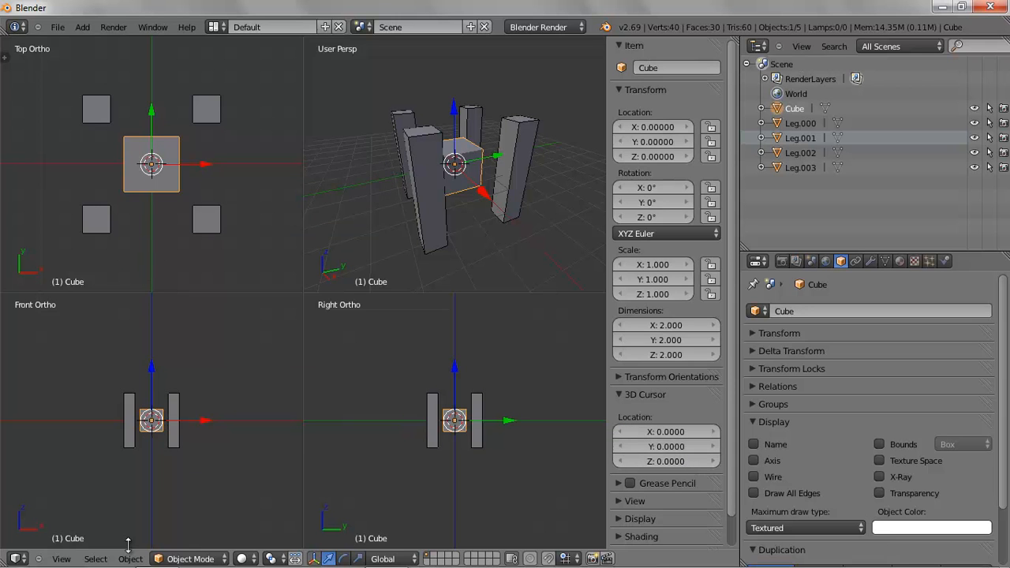
Snap the 3D cursor to the scene center.
{"action": "left_click", "coordinate": [130, 559]}
{"action": "mouse_move", "coordinate": [163, 437]}
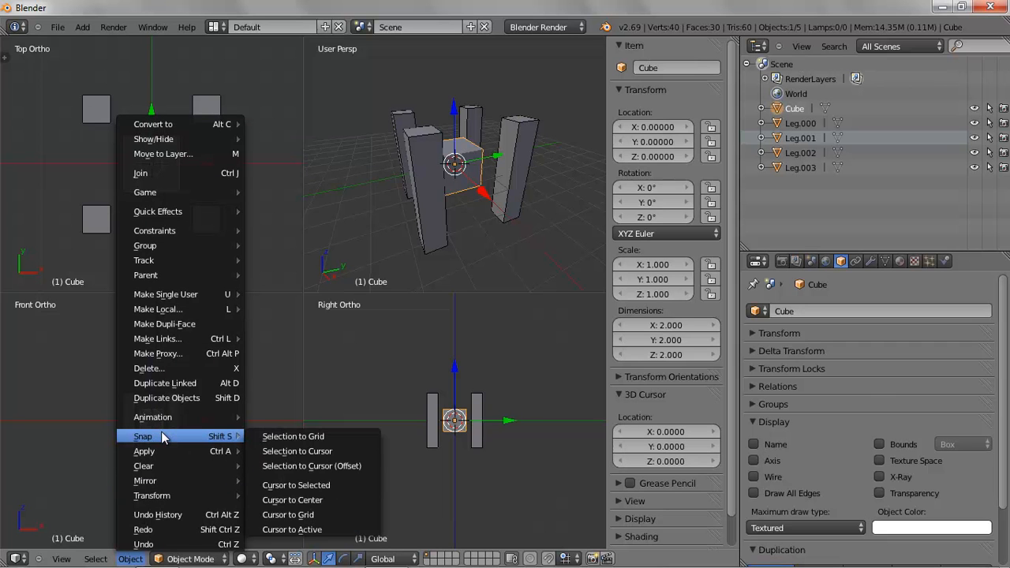
{"action": "left_click", "coordinate": [333, 499]}
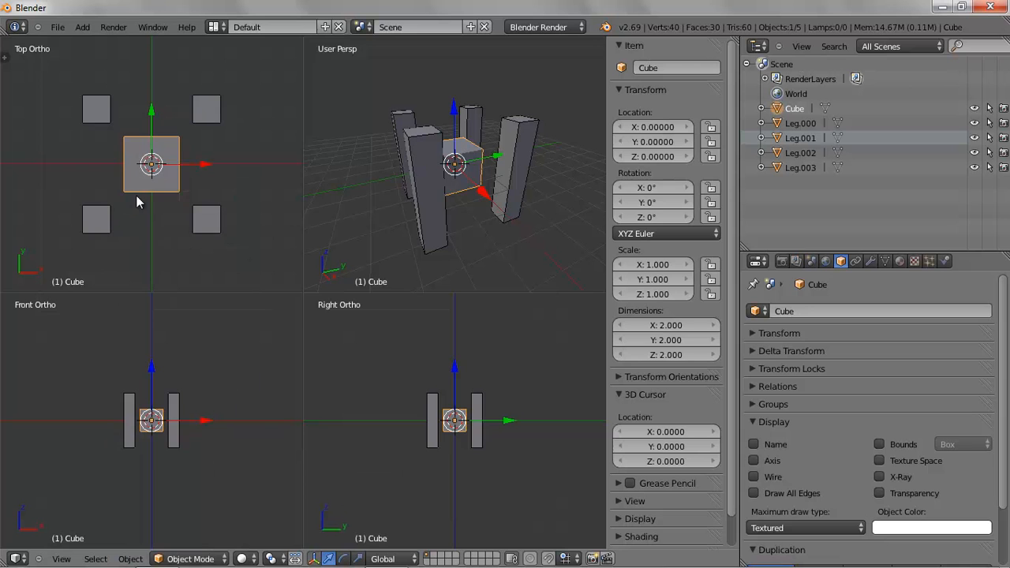
Raise the cube to about Z 2.14 and scale it along X to a width of about 4.83.
{"action": "left_click_drag", "start_coordinate": [151, 371], "coordinate": [151, 343]}
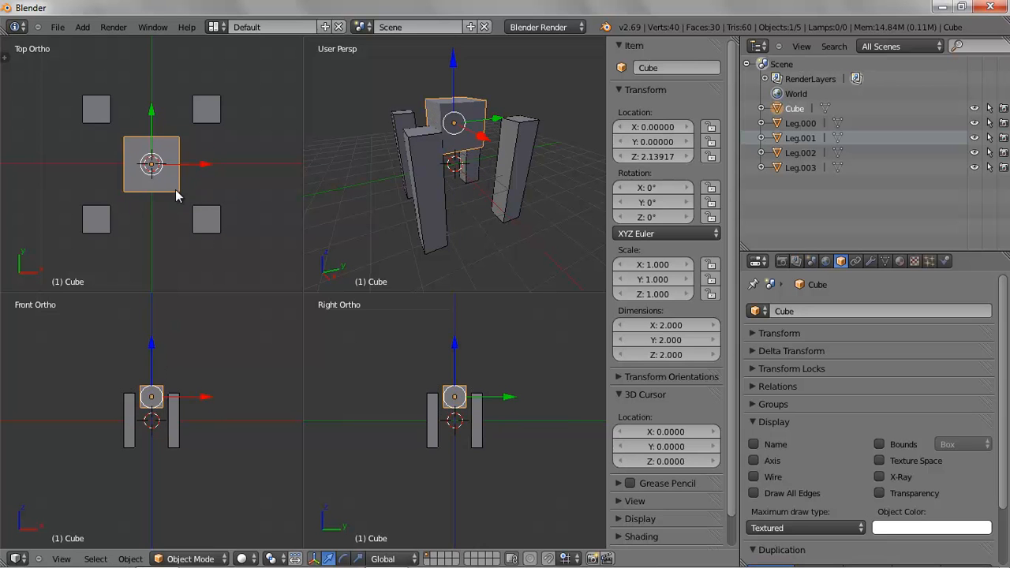
{"action": "left_click", "coordinate": [358, 558]}
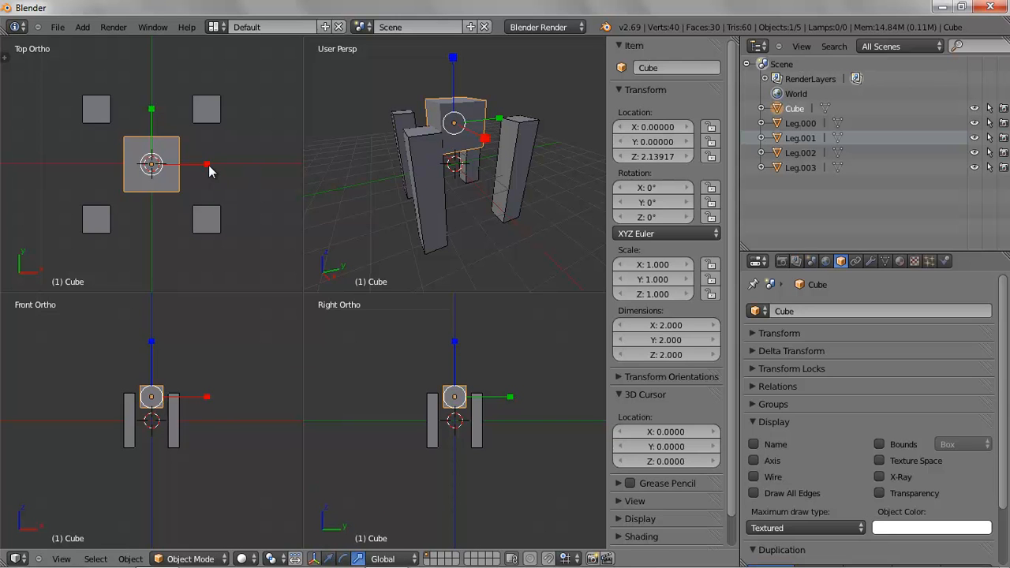
{"action": "left_click_drag", "start_coordinate": [207, 164], "coordinate": [286, 162]}
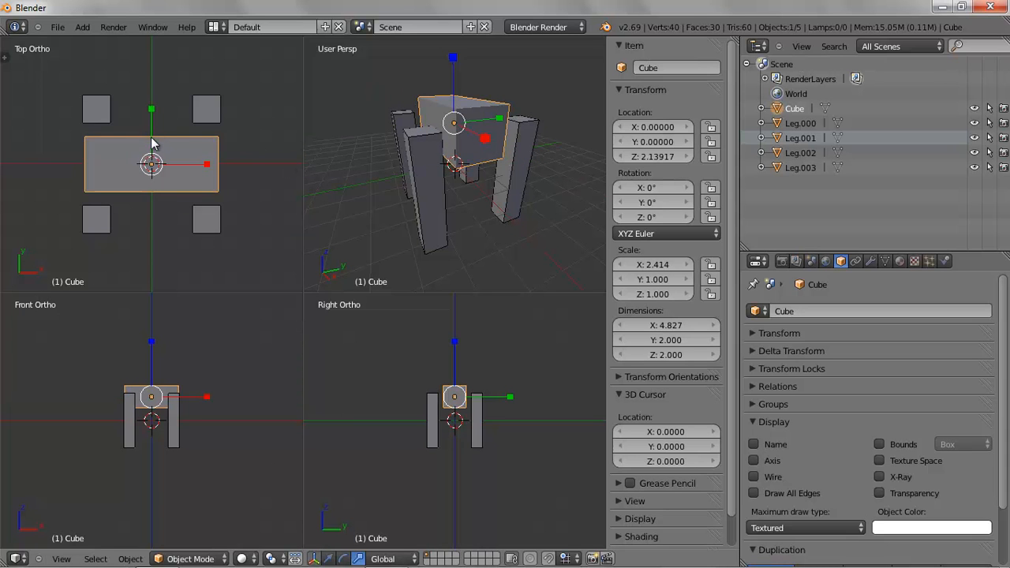
Scale the cube into a flat slab covering the legs, about 5.09 in X, 5.40 in Y and 0.78 in Z.
{"action": "mouse_move", "coordinate": [150, 152]}
{"action": "left_mouse_down"}
{"action": "mouse_move", "coordinate": [152, 128]}
{"action": "mouse_move", "coordinate": [140, 133]}
{"action": "mouse_move", "coordinate": [153, 144]}
{"action": "left_mouse_up"}
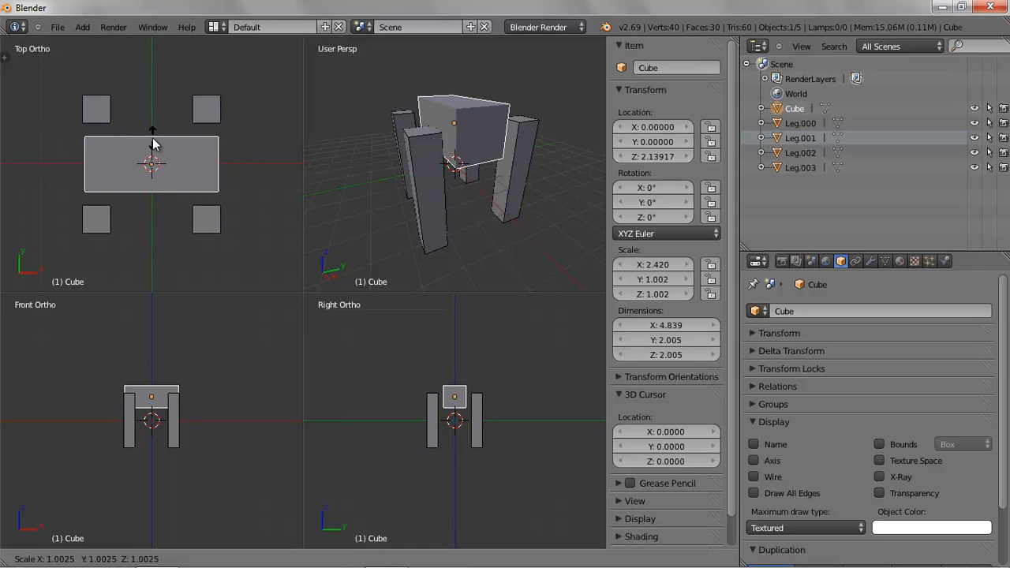
{"action": "key", "text": "x"}
{"action": "left_click_drag", "start_coordinate": [153, 144], "coordinate": [157, 100]}
{"action": "key", "text": "y"}
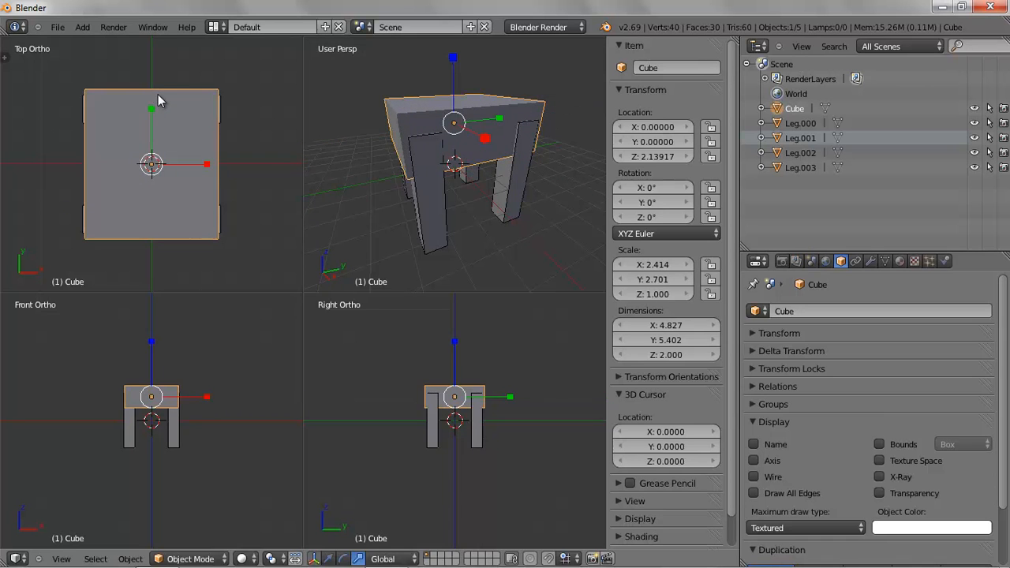
{"action": "left_click_drag", "start_coordinate": [210, 165], "coordinate": [210, 163]}
{"action": "left_click_drag", "start_coordinate": [453, 59], "coordinate": [461, 101]}
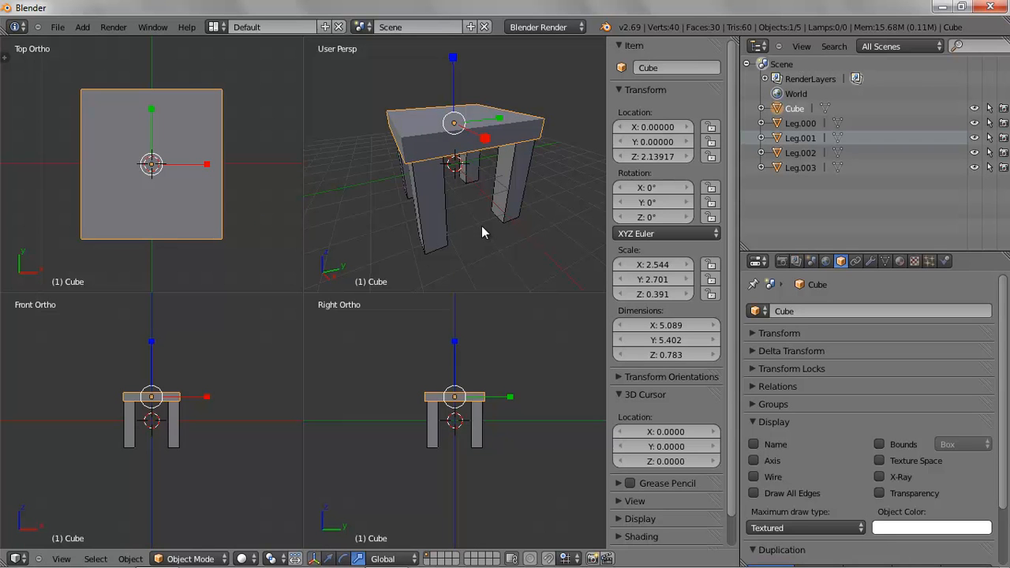
Enable the slab's Wire display option and rename the object Seat.
{"action": "left_click", "coordinate": [755, 476]}
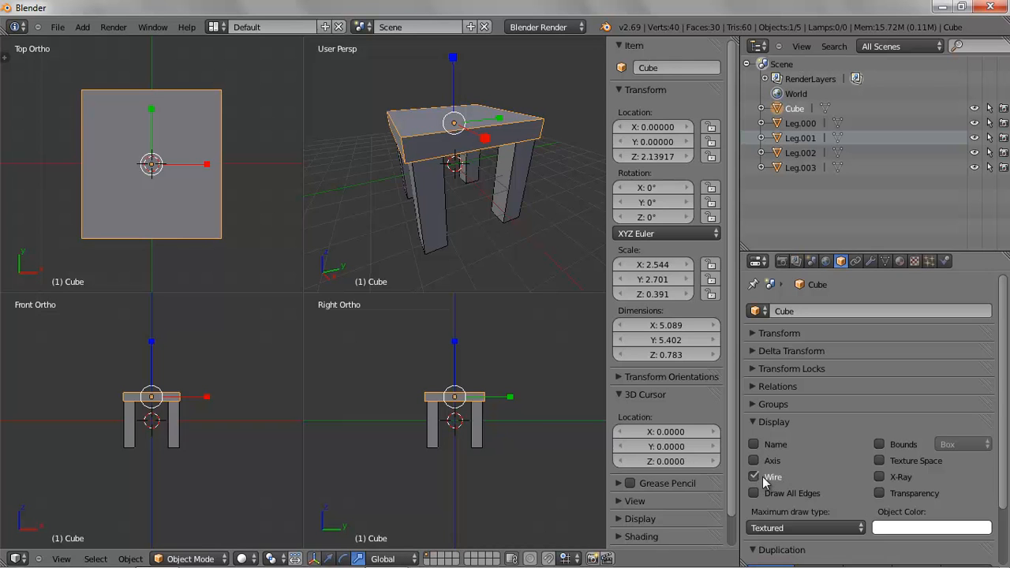
{"action": "left_click", "coordinate": [799, 314]}
{"action": "type", "text": "Seat"}
{"action": "key", "text": "Return"}
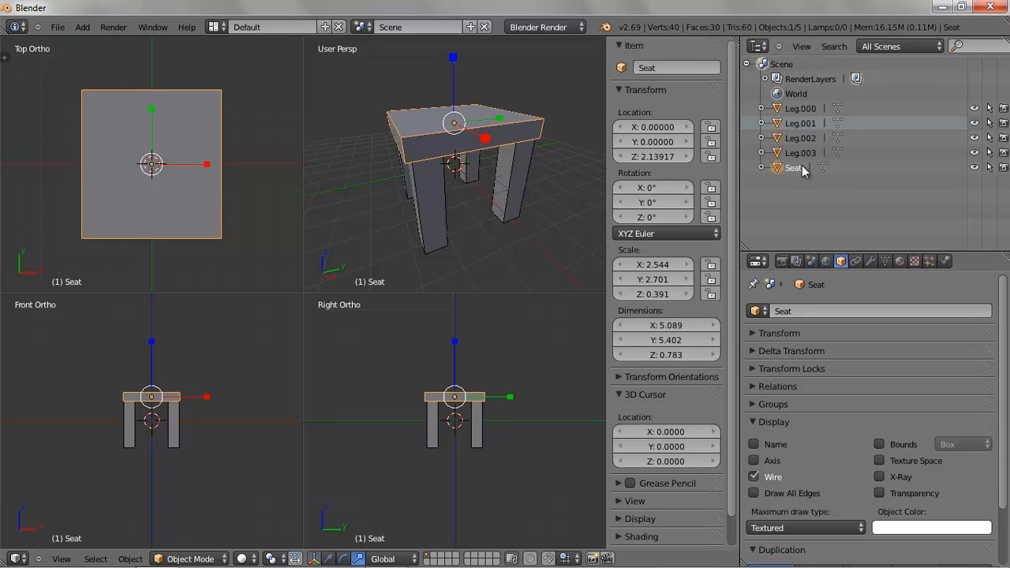
Select the two legs at Y -2, Leg.001 and Leg.002, and duplicate them exactly 5 units up along Z.
{"action": "right_click", "coordinate": [407, 187]}
{"action": "right_click", "coordinate": [408, 191]}
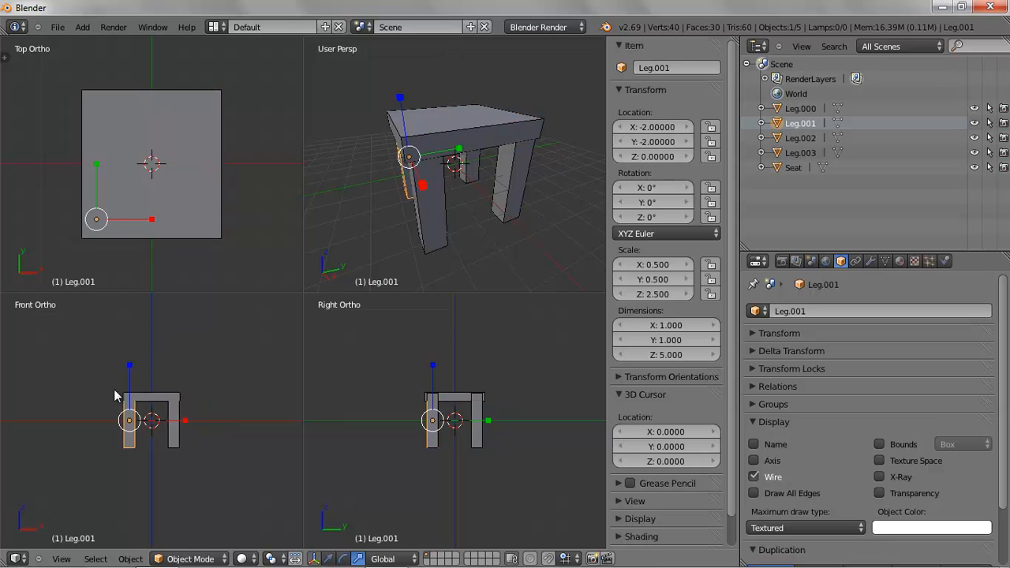
{"action": "middle_click_drag", "start_coordinate": [517, 242], "coordinate": [454, 363]}
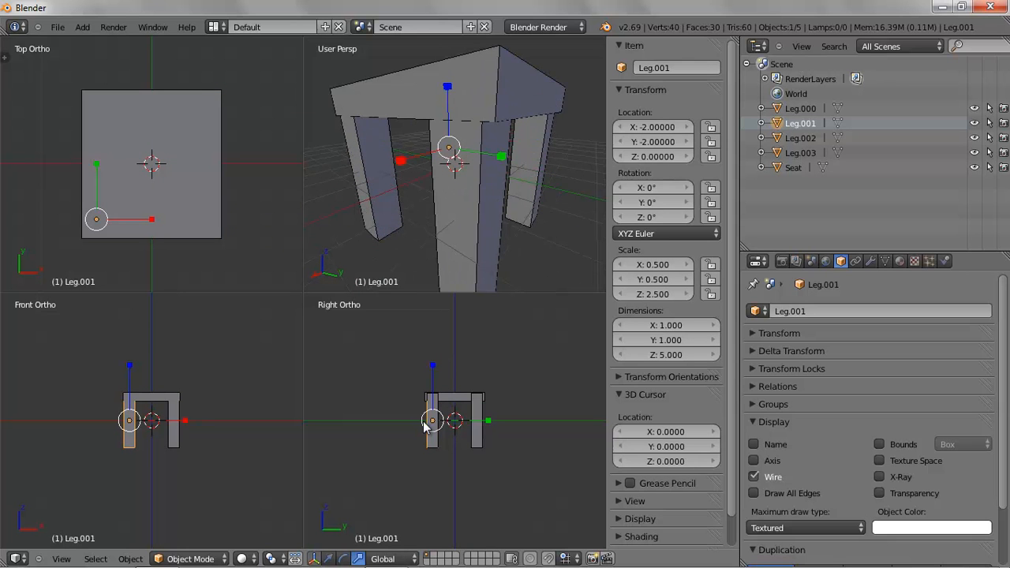
{"action": "key", "text": "a"}
{"action": "key", "text": "b"}
{"action": "left_click_drag", "start_coordinate": [407, 414], "coordinate": [460, 463]}
{"action": "scroll", "coordinate": [419, 237], "scroll_direction": "up", "scroll_amount": 5}
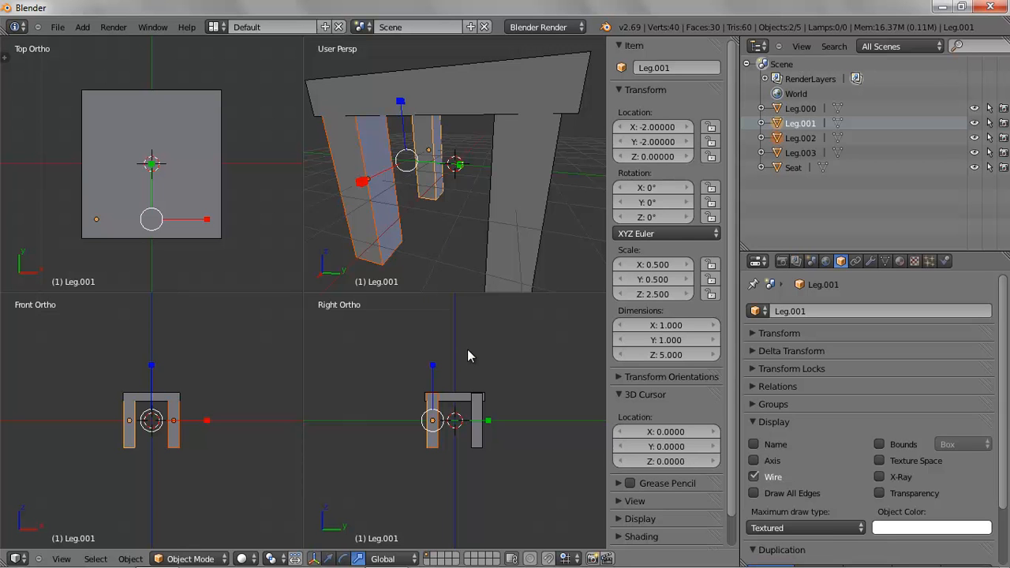
{"action": "key", "text": "shift+d"}
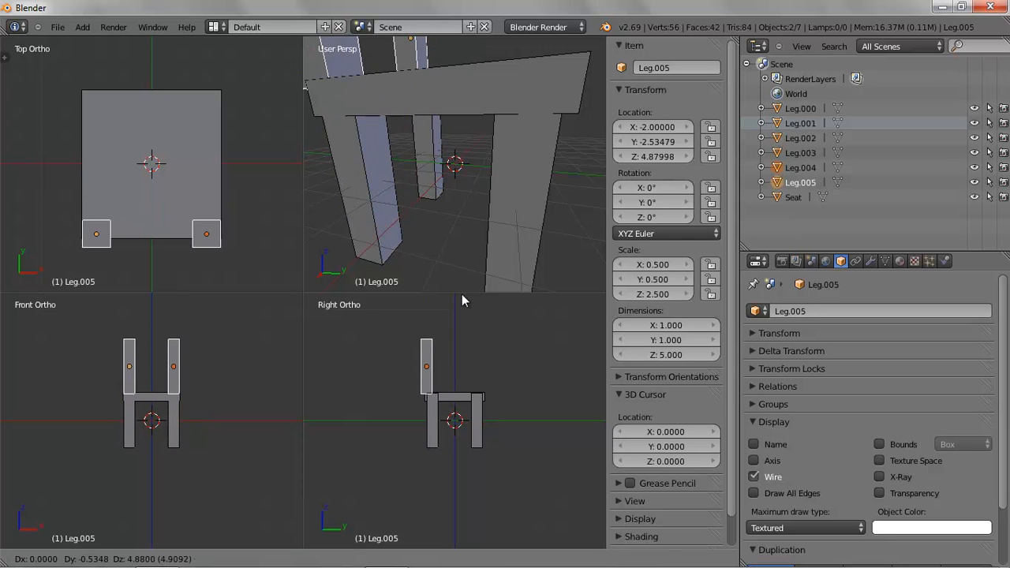
{"action": "key", "text": "ctrl"}
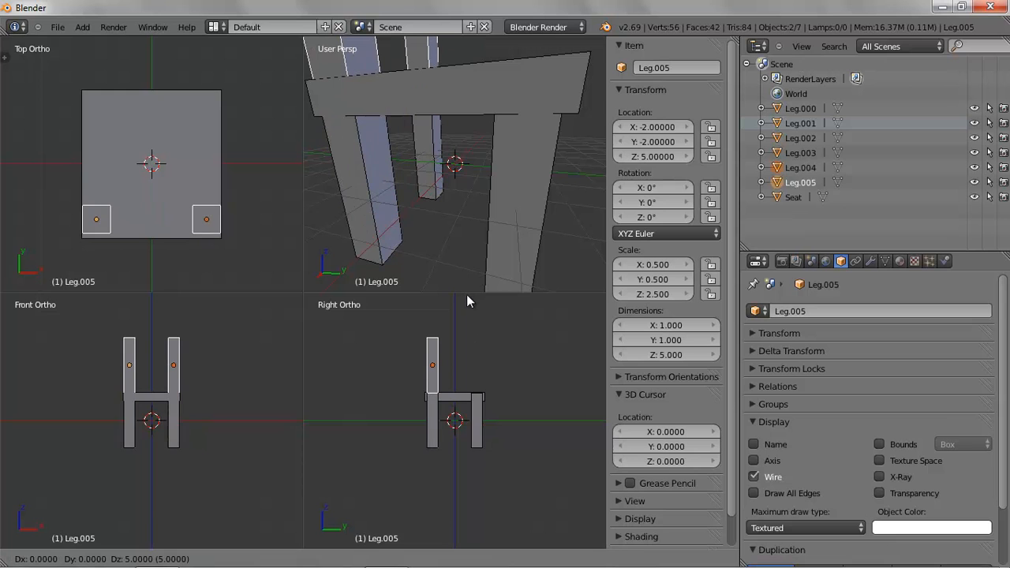
{"action": "left_click", "coordinate": [466, 295]}
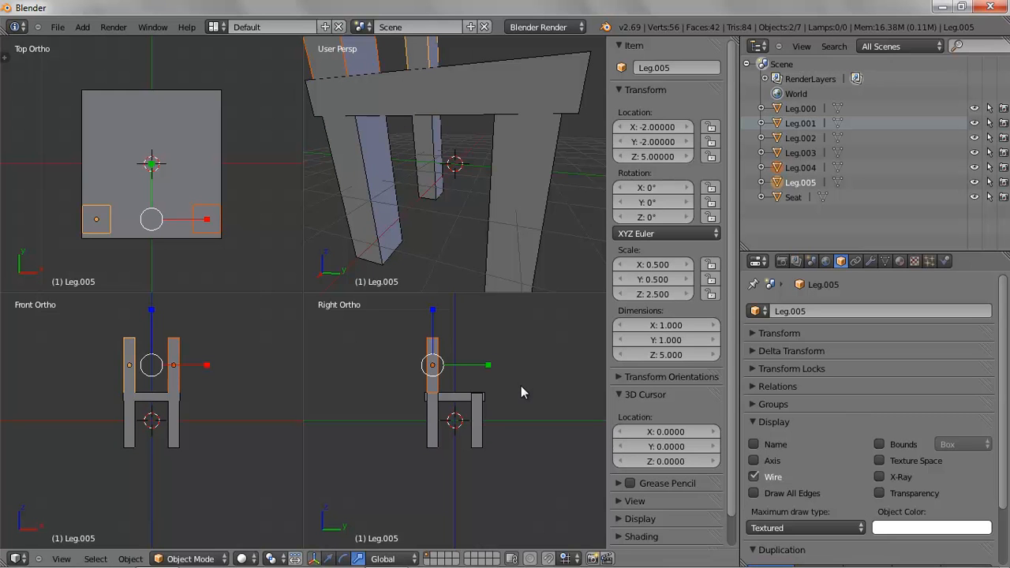
Rename the upper post at X -2, Leg.005, as Back.001.
{"action": "middle_click_drag", "start_coordinate": [555, 191], "coordinate": [489, 191]}
{"action": "scroll", "coordinate": [493, 193], "scroll_direction": "down", "scroll_amount": 3}
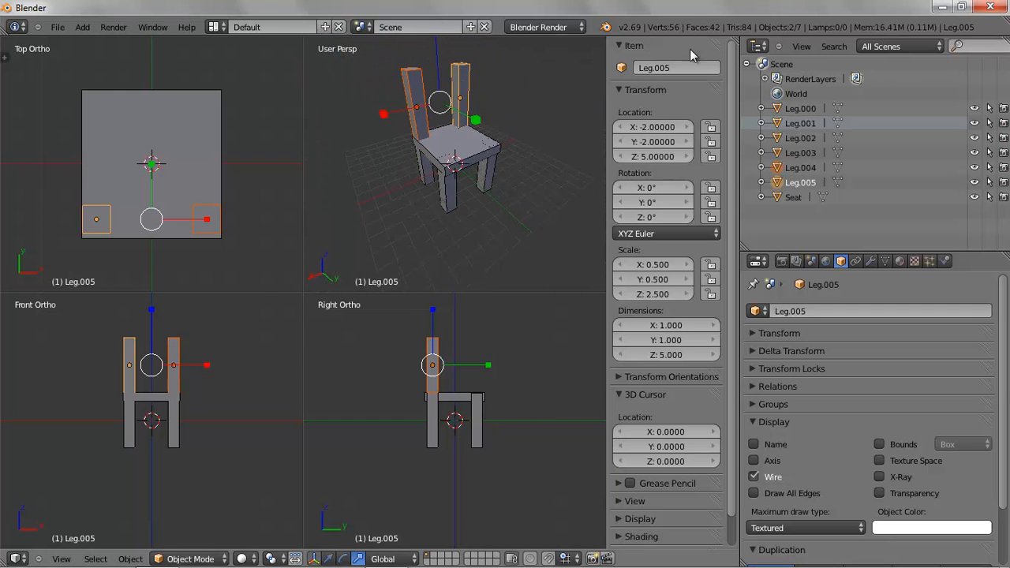
{"action": "left_click", "coordinate": [670, 66]}
{"action": "type", "text": "Back.001"}
{"action": "key", "text": "Return"}
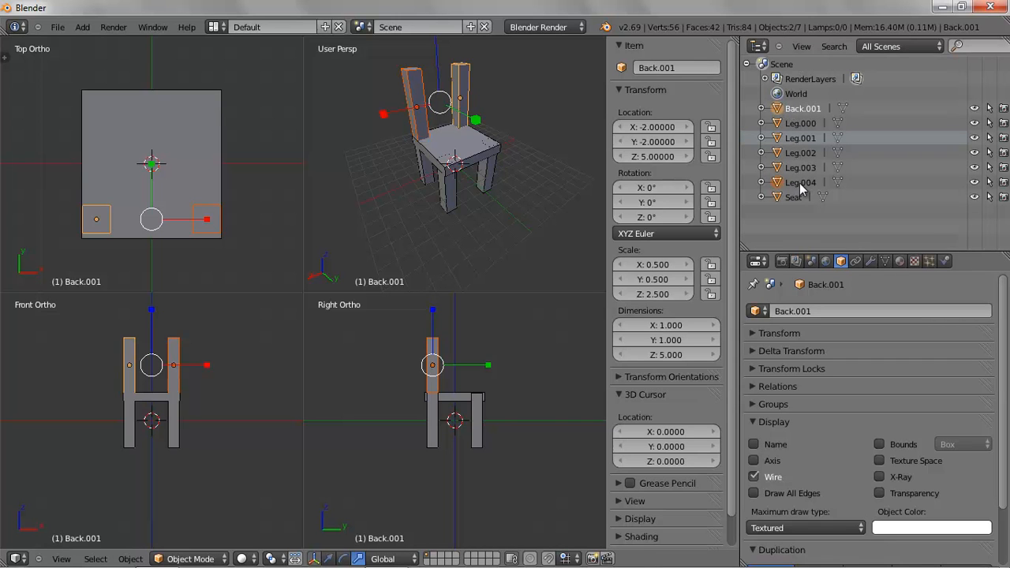
Rename the other upper post, Leg.004, as Back.002.
{"action": "left_click", "coordinate": [795, 123]}
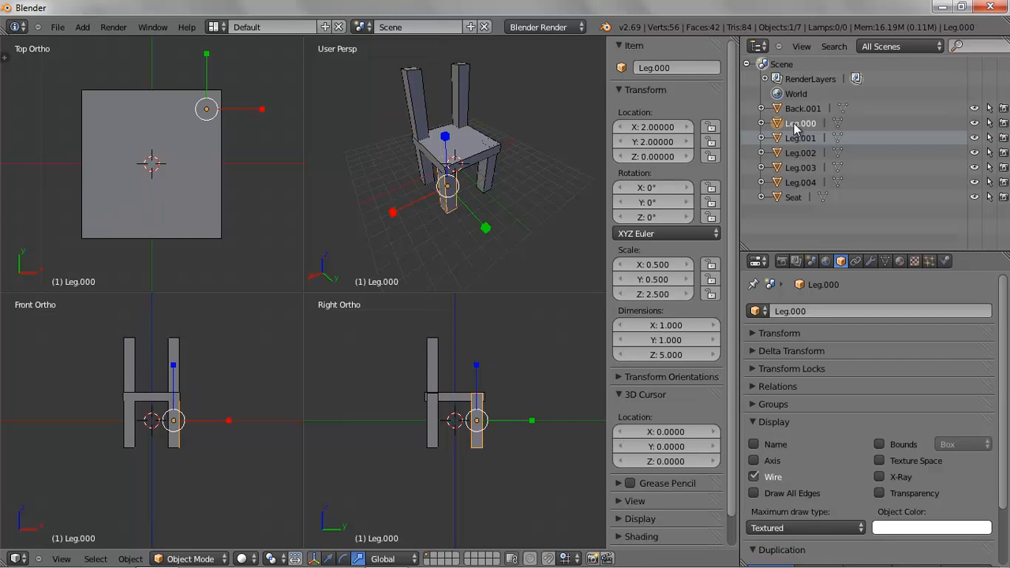
{"action": "left_click", "coordinate": [801, 183]}
{"action": "right_click", "coordinate": [802, 183]}
{"action": "left_click", "coordinate": [802, 183]}
{"action": "type", "text": "Back.002"}
{"action": "key", "text": "Return"}
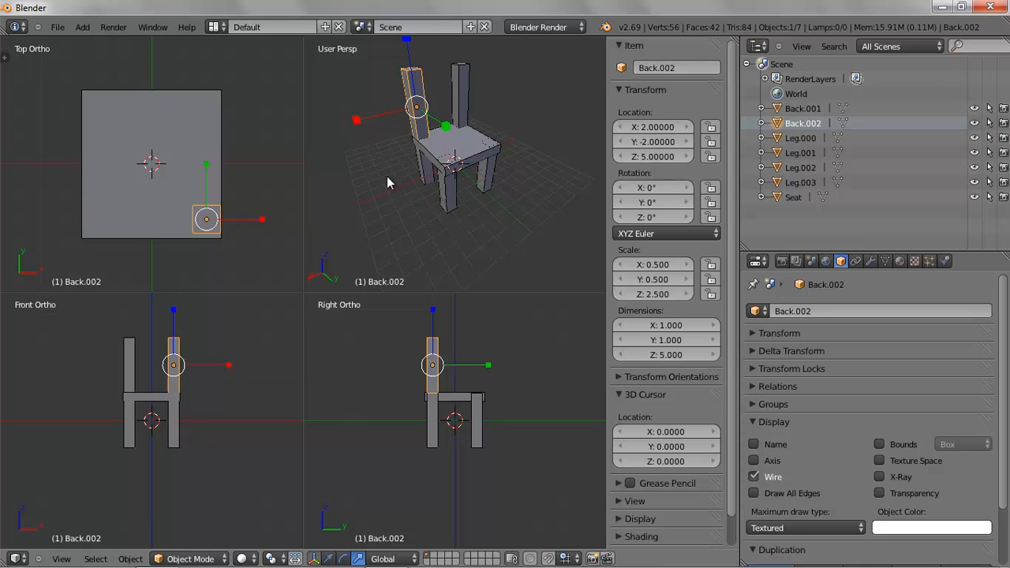
Duplicate Back.002 in place and rotate the copy to -90° about Y in the front view.
{"action": "key", "text": "shift+d"}
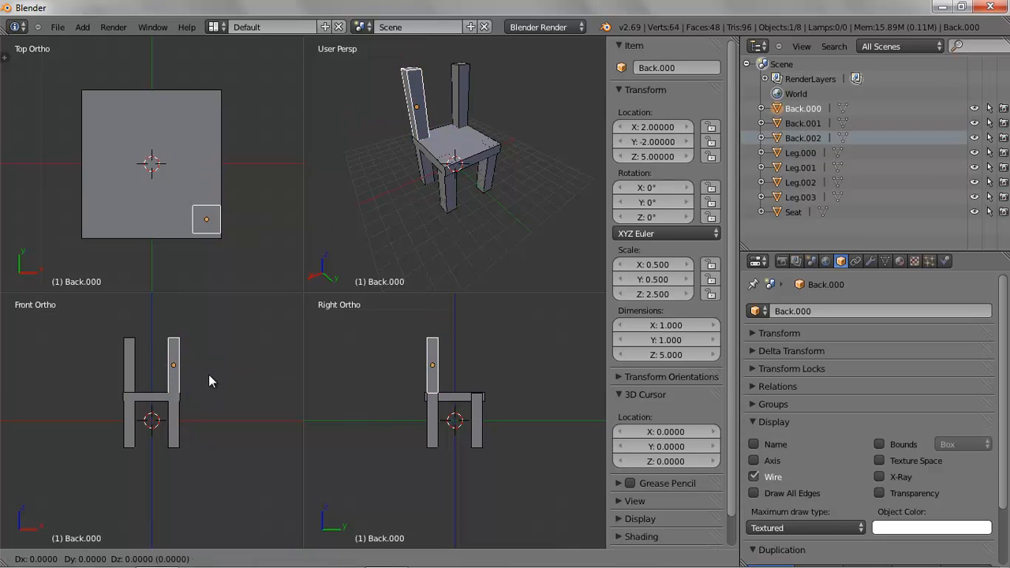
{"action": "key", "text": "r"}
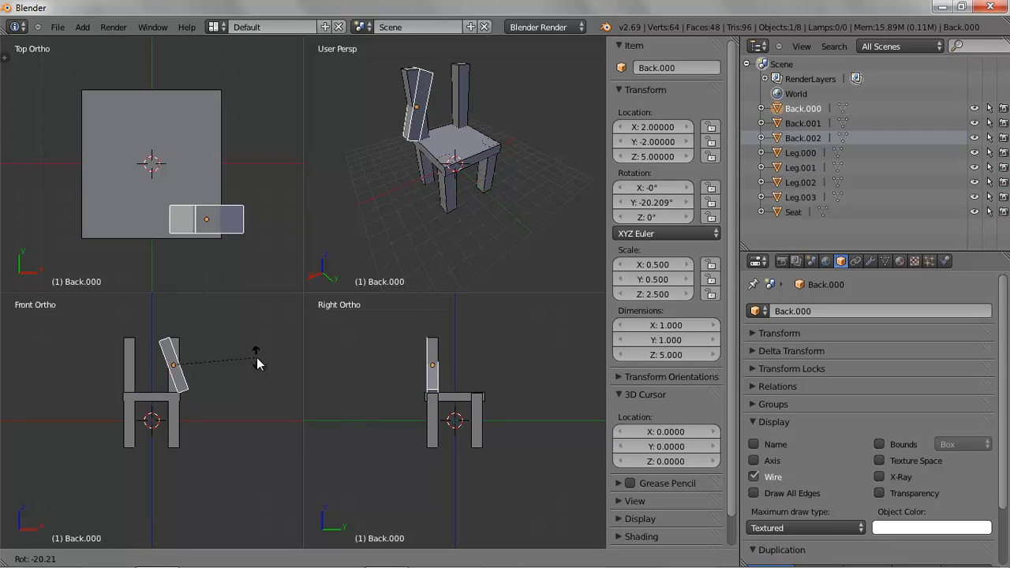
{"action": "left_click", "coordinate": [201, 259]}
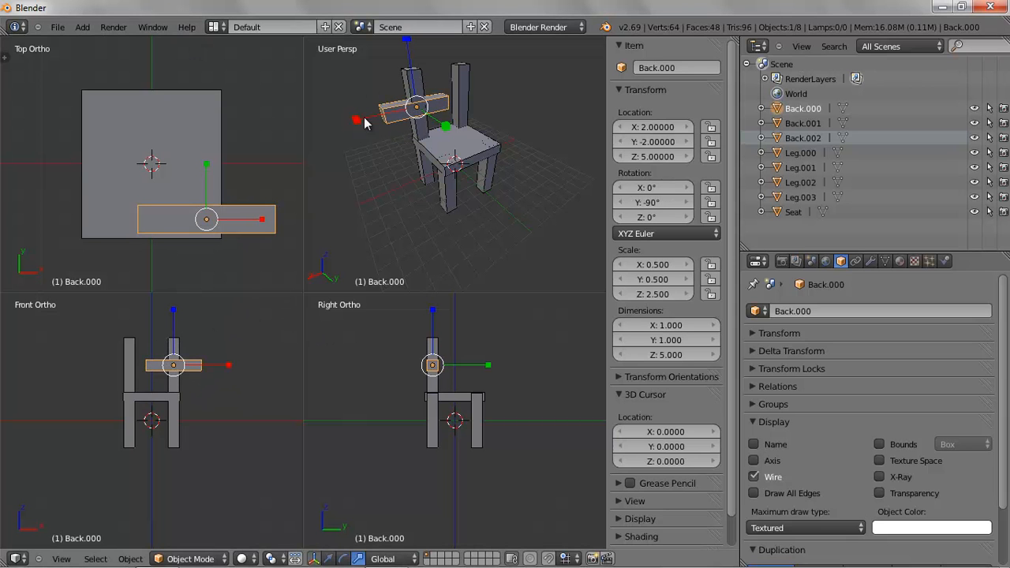
Move the rotated crossbar Back.000 in the front view to X 0 and Z 7, spanning the tops of the two back posts.
{"action": "key", "text": "g"}
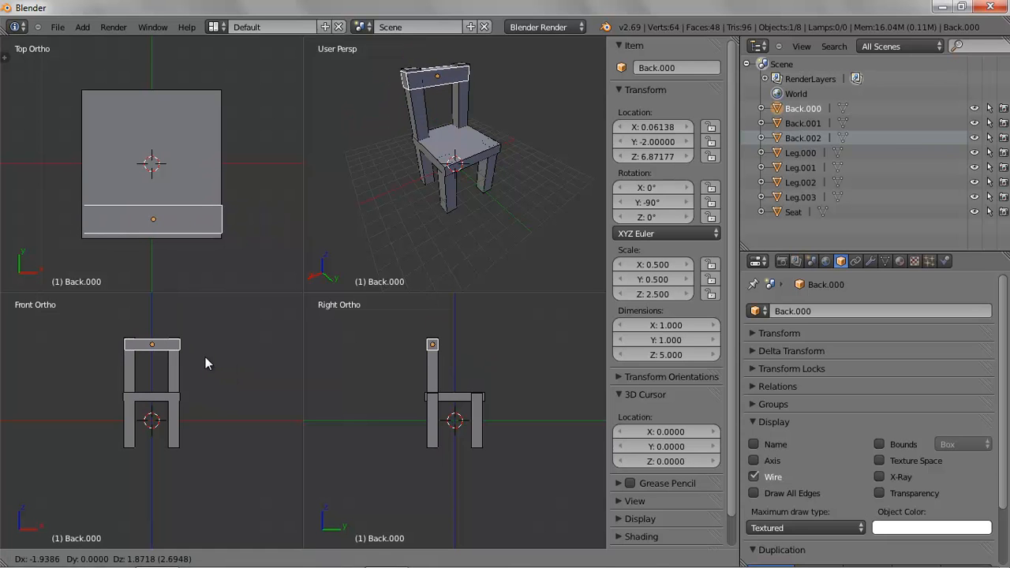
{"action": "key", "text": "ctrl"}
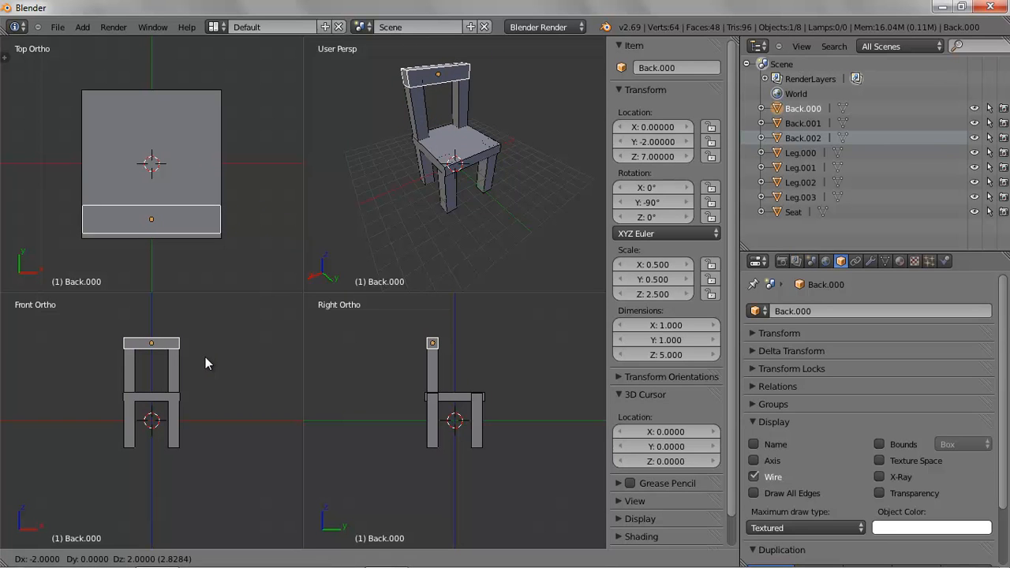
{"action": "left_click", "coordinate": [206, 357]}
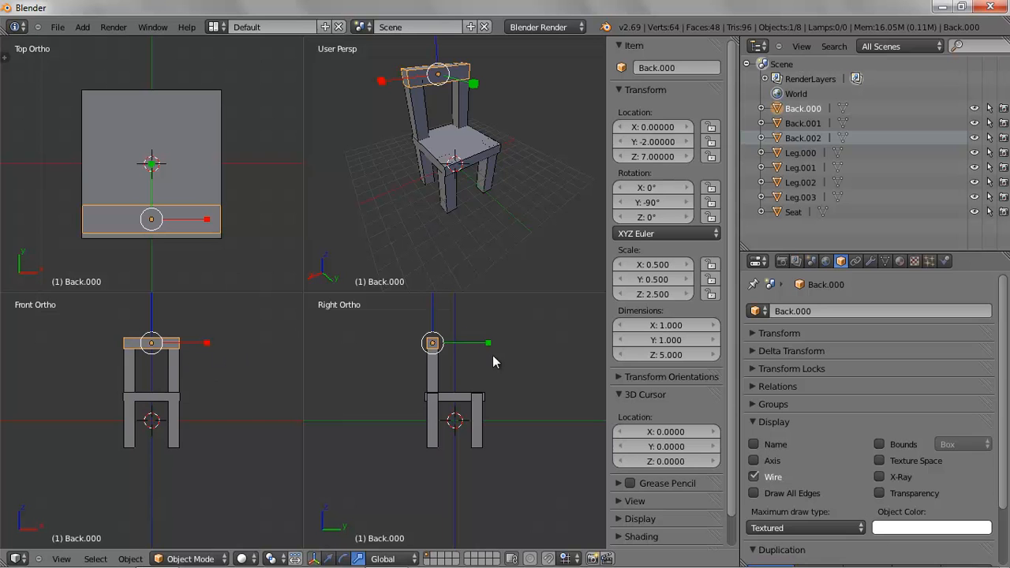
Thin the crossbar to a Y scale of about 0.35 and lower it along Z to about 6.6.
{"action": "left_click_drag", "start_coordinate": [488, 343], "coordinate": [465, 346]}
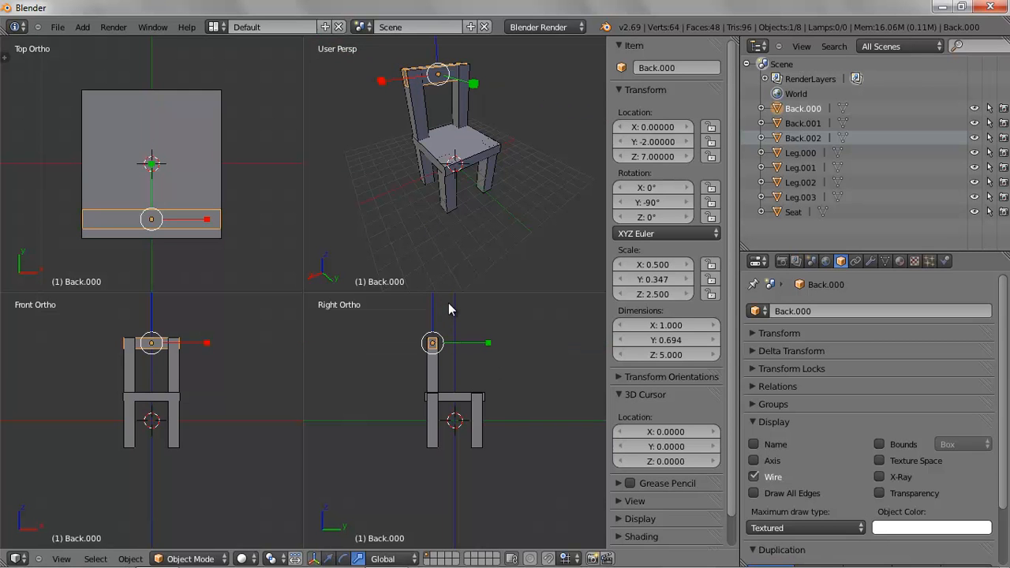
{"action": "key", "text": "g"}
{"action": "key", "text": "ctrl"}
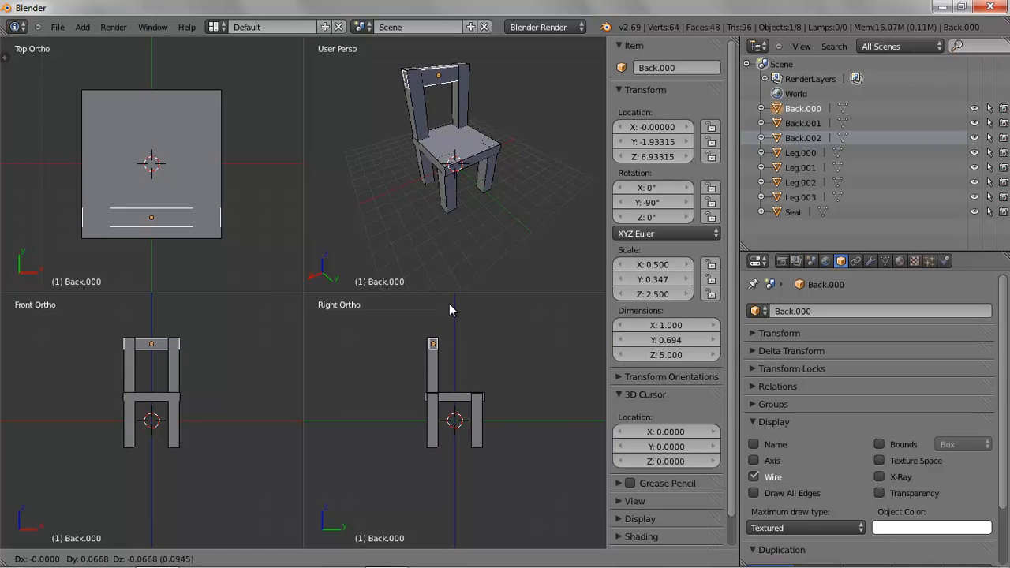
{"action": "key", "text": "z"}
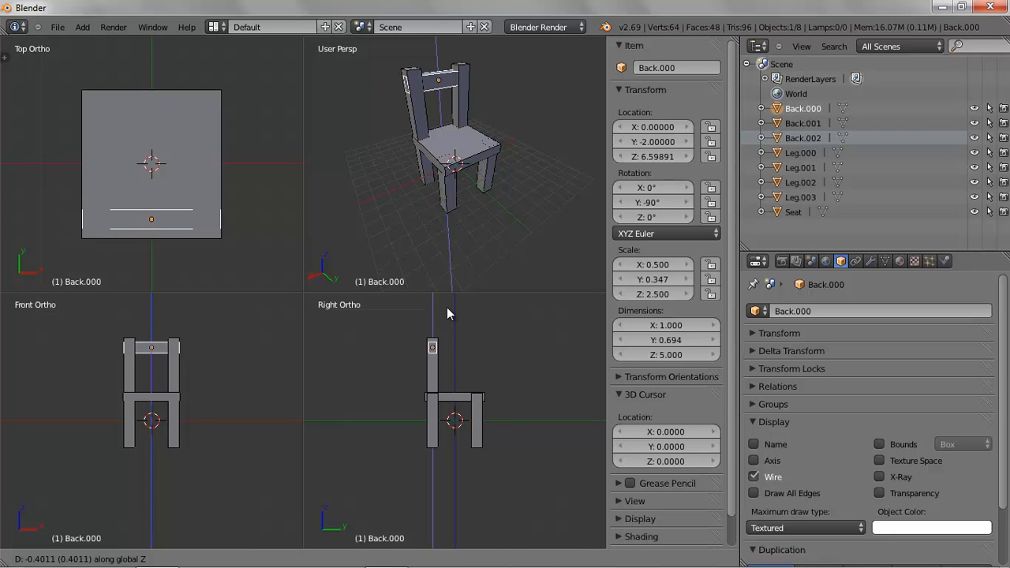
{"action": "left_click", "coordinate": [446, 313]}
{"action": "key", "text": "a"}
{"action": "middle_click_drag", "start_coordinate": [452, 222], "coordinate": [480, 210]}
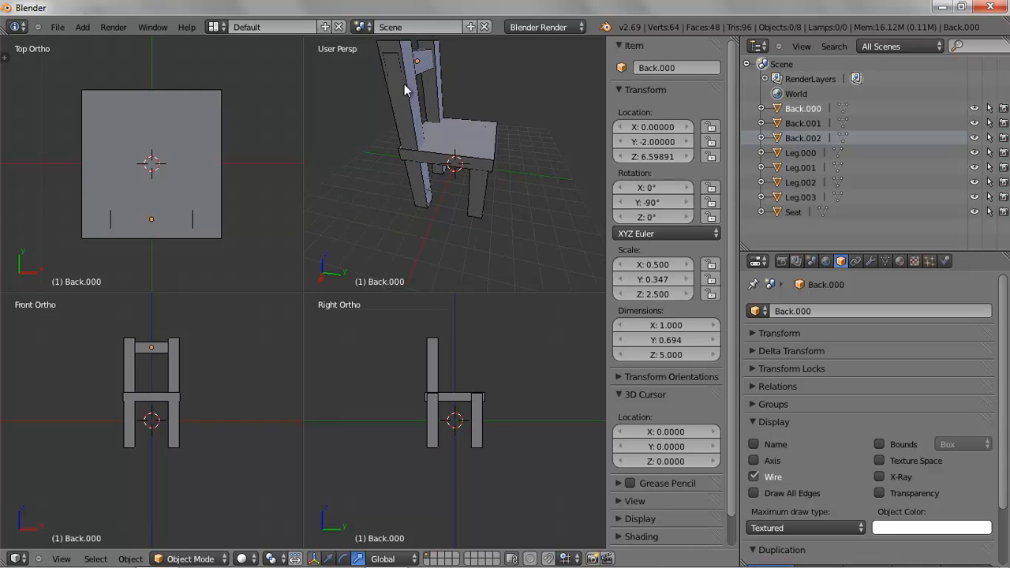
Shorten the crossbar to a Z scale of about 2.23 and shift it to about X -0.07, Z 6.73.
{"action": "left_click", "coordinate": [162, 348]}
{"action": "right_click", "coordinate": [144, 351]}
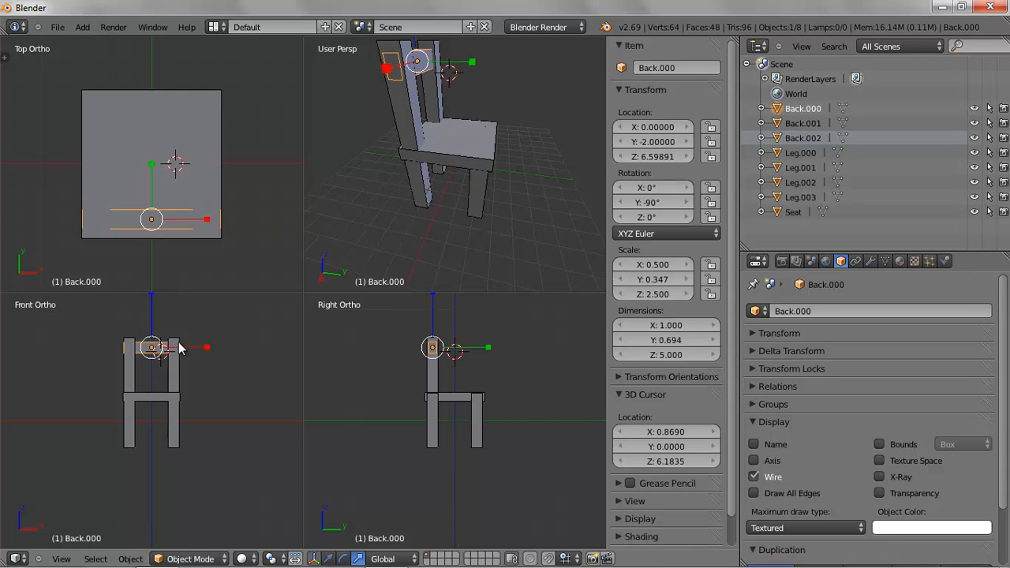
{"action": "key", "text": "s"}
{"action": "key", "text": "z"}
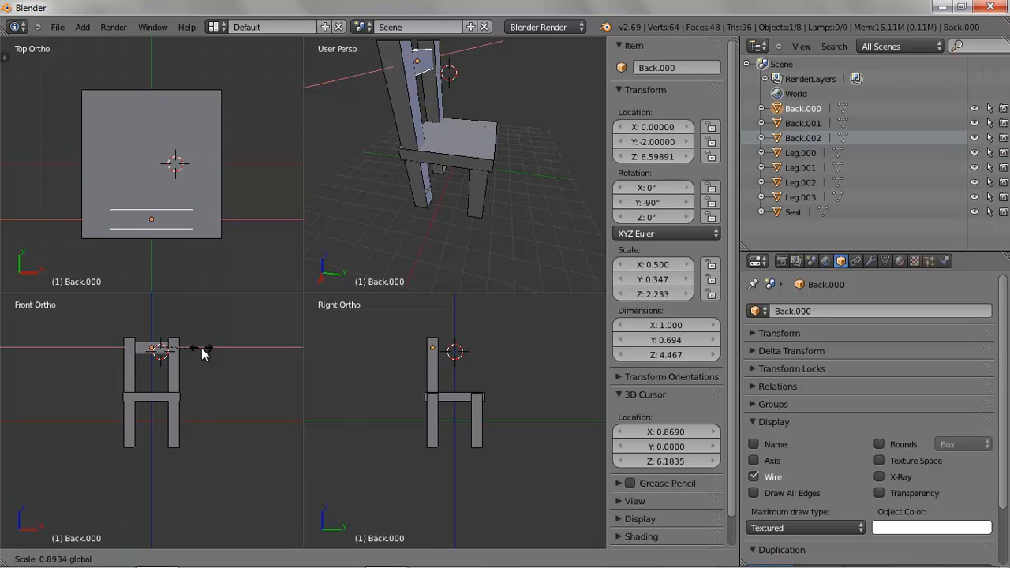
{"action": "left_click", "coordinate": [203, 348]}
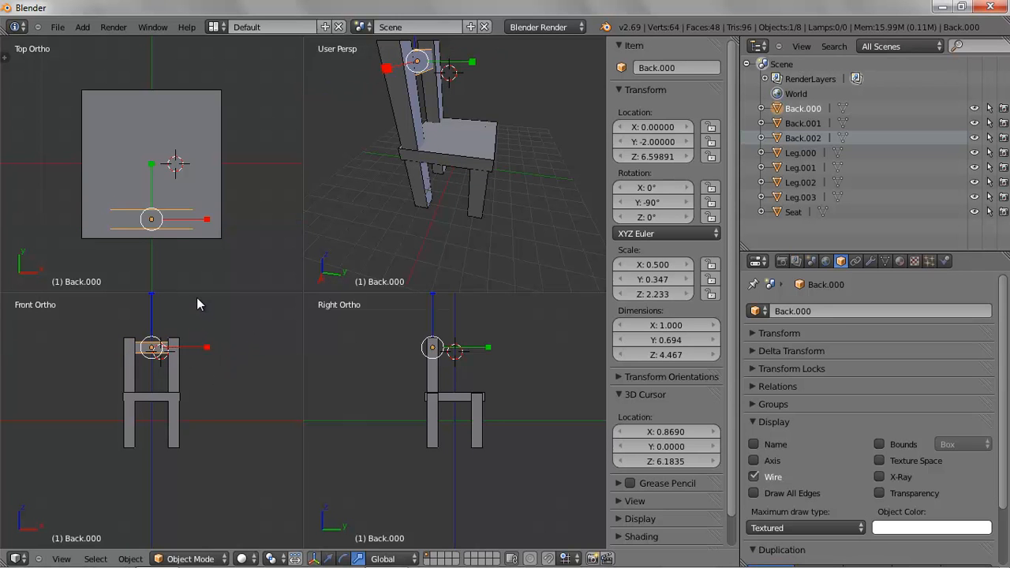
{"action": "key", "text": "g"}
{"action": "key", "text": "Escape"}
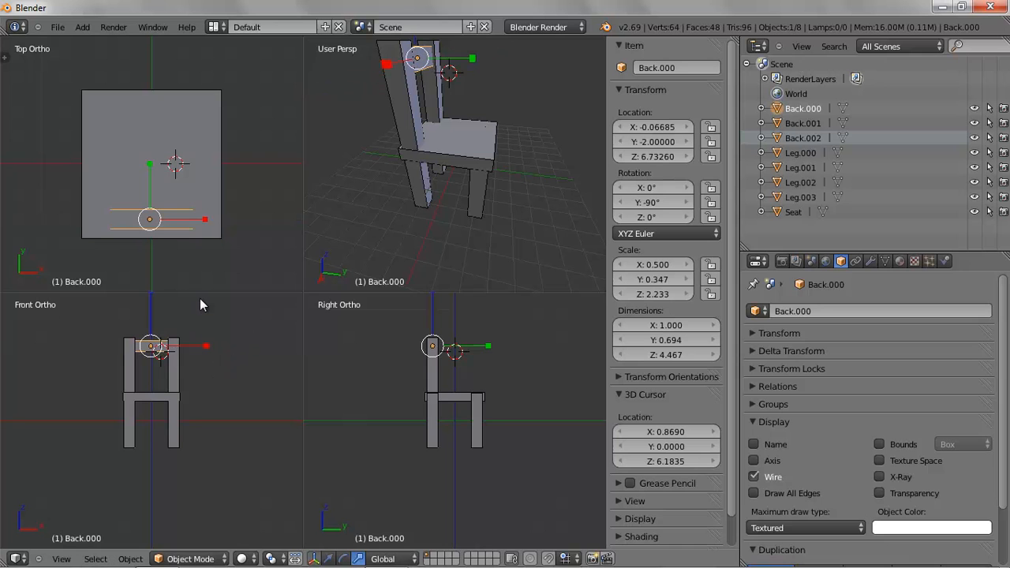
Duplicate the crossbar and place the copy 2 units lower between the back posts.
{"action": "middle_click_drag", "start_coordinate": [476, 225], "coordinate": [422, 237]}
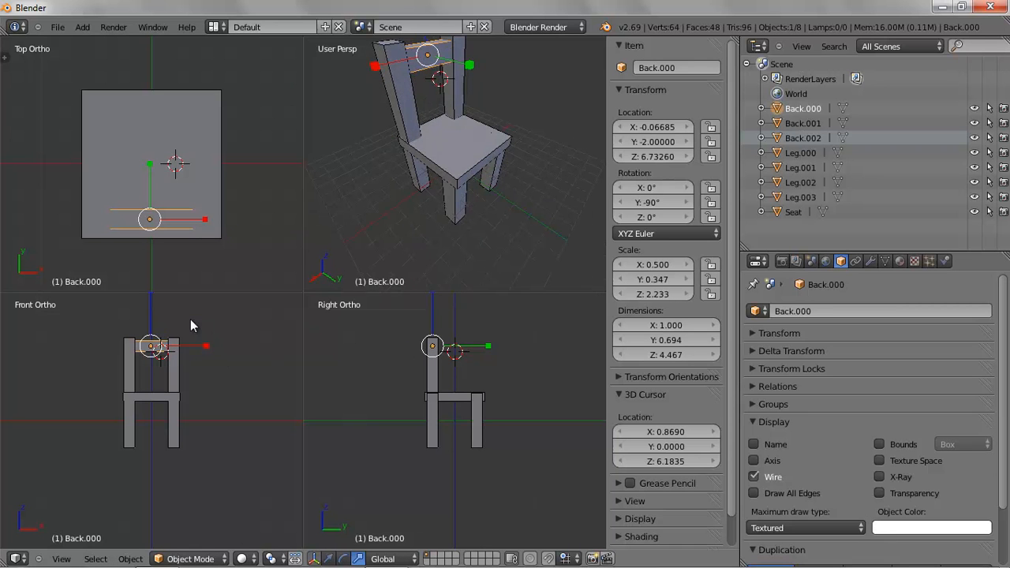
{"action": "key", "text": "shift+d"}
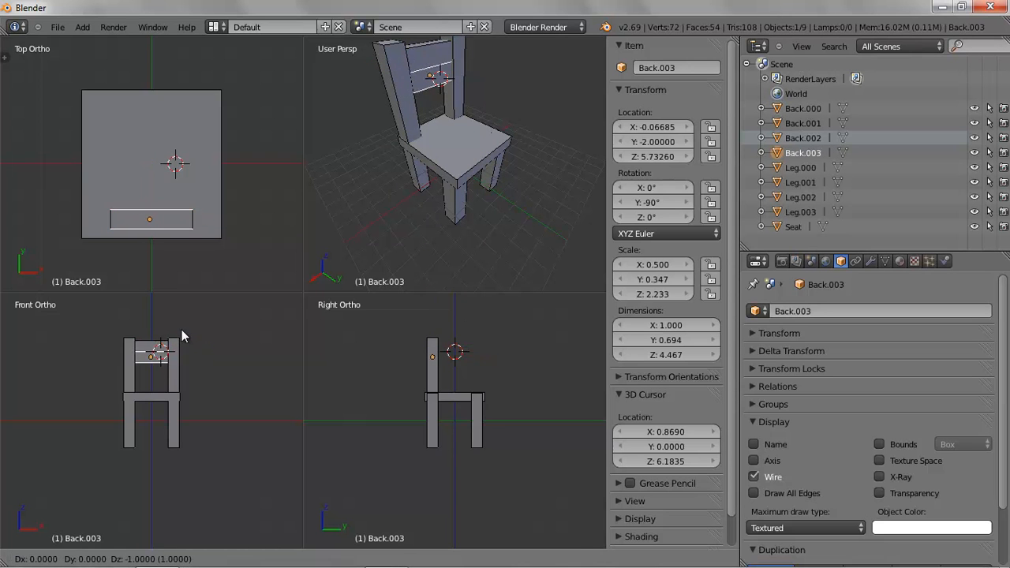
{"action": "left_click", "coordinate": [182, 345]}
{"action": "middle_click_drag", "start_coordinate": [439, 201], "coordinate": [487, 216]}
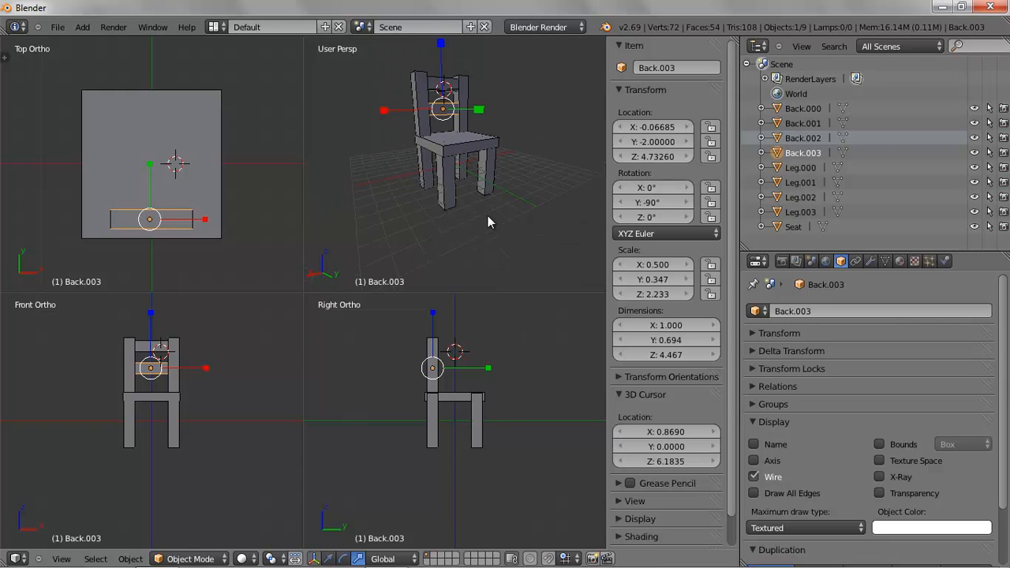
Switch from the quad view to a single perspective view and snap the 3D cursor to the world center.
{"action": "key", "text": "ctrl+alt+q"}
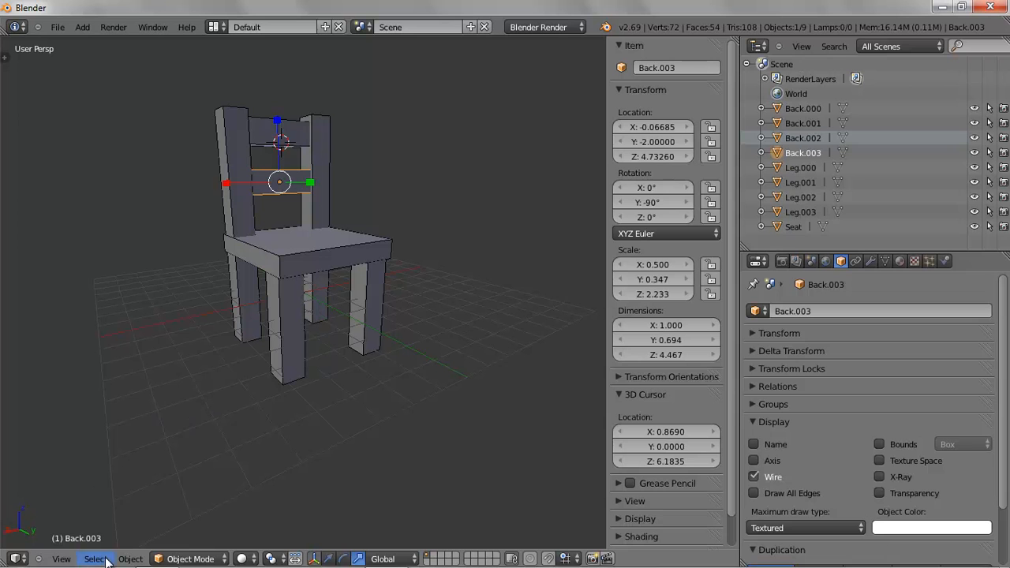
{"action": "left_click", "coordinate": [131, 558]}
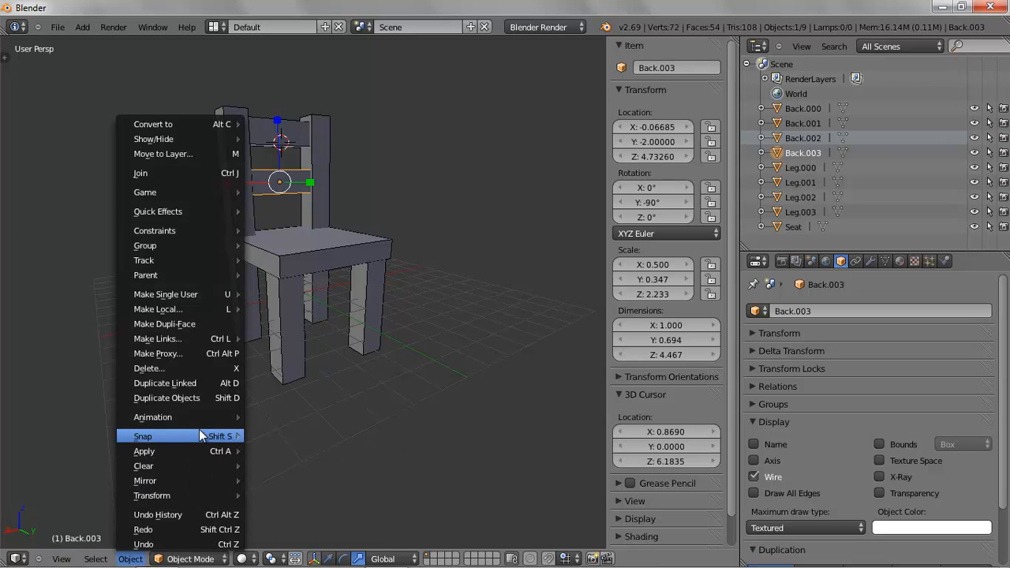
{"action": "mouse_move", "coordinate": [197, 435]}
{"action": "left_click", "coordinate": [317, 499]}
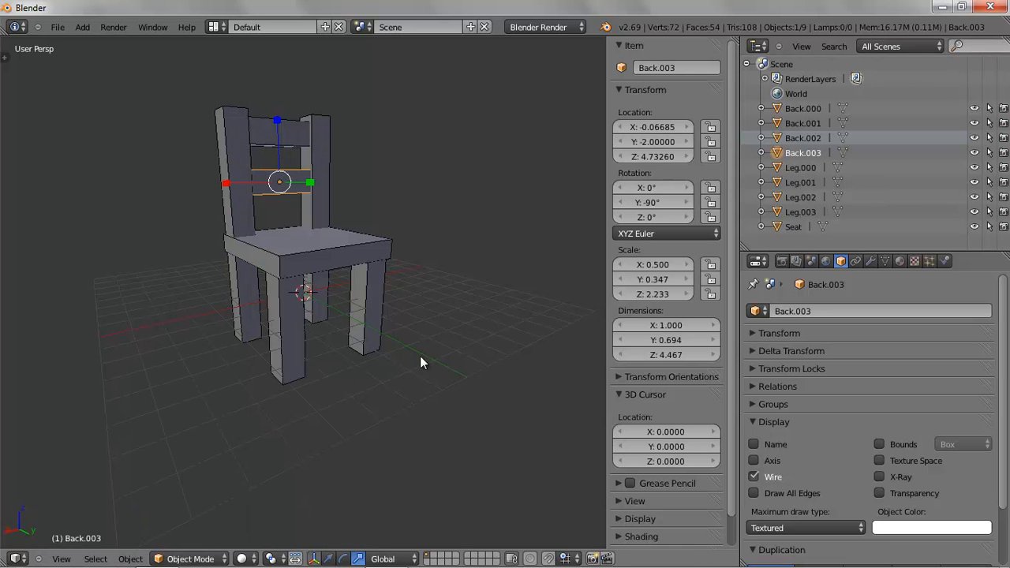
Select all chair parts and raise them about 2.54 units in the front orthographic view so the legs stand on the X axis line.
{"action": "key", "text": "a"}
{"action": "key", "text": "a"}
{"action": "key", "text": "KP_1"}
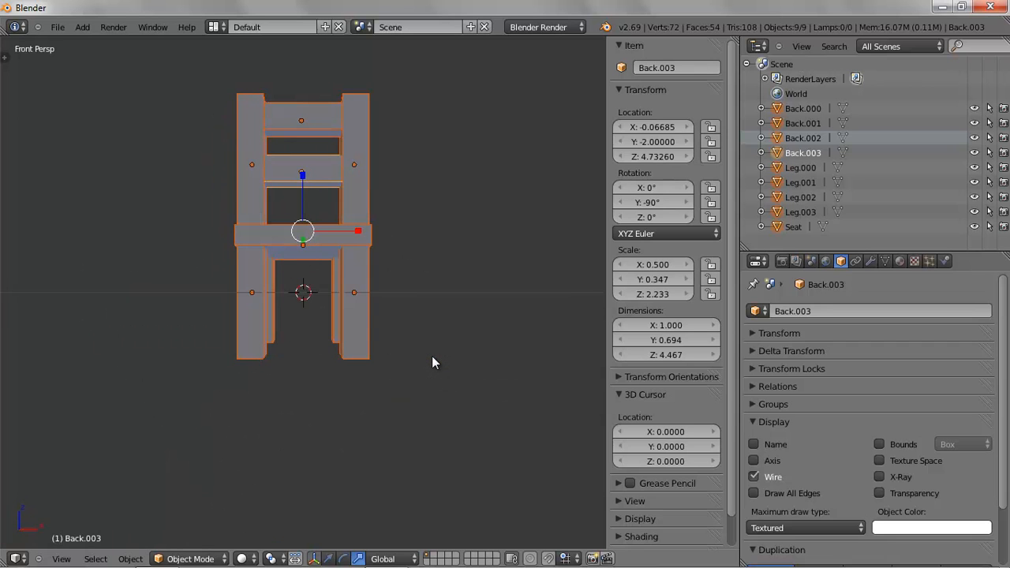
{"action": "key", "text": "KP_5"}
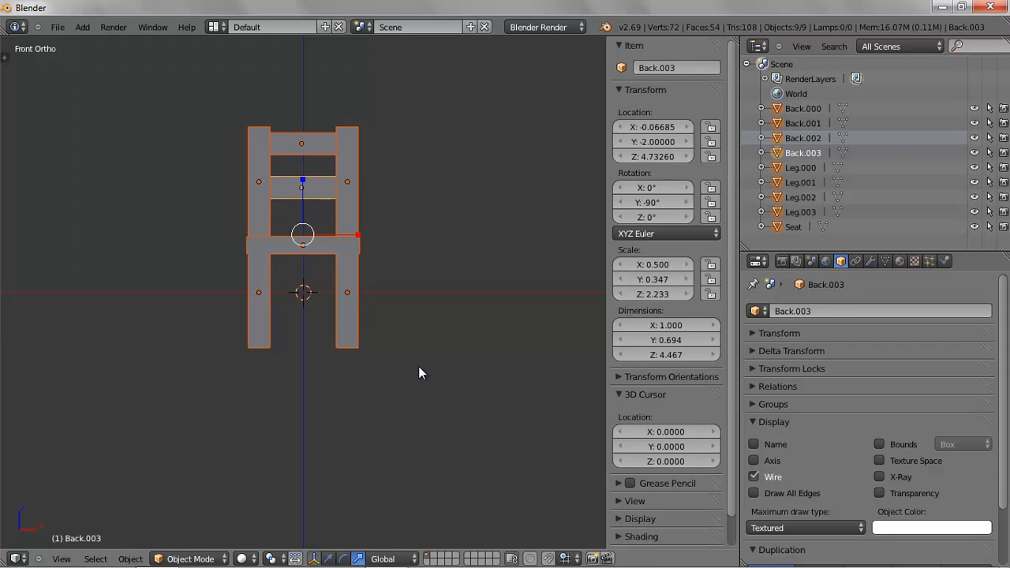
{"action": "key", "text": "g"}
{"action": "key", "text": "z"}
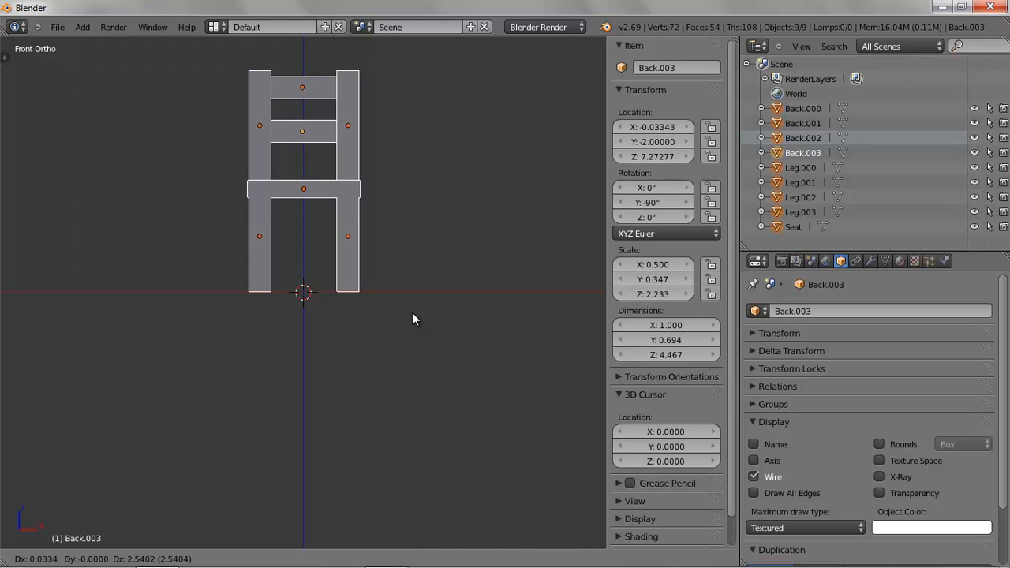
{"action": "left_click", "coordinate": [412, 313]}
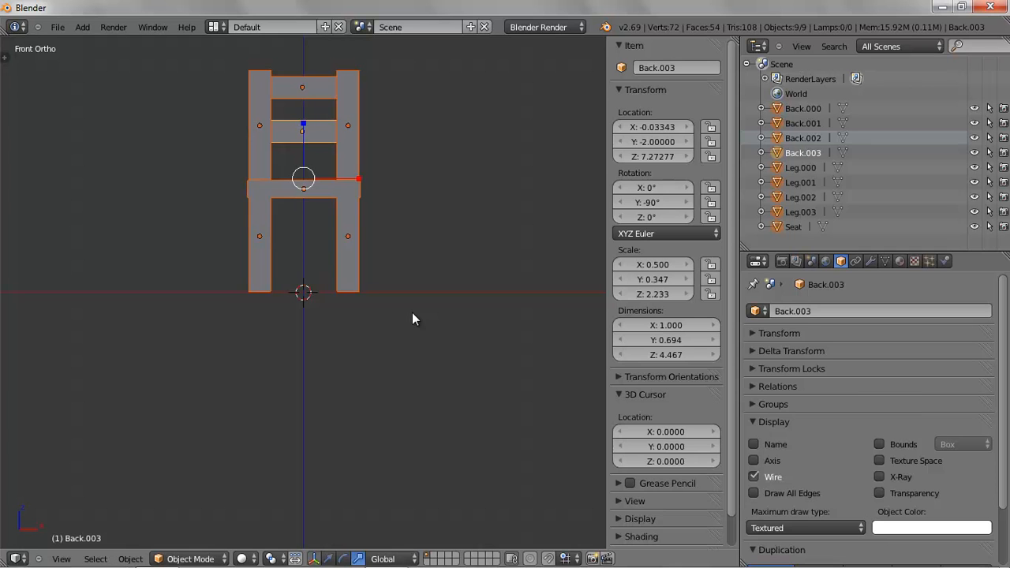
Set the lower crossbar's location to X 0 and Z 7.25, and deselect everything.
{"action": "left_click", "coordinate": [669, 125]}
{"action": "type", "text": "0"}
{"action": "key", "text": "Tab"}
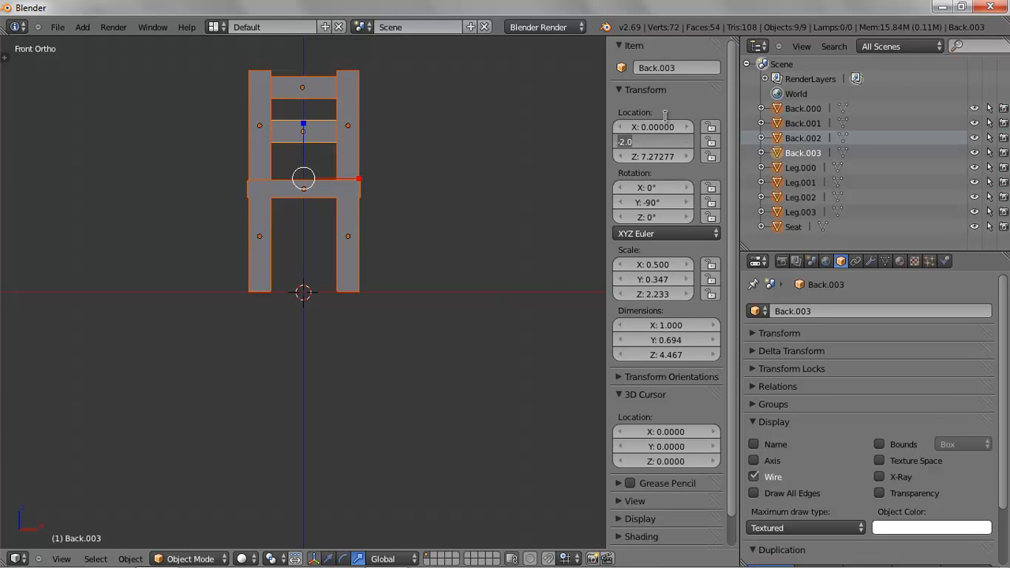
{"action": "key", "text": "Return"}
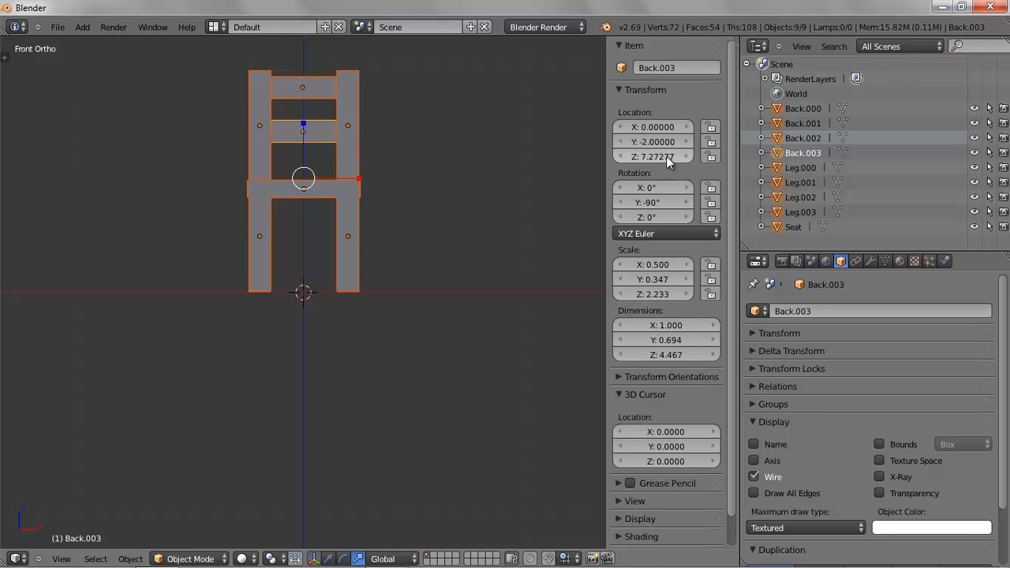
{"action": "left_click", "coordinate": [657, 155]}
{"action": "type", "text": "7.25"}
{"action": "key", "text": "Tab"}
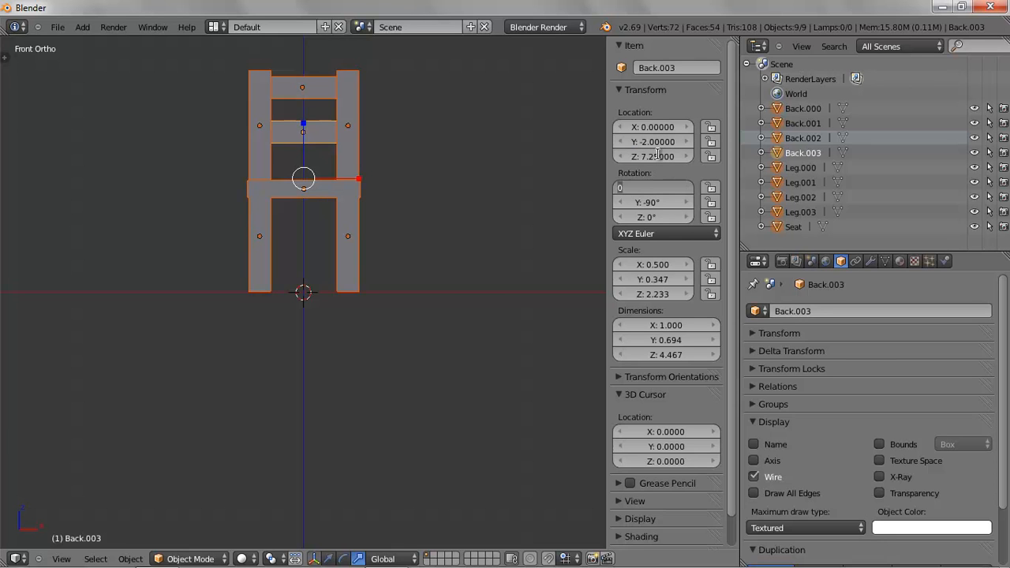
{"action": "key", "text": "Return"}
{"action": "key", "text": "a"}
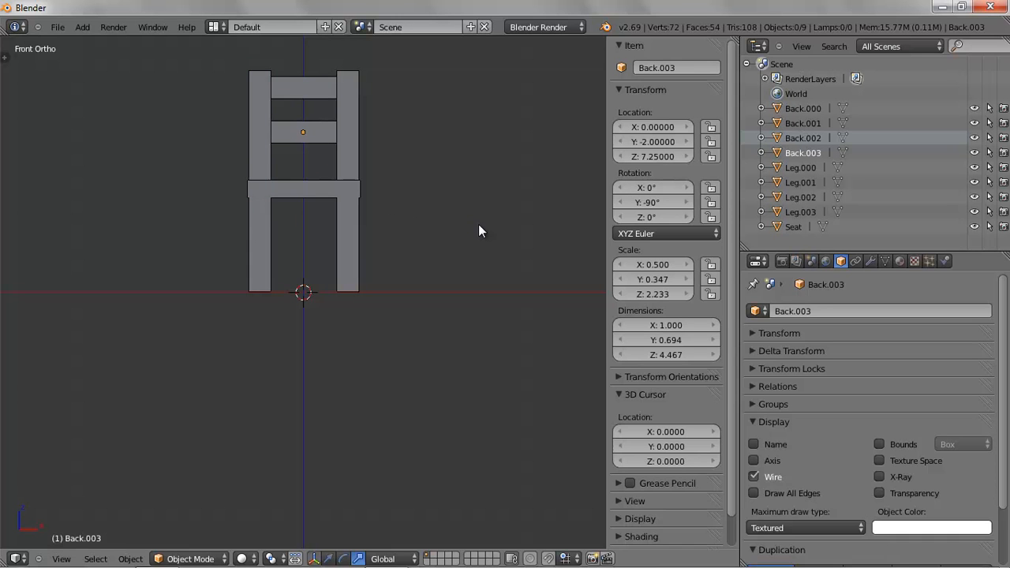
Add a Plain Axes empty at the world center in the perspective view.
{"action": "middle_click_drag", "start_coordinate": [408, 209], "coordinate": [146, 259]}
{"action": "key", "text": "KP_5"}
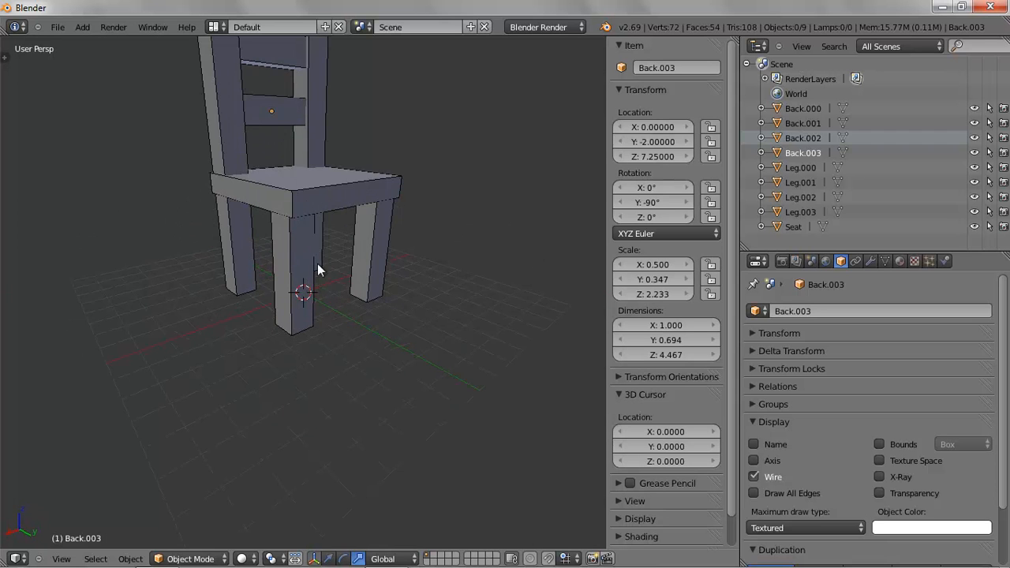
{"action": "scroll", "coordinate": [413, 209], "scroll_direction": "down", "scroll_amount": 3}
{"action": "middle_click_drag", "start_coordinate": [388, 288], "coordinate": [354, 262]}
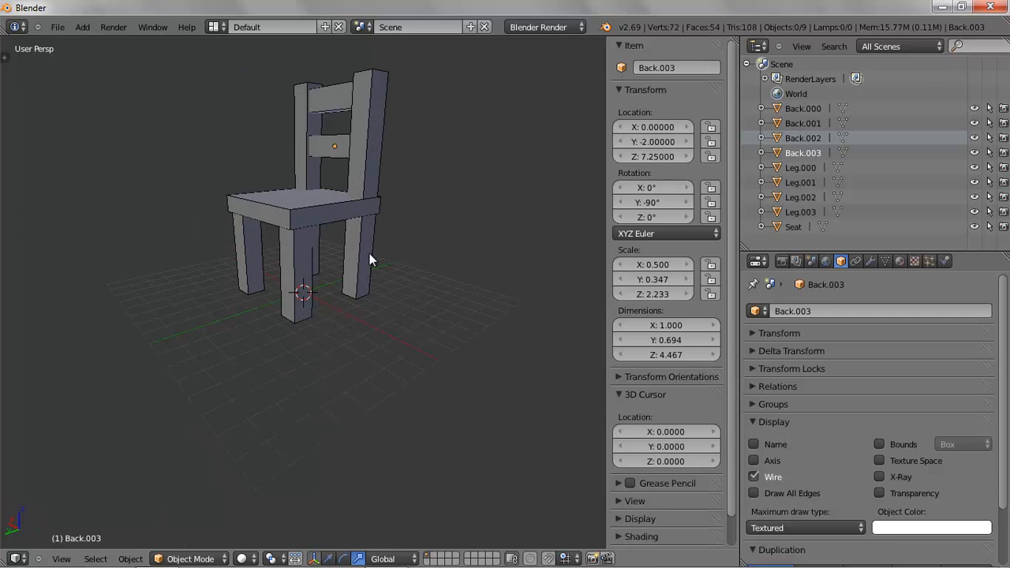
{"action": "left_click", "coordinate": [82, 27]}
{"action": "mouse_move", "coordinate": [111, 146]}
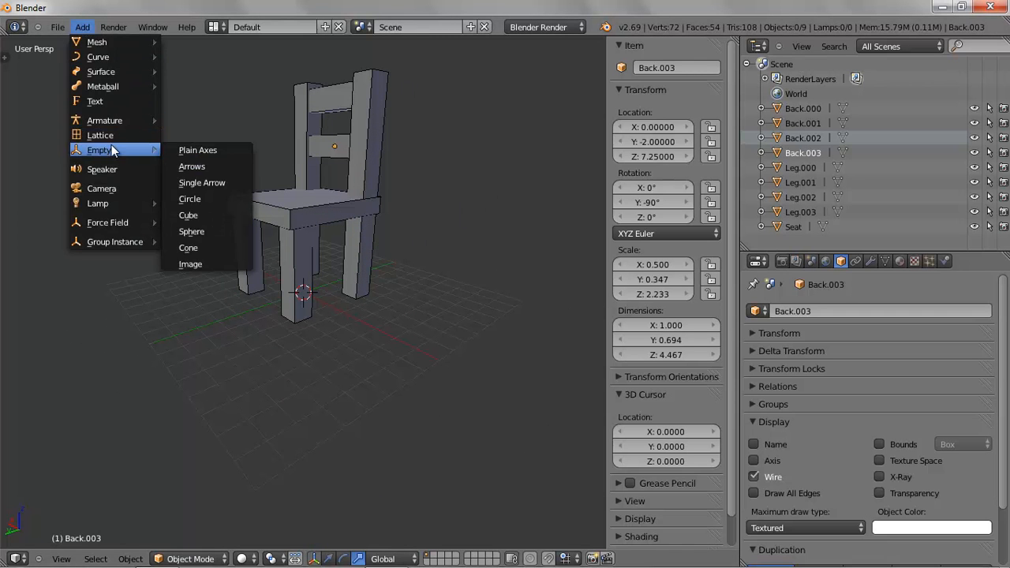
{"action": "left_click", "coordinate": [196, 152]}
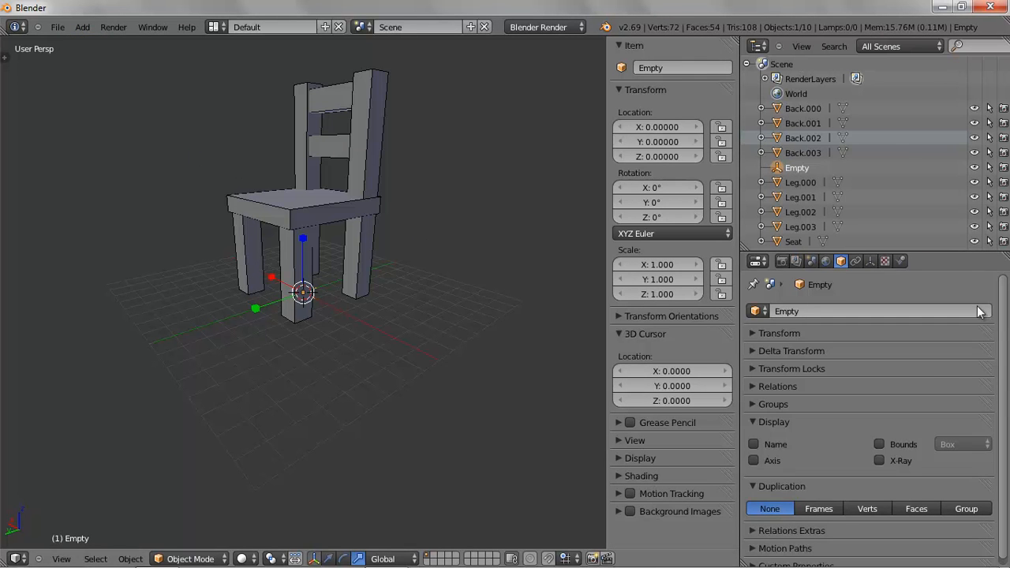
Rename the empty as Chair.001.
{"action": "right_click", "coordinate": [793, 166]}
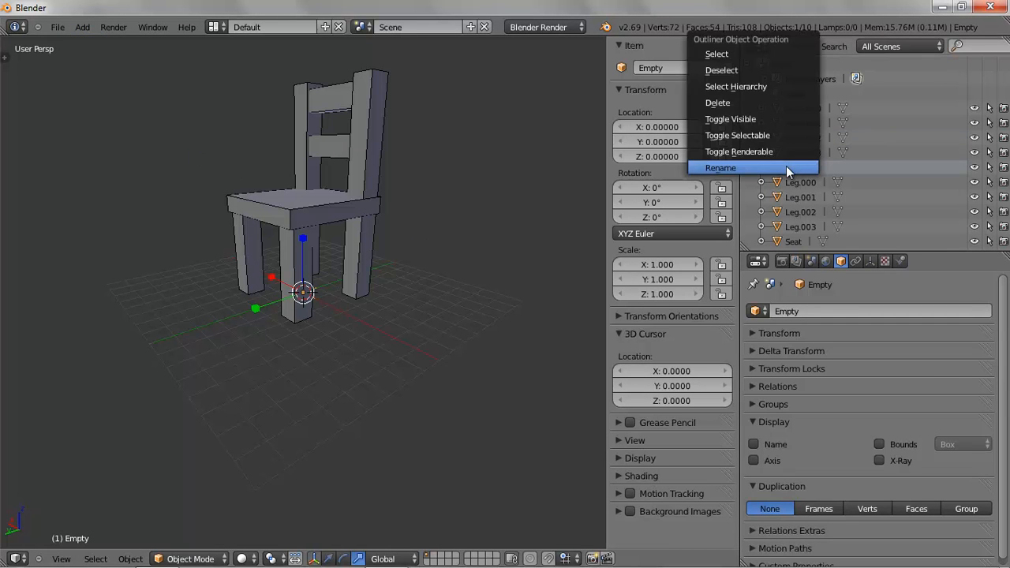
{"action": "left_click", "coordinate": [786, 166]}
{"action": "type", "text": "chair"}
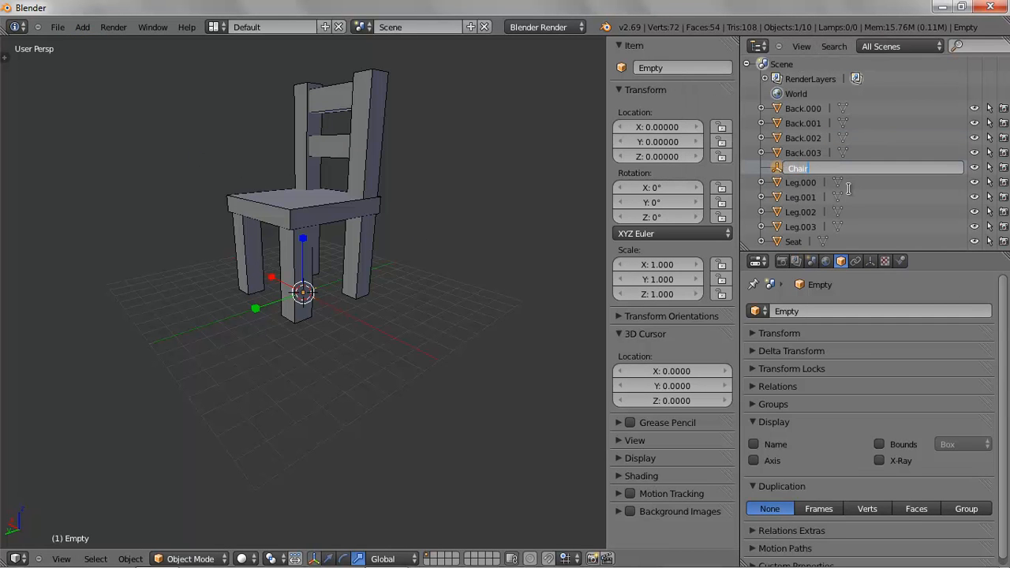
{"action": "type", "text": ".001a"}
{"action": "key", "text": "BackSpace"}
{"action": "key", "text": "Return"}
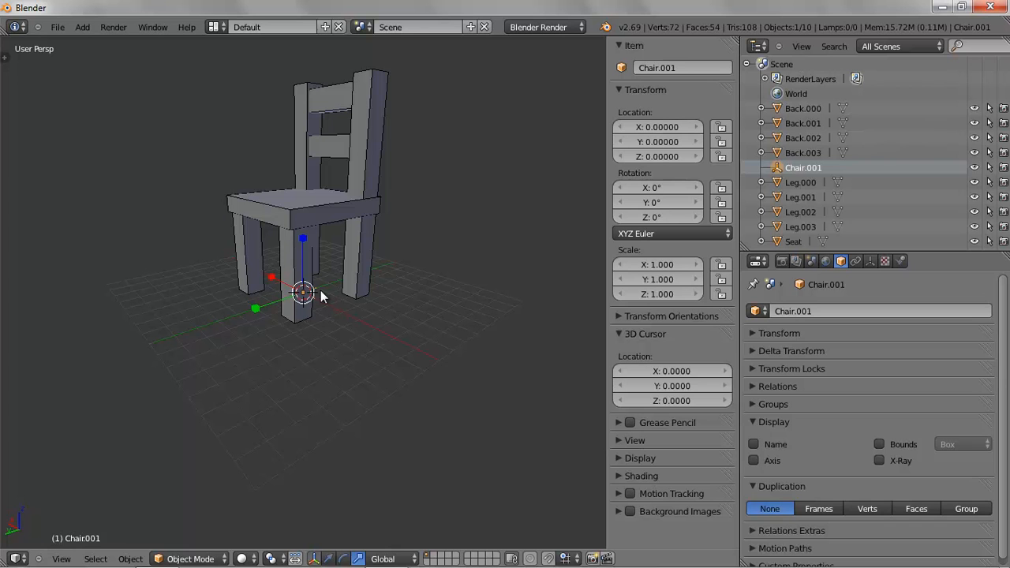
Parent the seat, legs and back parts except Back.003 to the Chair.001 empty using the Object option.
{"action": "key", "text": "b"}
{"action": "left_click_drag", "start_coordinate": [156, 56], "coordinate": [454, 373]}
{"action": "middle_click_drag", "start_coordinate": [395, 359], "coordinate": [490, 353]}
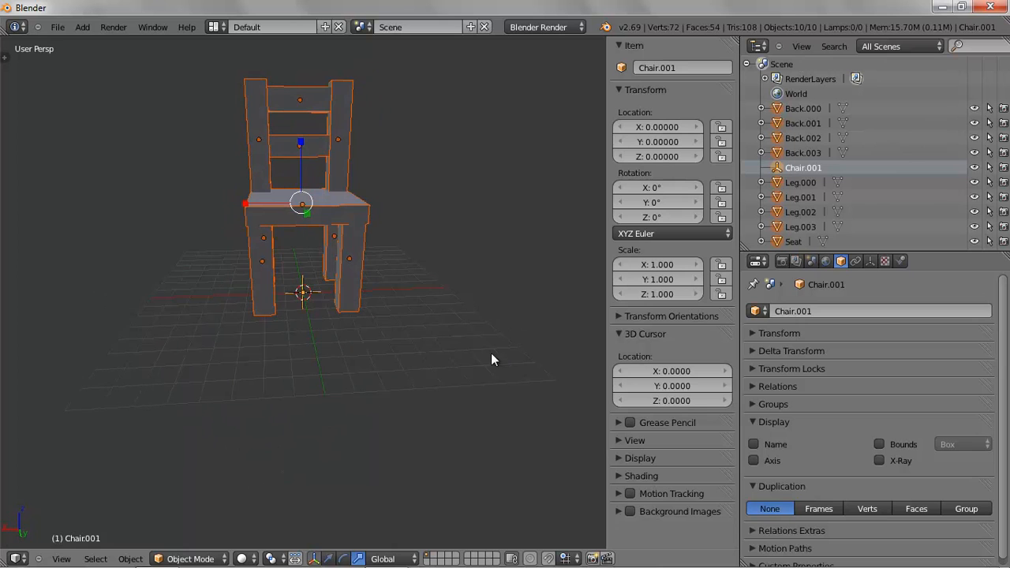
{"action": "left_click", "coordinate": [796, 153]}
{"action": "left_click", "coordinate": [799, 168]}
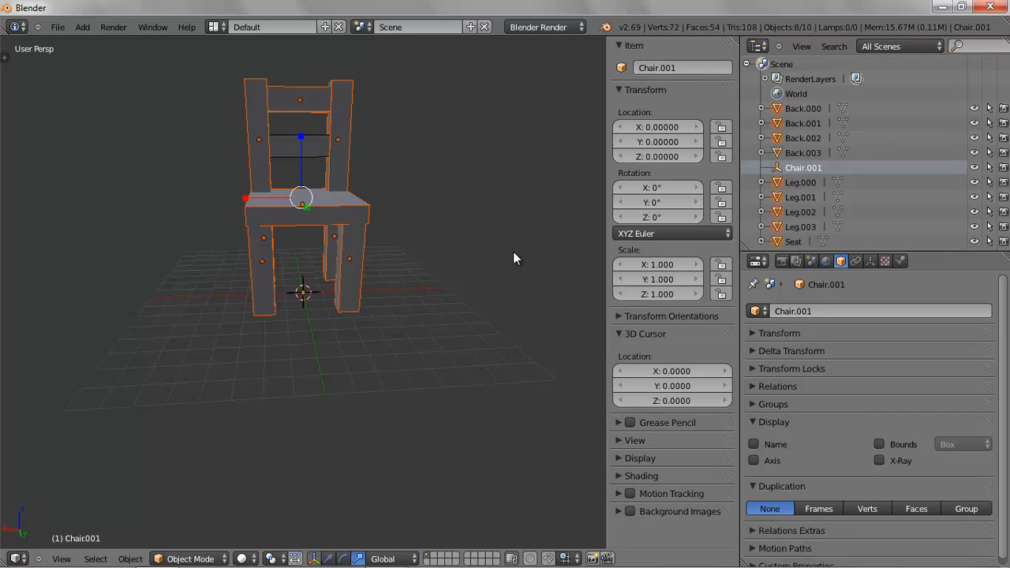
{"action": "key", "text": "ctrl+p"}
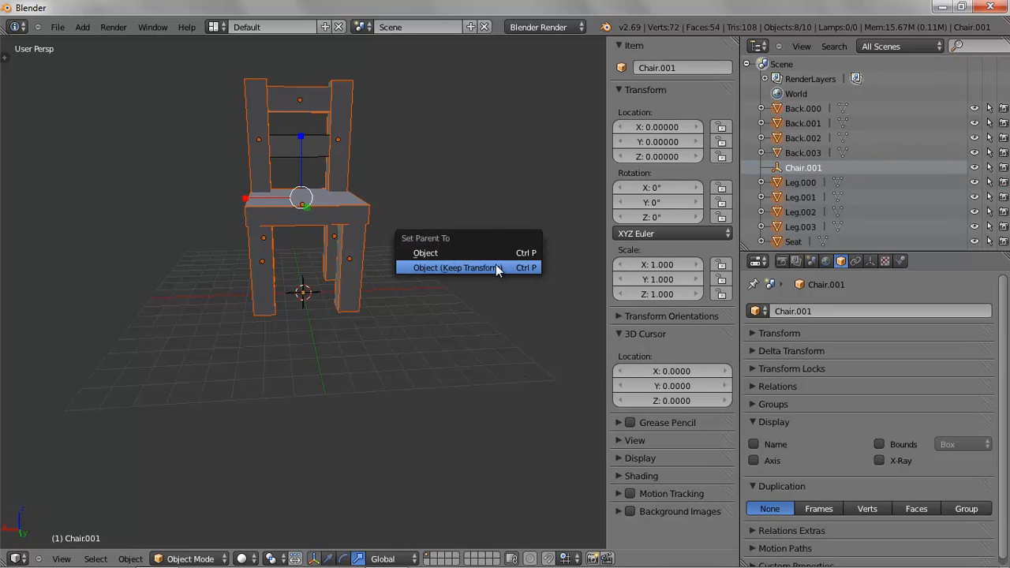
{"action": "left_click", "coordinate": [499, 253]}
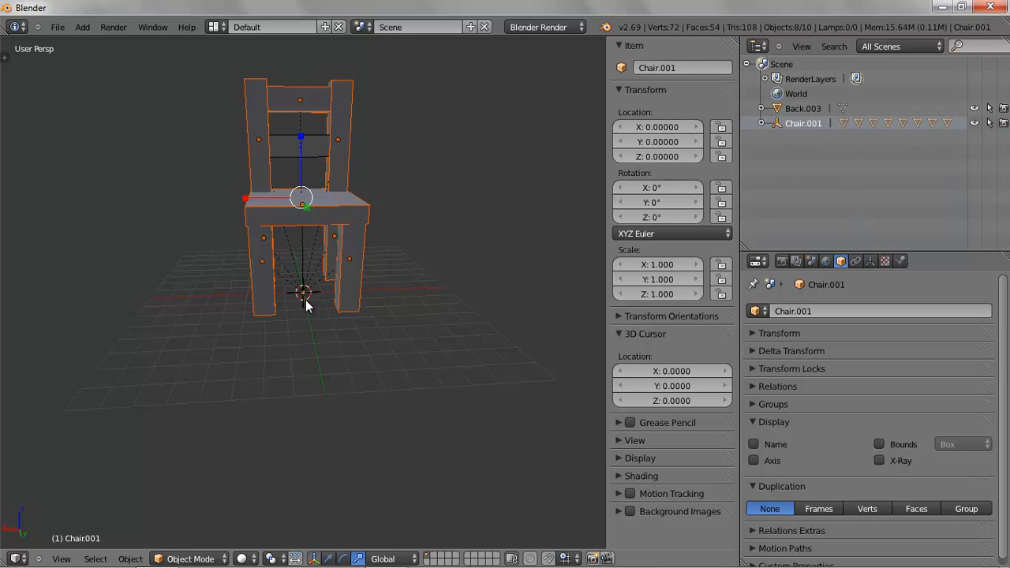
Parent the remaining Back.003 crossbar to the Chair.001 empty as Object and check the hierarchy.
{"action": "left_click", "coordinate": [792, 124]}
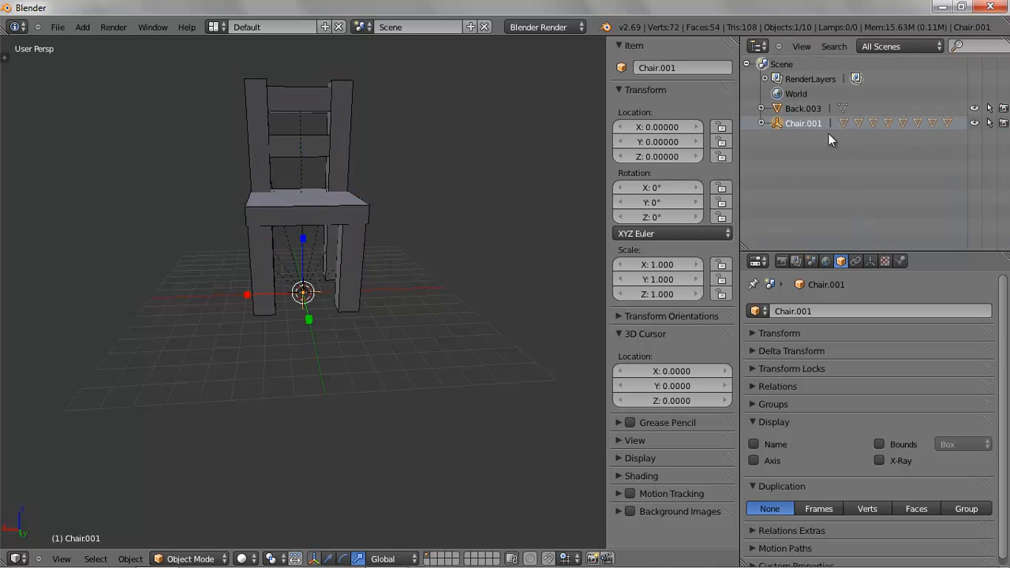
{"action": "left_click", "coordinate": [806, 108]}
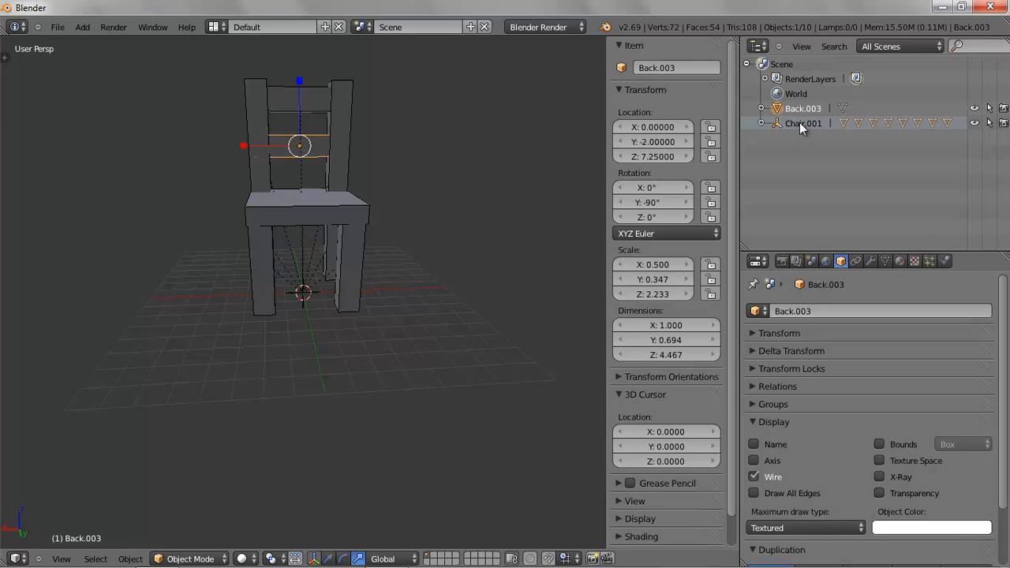
{"action": "left_click", "coordinate": [799, 124], "text": "ctrl"}
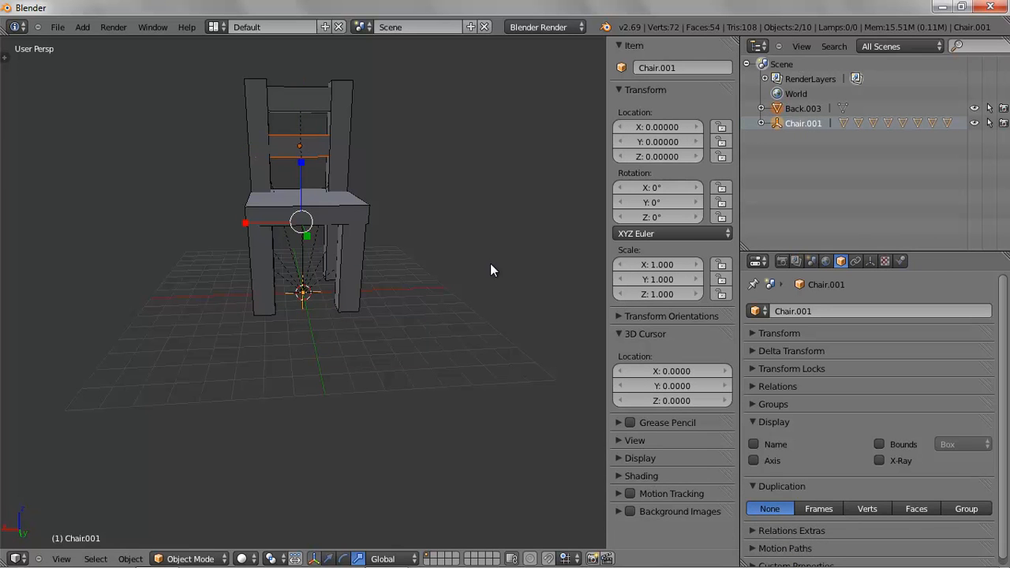
{"action": "key", "text": "ctrl+p"}
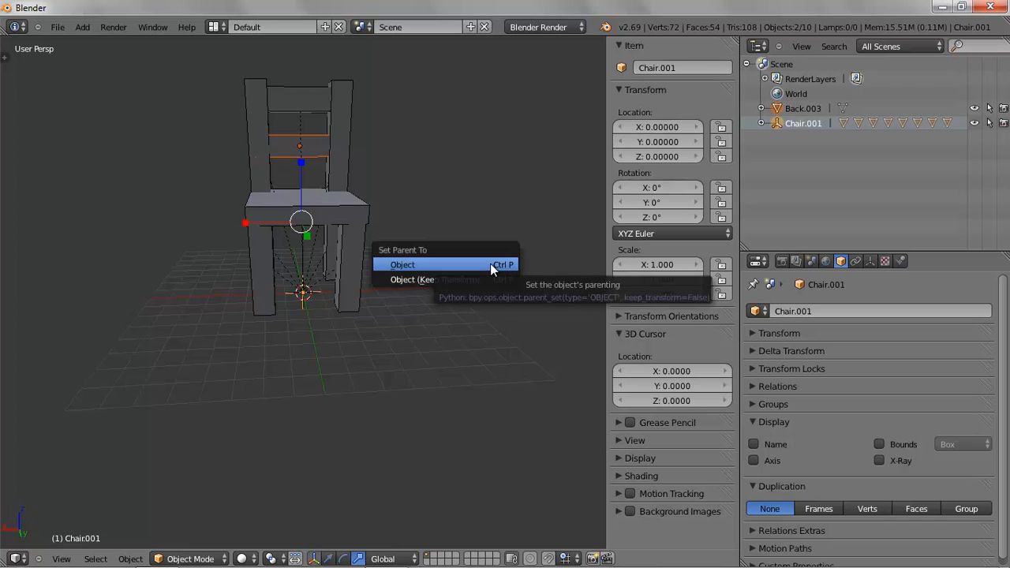
{"action": "left_click", "coordinate": [490, 269]}
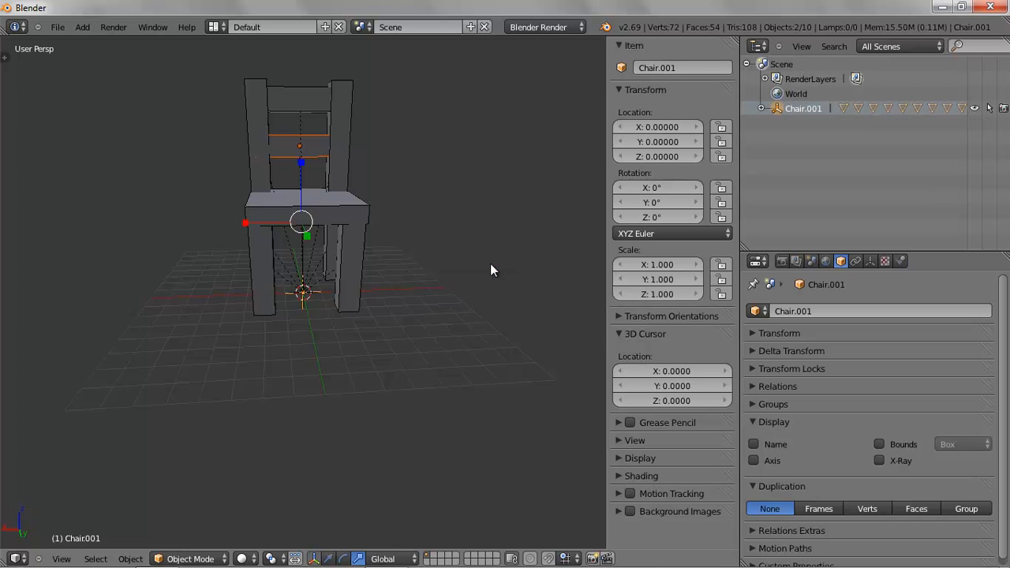
{"action": "left_click", "coordinate": [762, 109]}
{"action": "left_click", "coordinate": [761, 109]}
{"action": "middle_click_drag", "start_coordinate": [366, 294], "coordinate": [306, 320]}
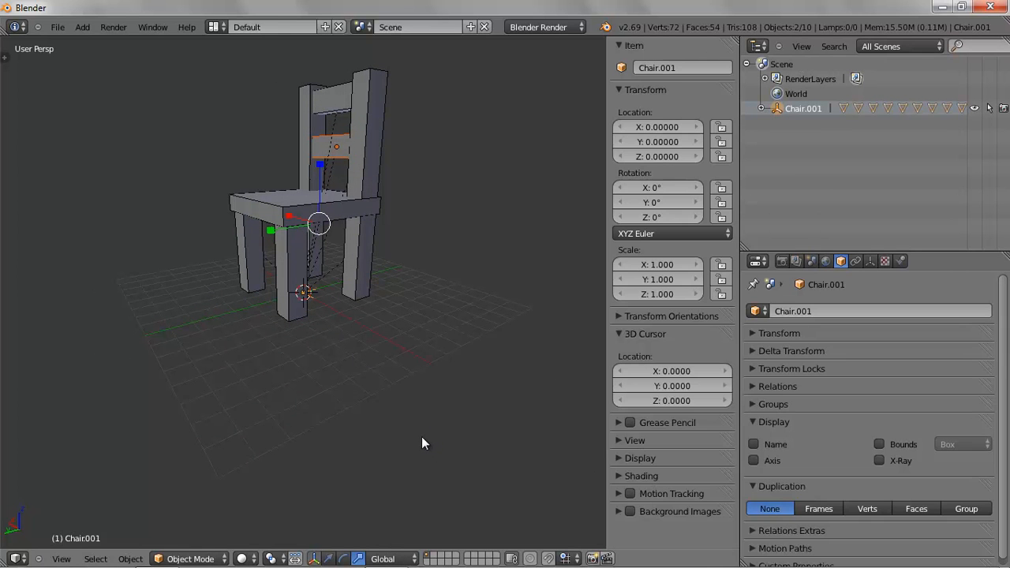
Switch to the empty second layer, split the viewport into quad view and add a cube at the world center.
{"action": "left_click", "coordinate": [438, 556]}
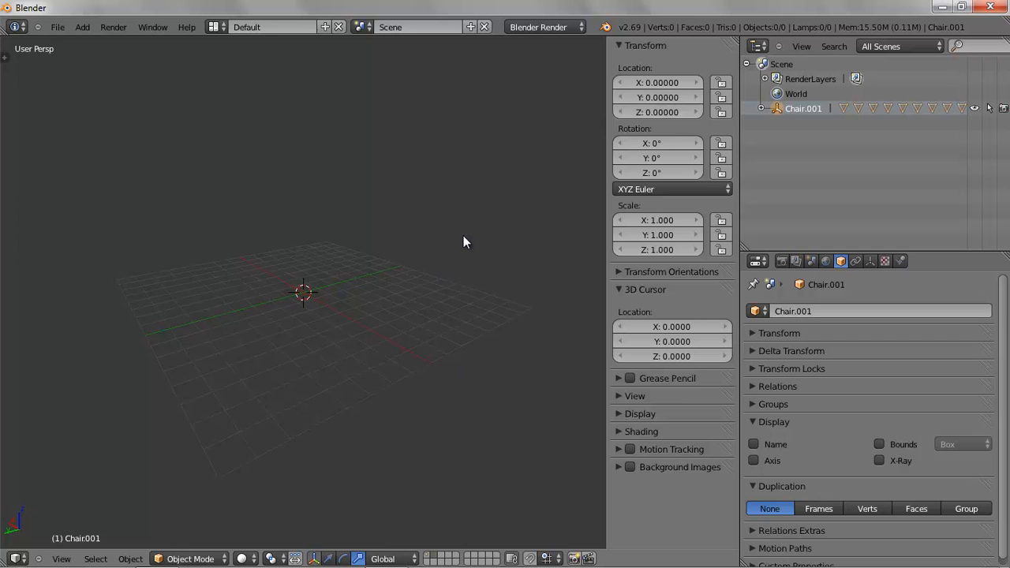
{"action": "key", "text": "ctrl+alt+q"}
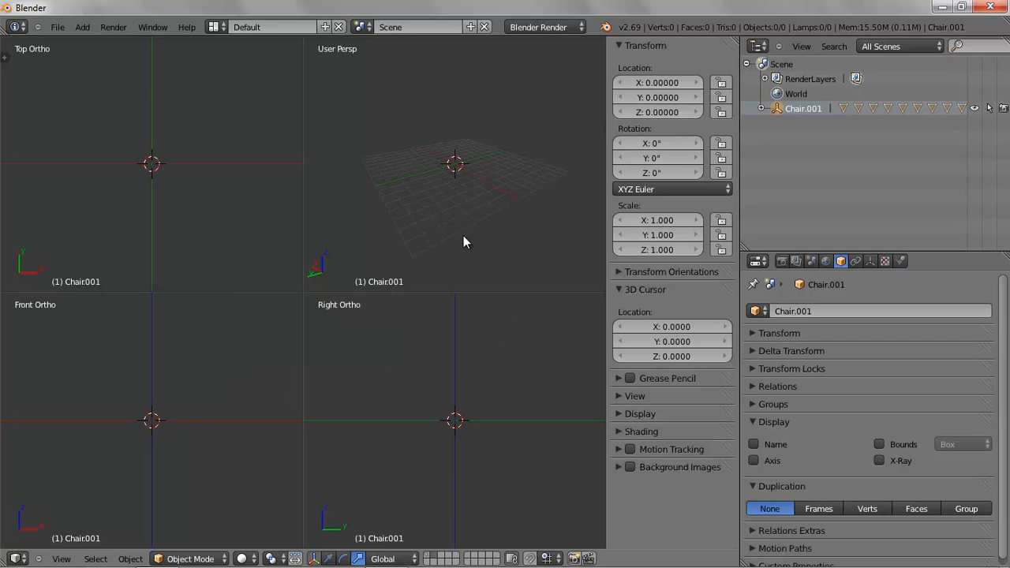
{"action": "left_click", "coordinate": [82, 27]}
{"action": "mouse_move", "coordinate": [93, 42]}
{"action": "left_click", "coordinate": [187, 57]}
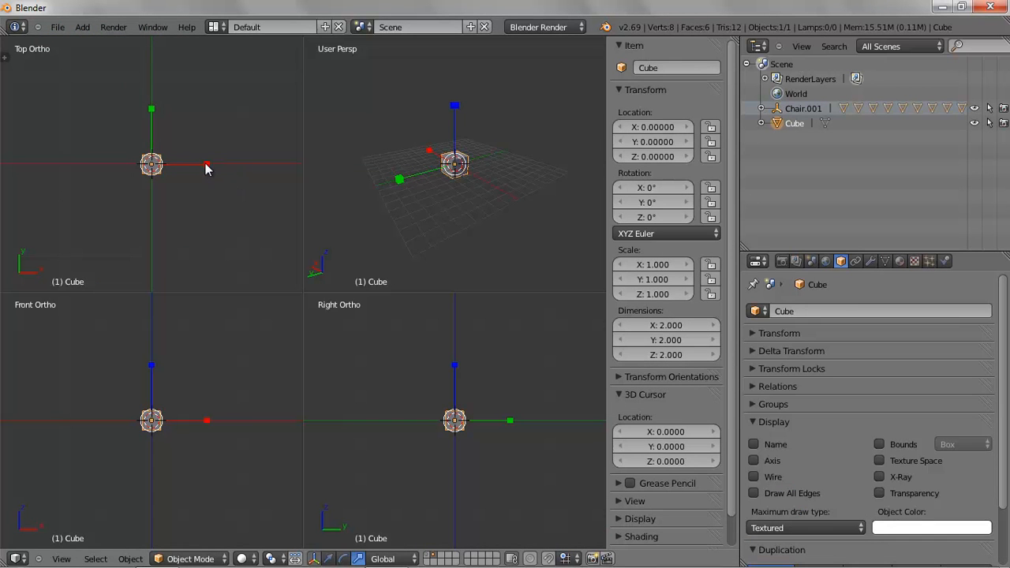
Scale the cube into a slab about 26.6 units long in X and 0.71 thick in Z, and raise it to Z 8.
{"action": "left_click_drag", "start_coordinate": [208, 165], "coordinate": [899, 139]}
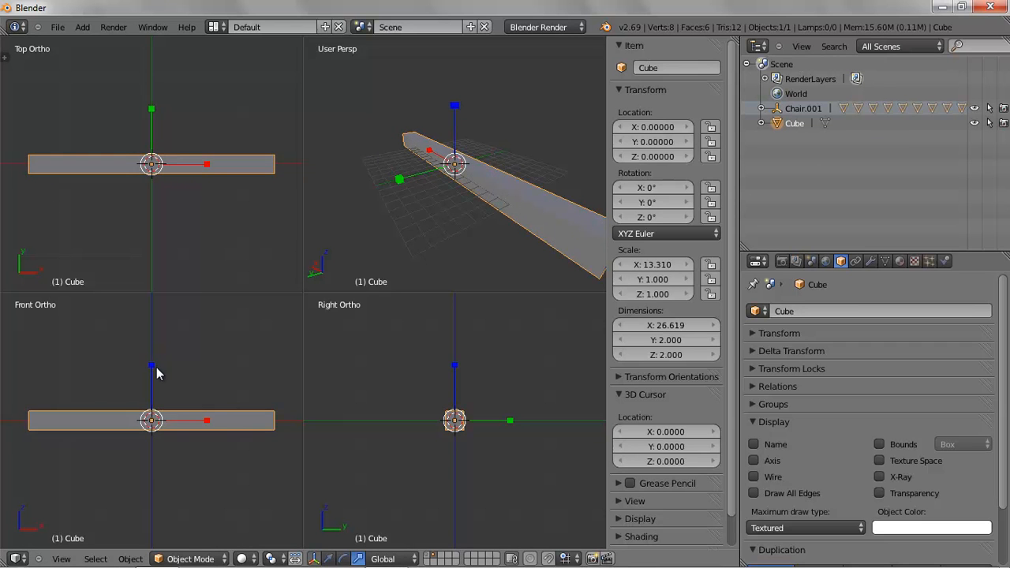
{"action": "left_click_drag", "start_coordinate": [151, 367], "coordinate": [150, 406]}
{"action": "scroll", "coordinate": [228, 485], "scroll_direction": "up", "scroll_amount": 1}
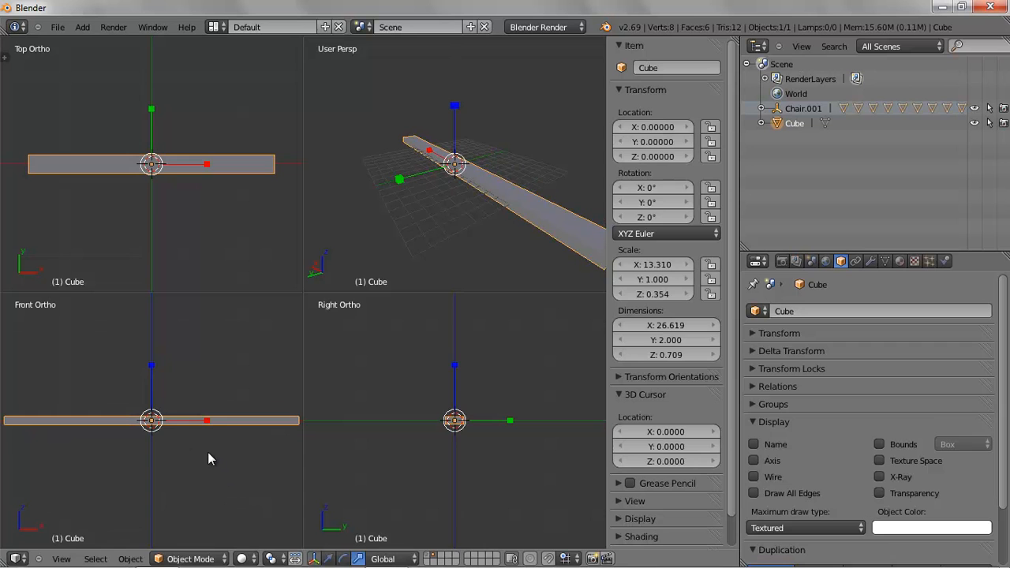
{"action": "key", "text": "g"}
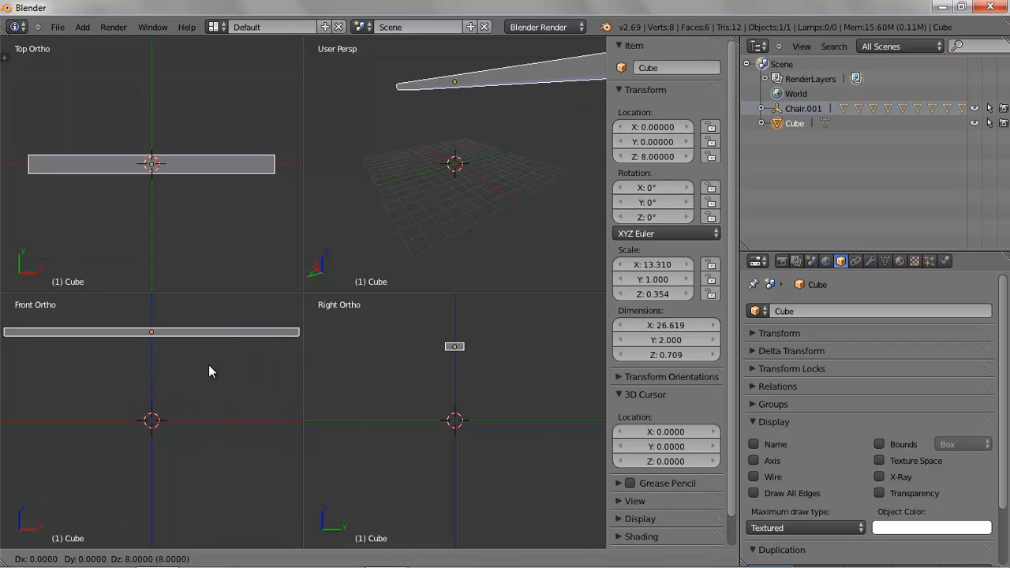
{"action": "left_click", "coordinate": [208, 365]}
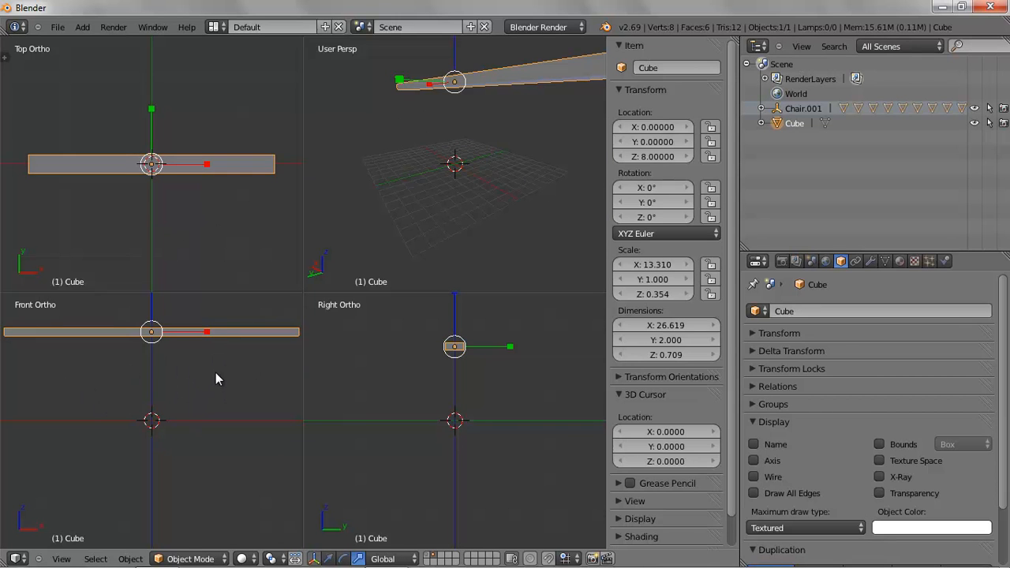
Duplicate the slab to Z 7 directly beneath the original and shorten the copy to about 24.8 units in X.
{"action": "key", "text": "shift+d"}
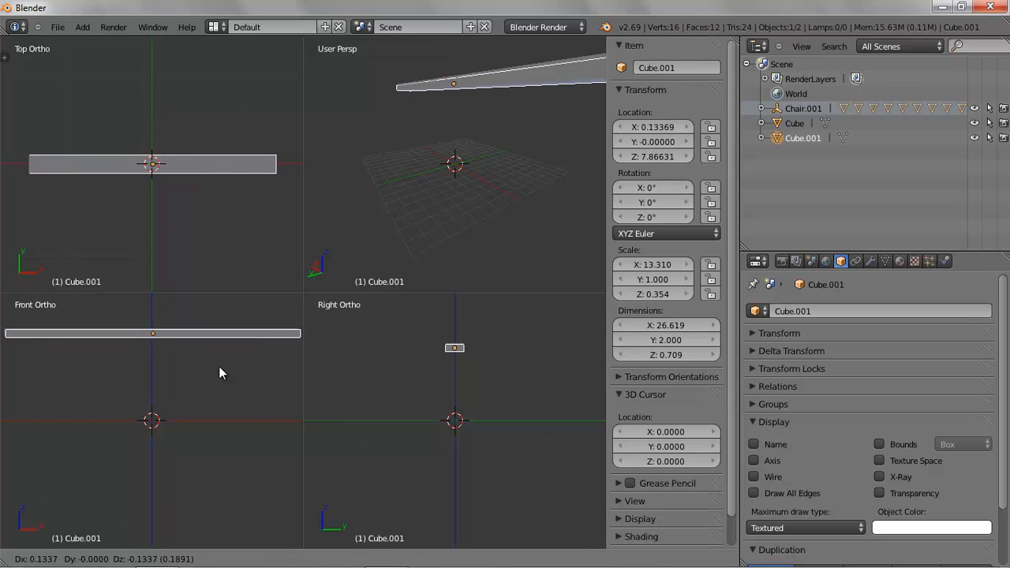
{"action": "left_click", "coordinate": [219, 375]}
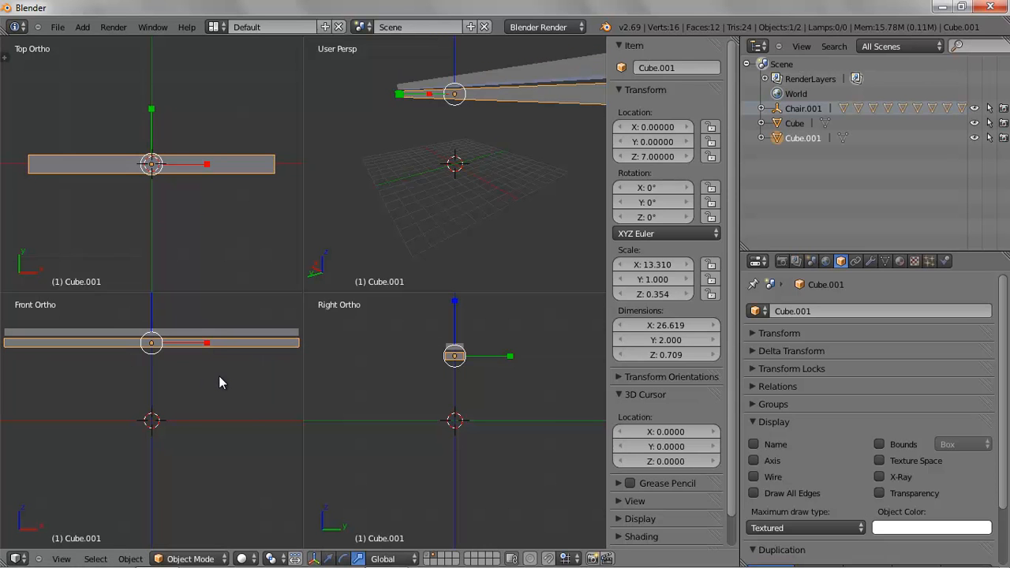
{"action": "key", "text": "s"}
{"action": "key", "text": "x"}
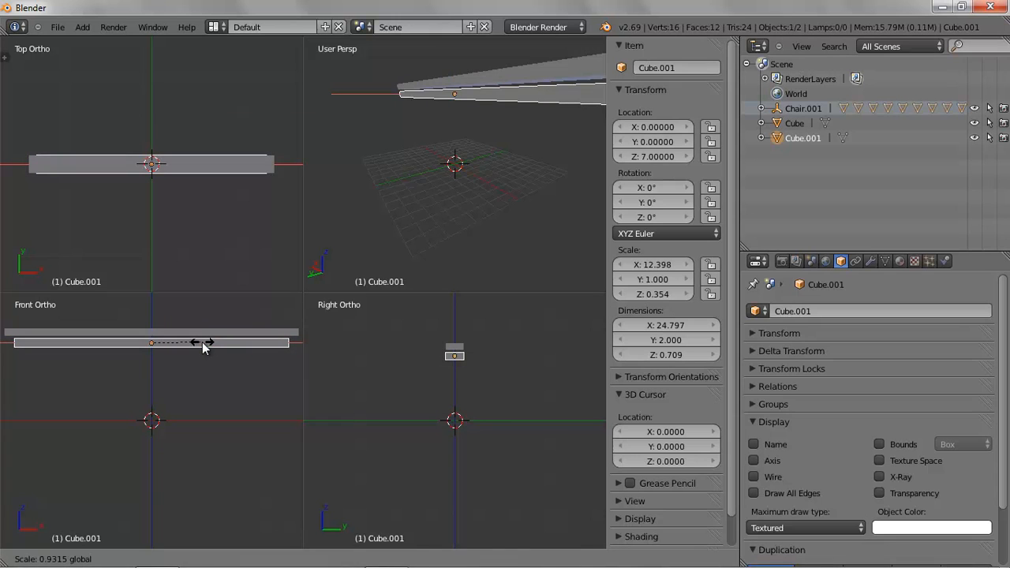
{"action": "left_click", "coordinate": [202, 348]}
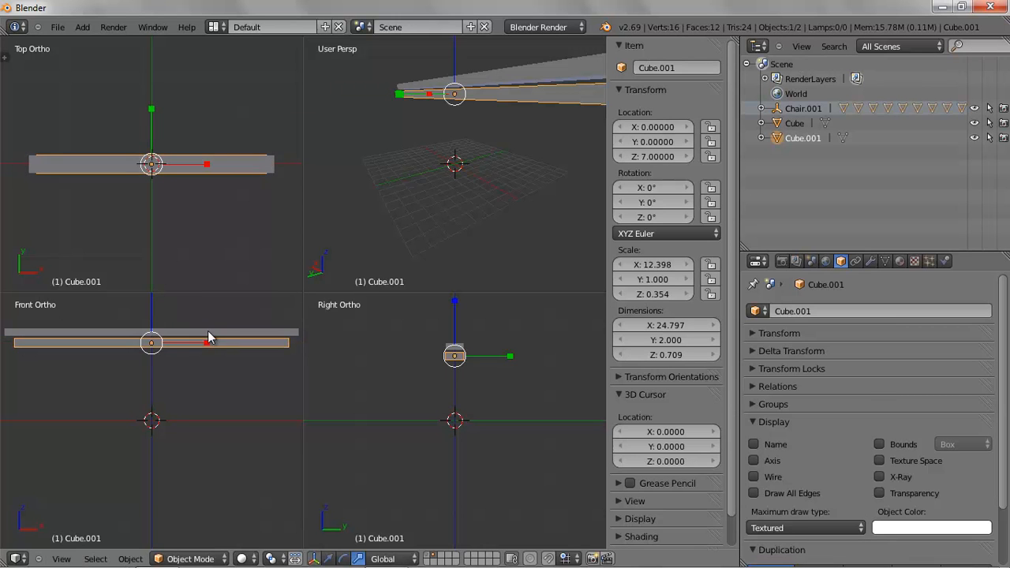
Scale the lower slab to about 1.58 units in Z and 1.02 in Y, using wireframe display.
{"action": "scroll", "coordinate": [157, 314], "scroll_direction": "down", "scroll_amount": 2}
{"action": "key", "text": "s"}
{"action": "key", "text": "z"}
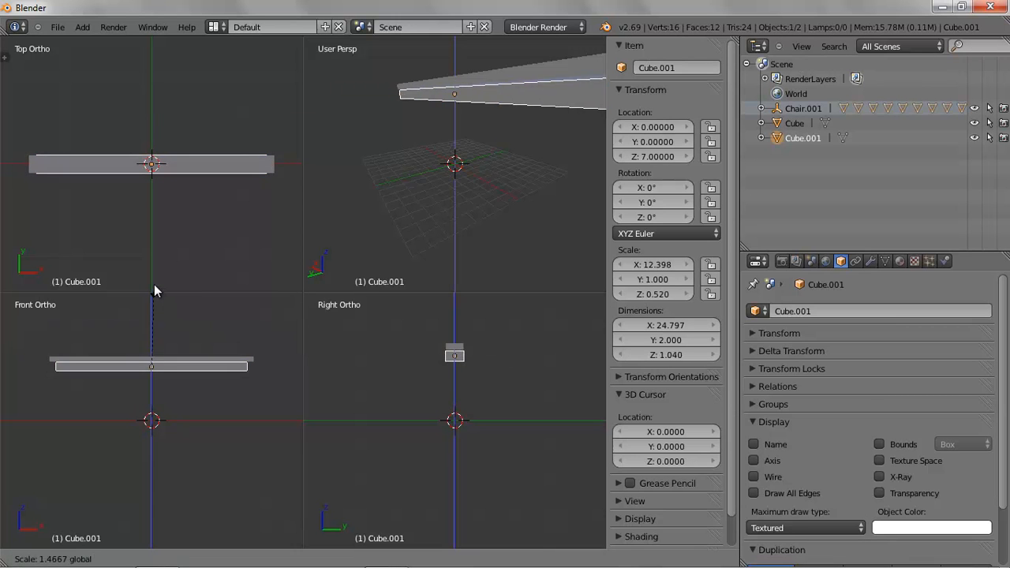
{"action": "left_click", "coordinate": [149, 243]}
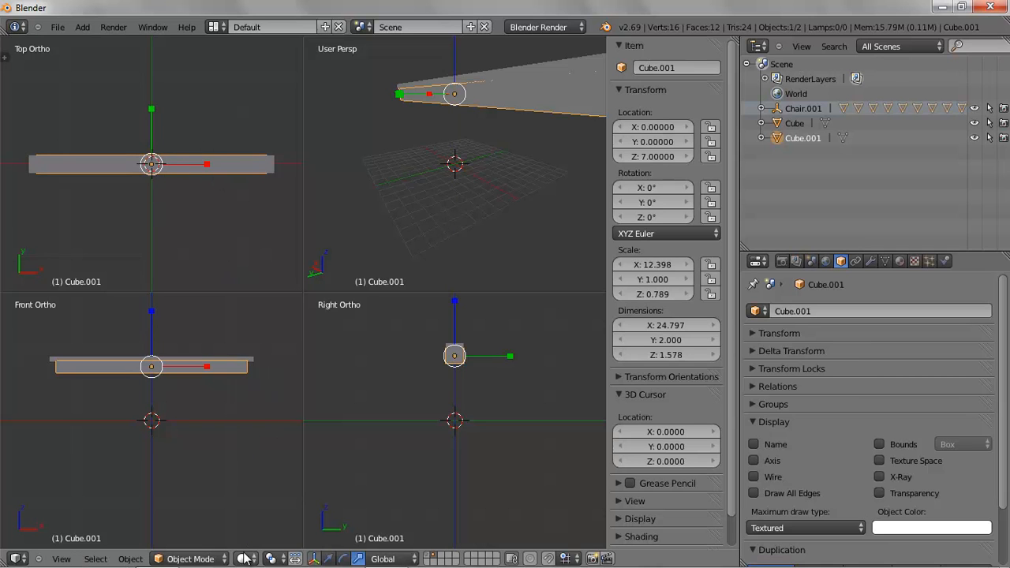
{"action": "key", "text": "z"}
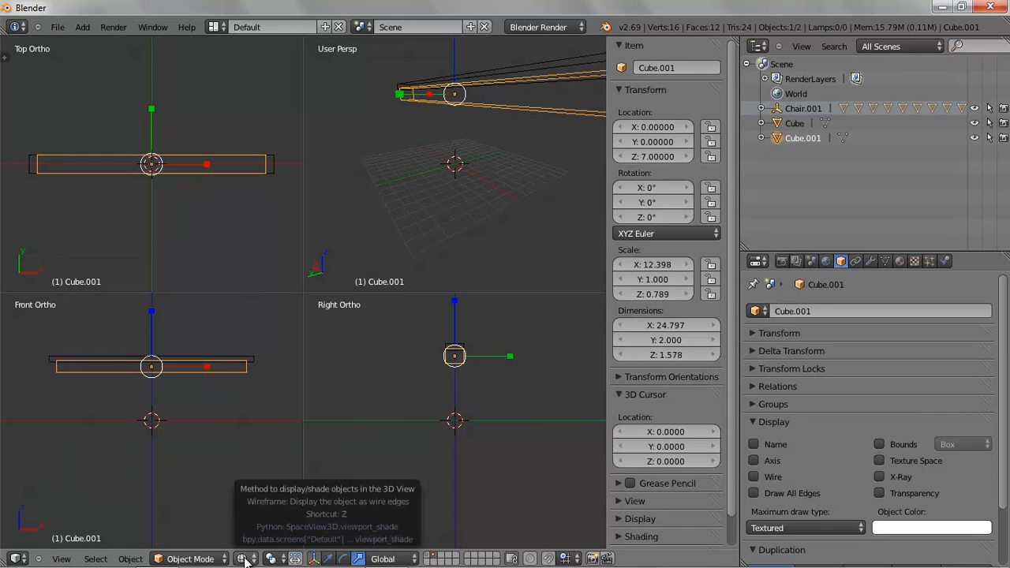
{"action": "key", "text": "s"}
{"action": "key", "text": "y"}
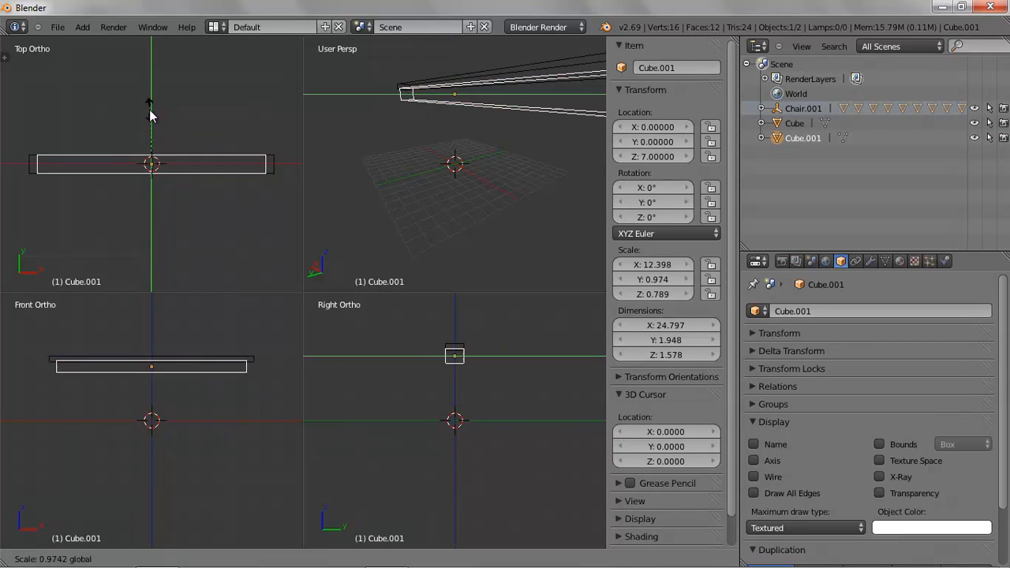
{"action": "left_click", "coordinate": [129, 161]}
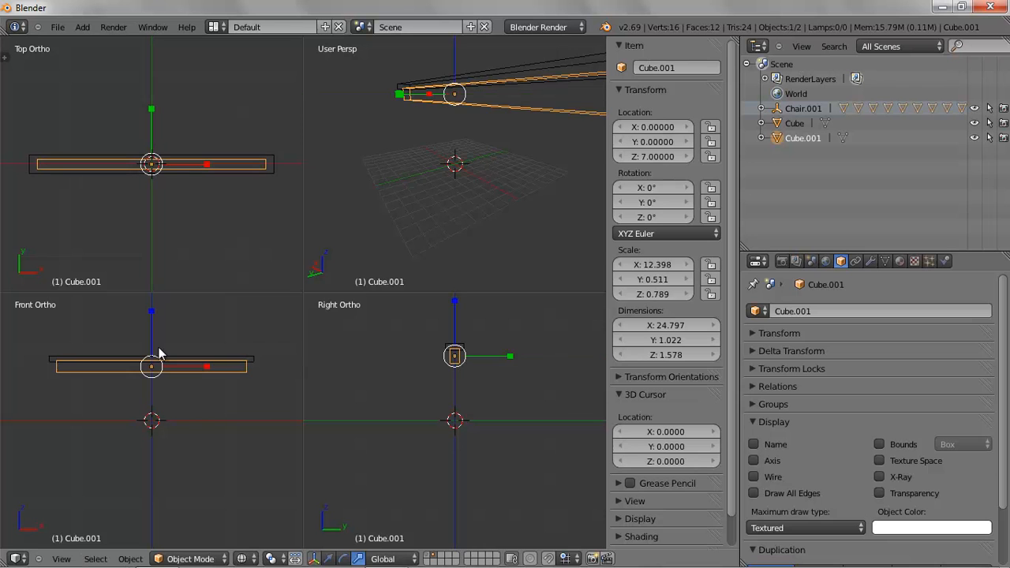
{"action": "middle_click_drag", "start_coordinate": [452, 195], "coordinate": [292, 196]}
{"action": "middle_click_drag", "start_coordinate": [417, 218], "coordinate": [483, 215]}
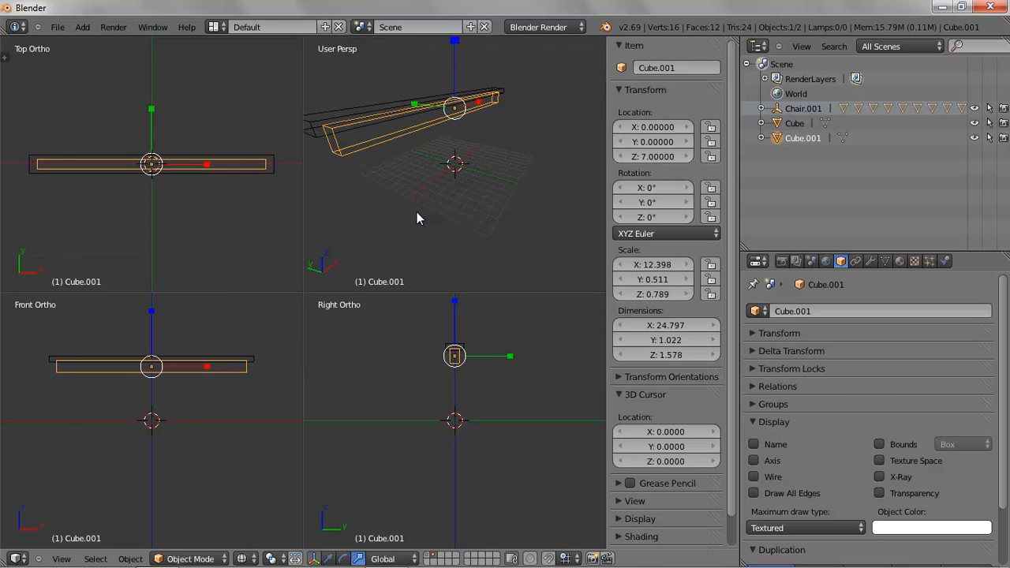
{"action": "key", "text": "KP_5"}
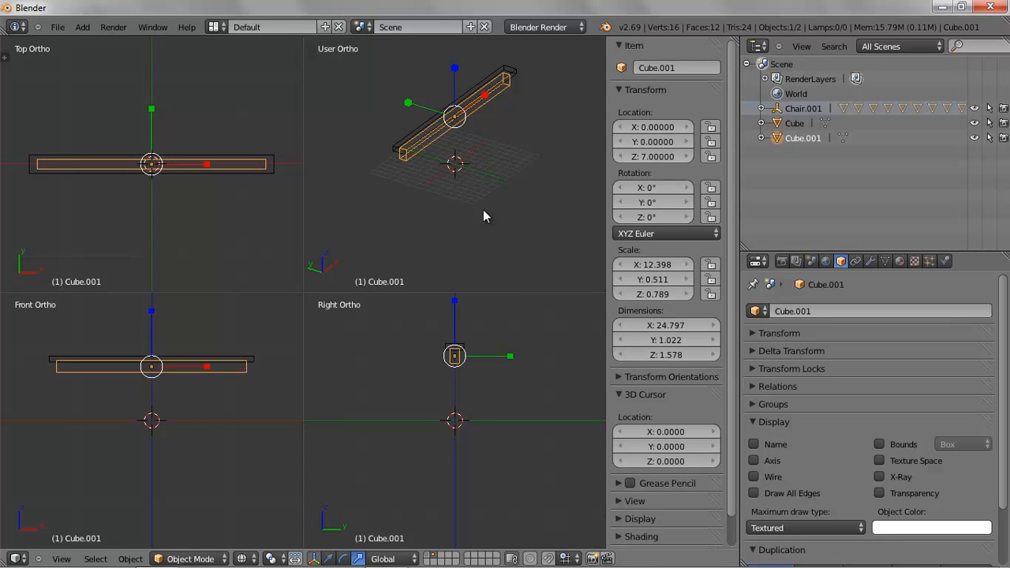
{"action": "key", "text": "KP_5"}
{"action": "middle_click_drag", "start_coordinate": [417, 197], "coordinate": [396, 225]}
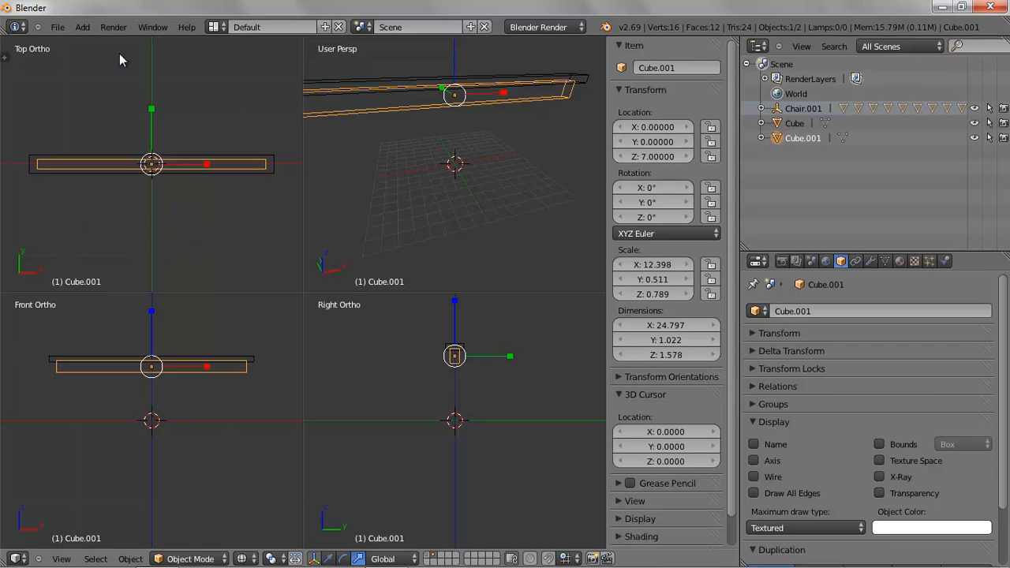
Add a new cube and move it along X to -12, under the slab's end.
{"action": "left_click", "coordinate": [82, 27]}
{"action": "mouse_move", "coordinate": [92, 44]}
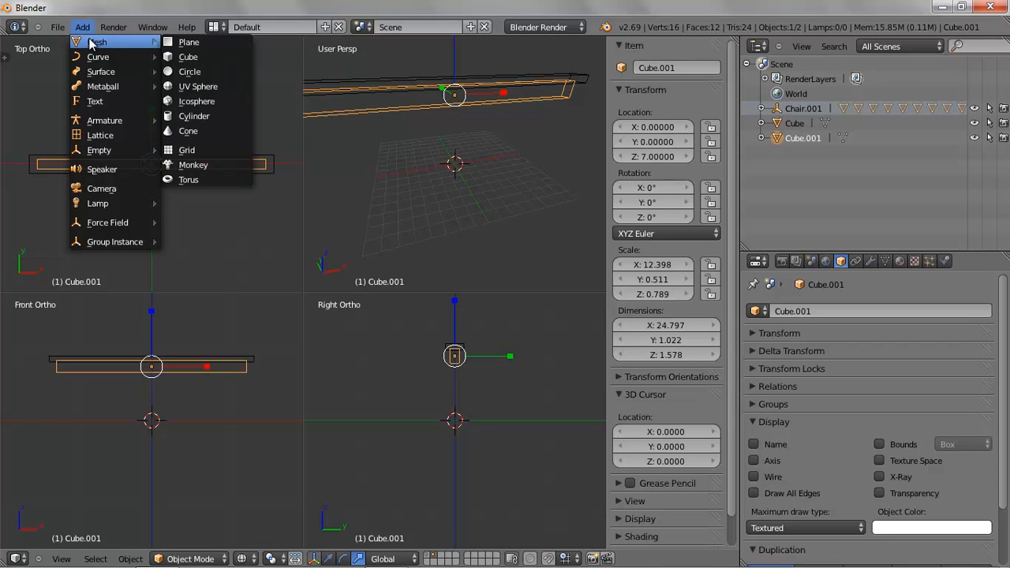
{"action": "left_click", "coordinate": [189, 56]}
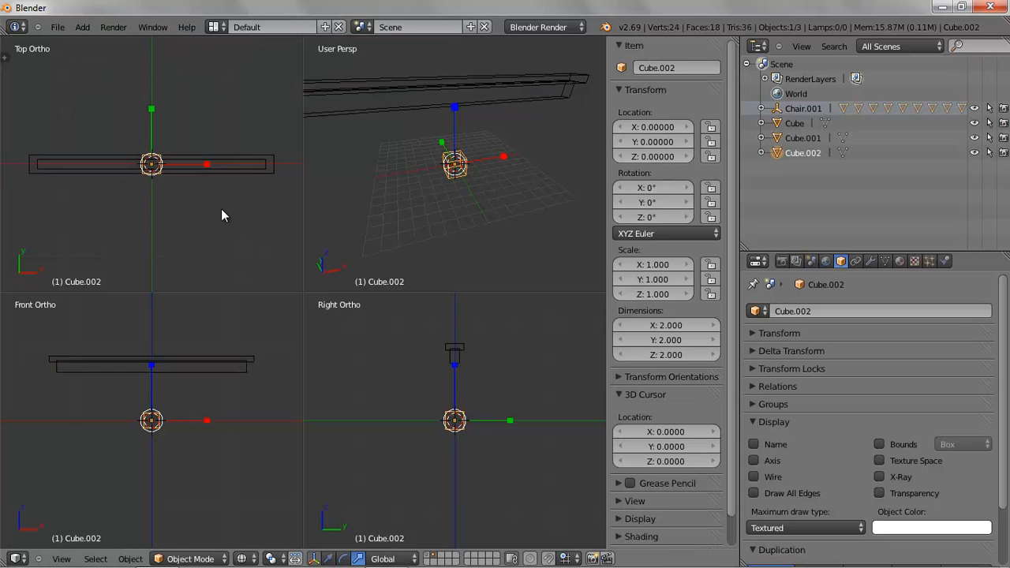
{"action": "key", "text": "g"}
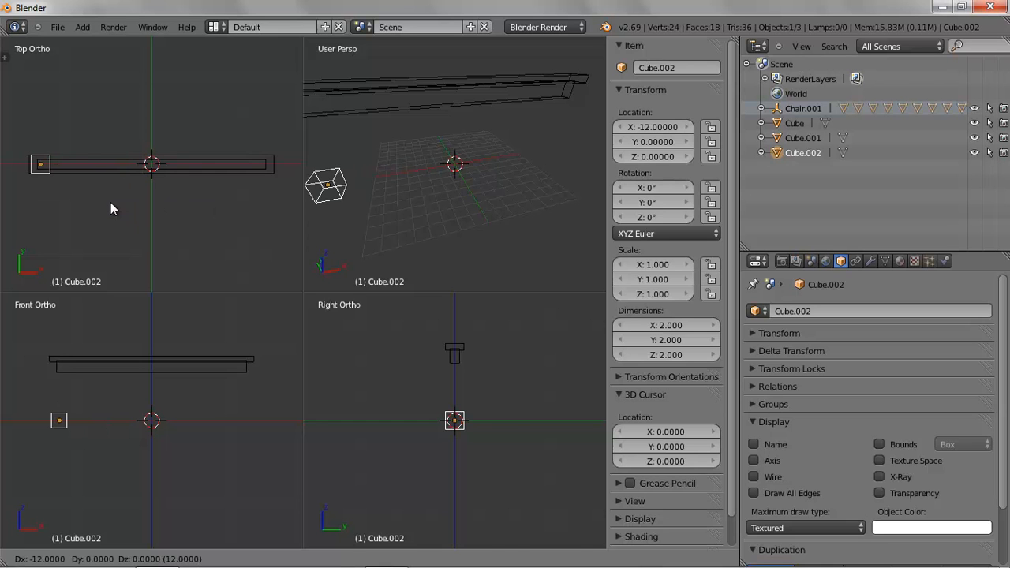
{"action": "left_click", "coordinate": [111, 202]}
Stretch the new cube to about 7.97 units in Z and raise it to Z 4 as a leg.
{"action": "left_click_drag", "start_coordinate": [59, 363], "coordinate": [60, 190]}
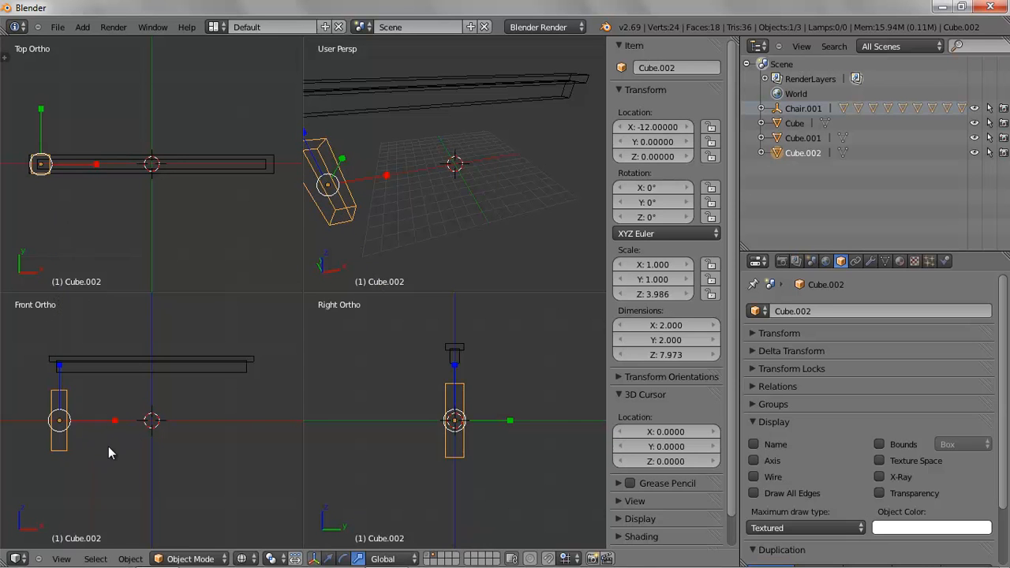
{"action": "key", "text": "g"}
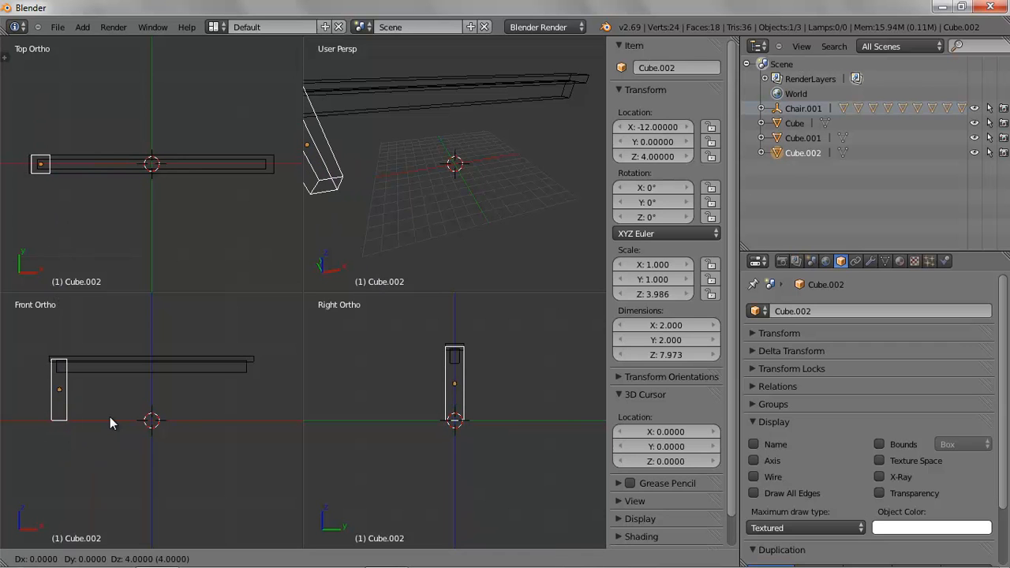
{"action": "left_click", "coordinate": [109, 416]}
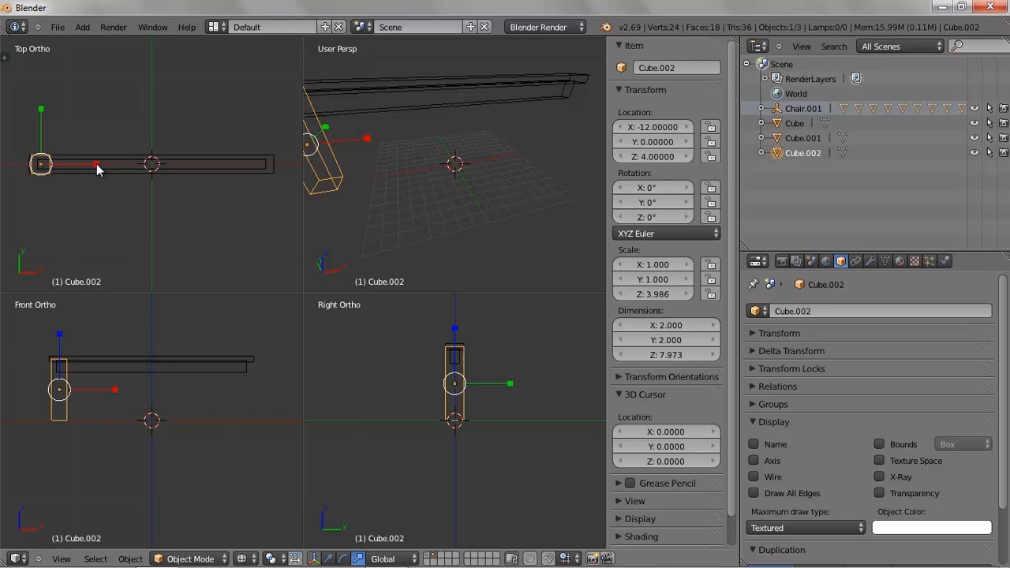
Thin the leg under the slab's end to about 1.36 units in X and 1.49 in Y.
{"action": "left_click_drag", "start_coordinate": [96, 163], "coordinate": [71, 165]}
{"action": "left_click_drag", "start_coordinate": [39, 111], "coordinate": [40, 123]}
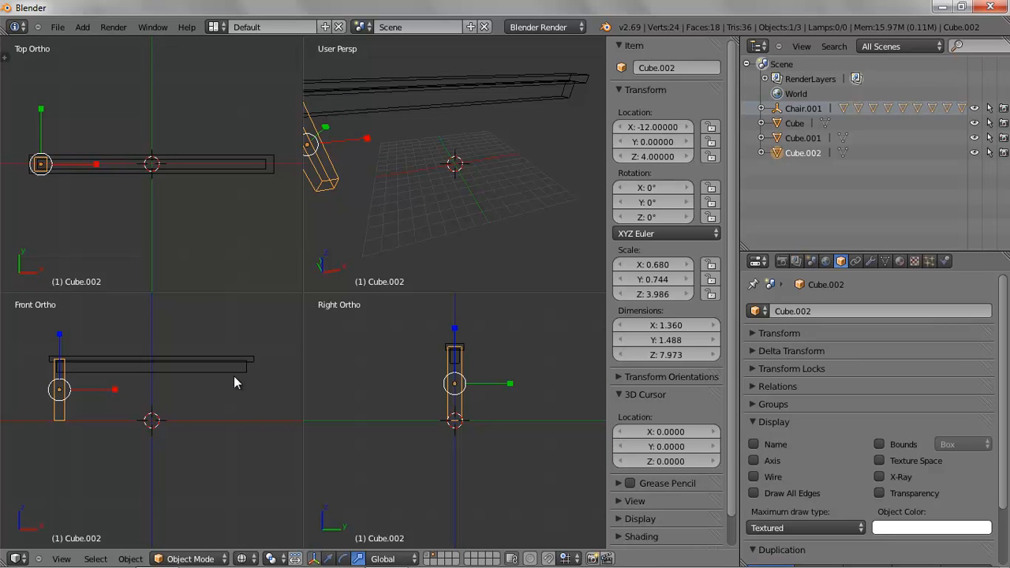
{"action": "key", "text": "shift+d"}
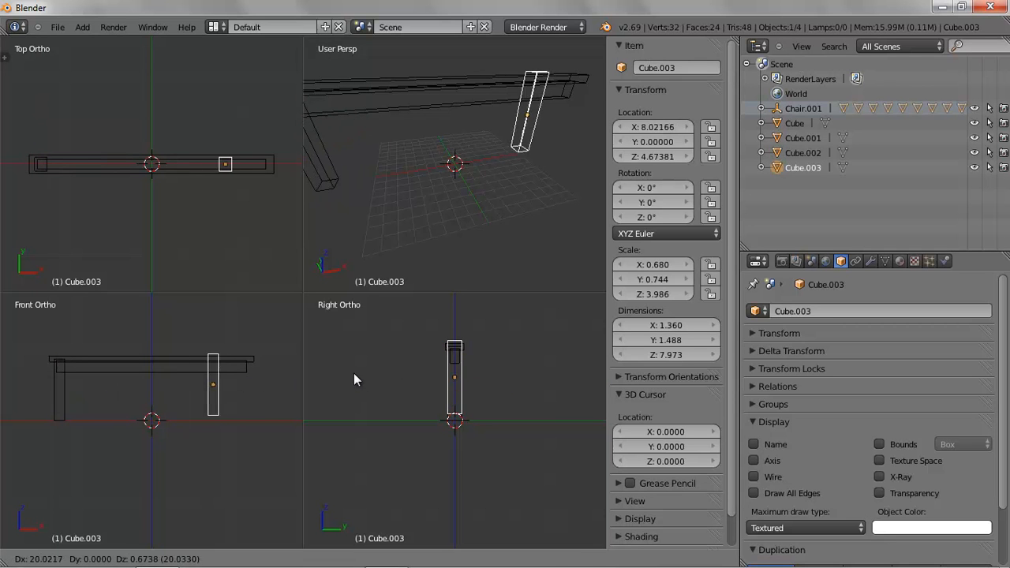
{"action": "left_click", "coordinate": [359, 375]}
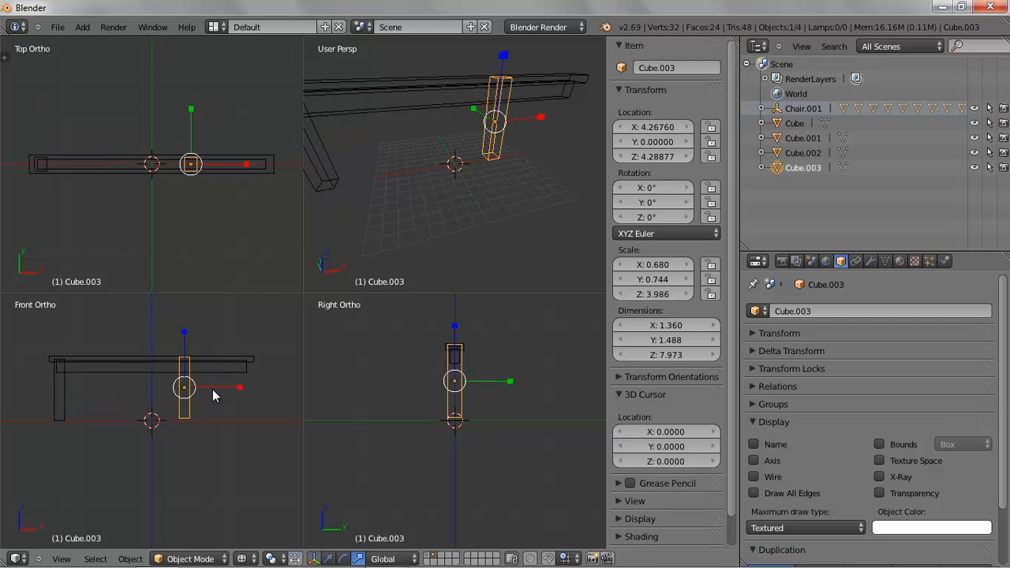
{"action": "key", "text": "g"}
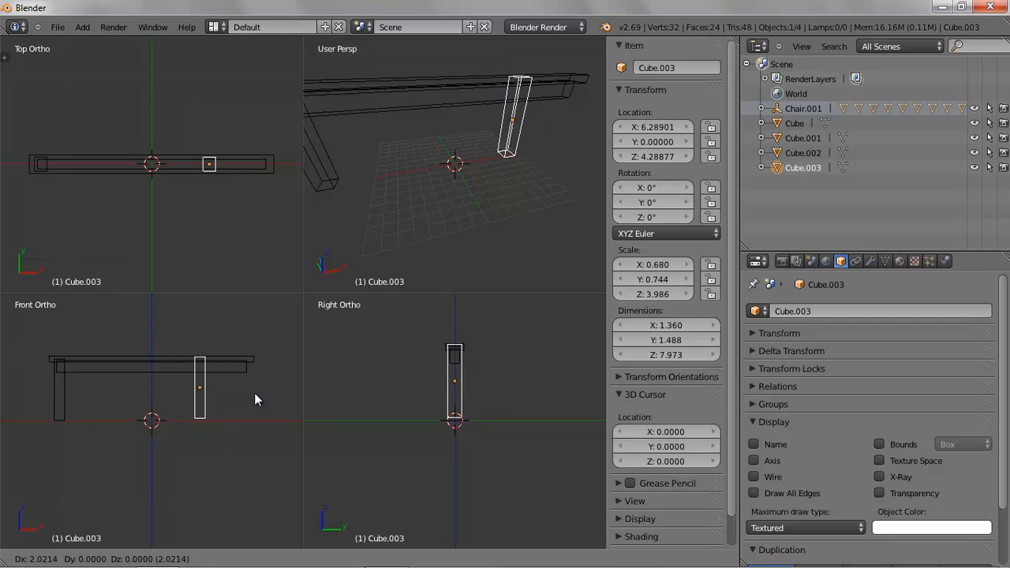
{"action": "left_click", "coordinate": [296, 394]}
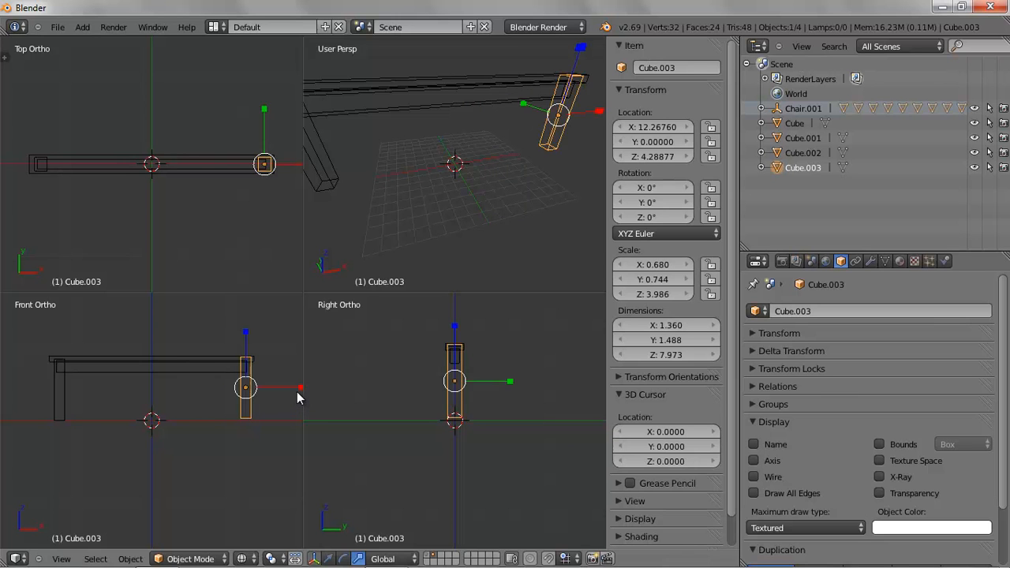
{"action": "key", "text": "ctrl+z"}
{"action": "key", "text": "ctrl+z"}
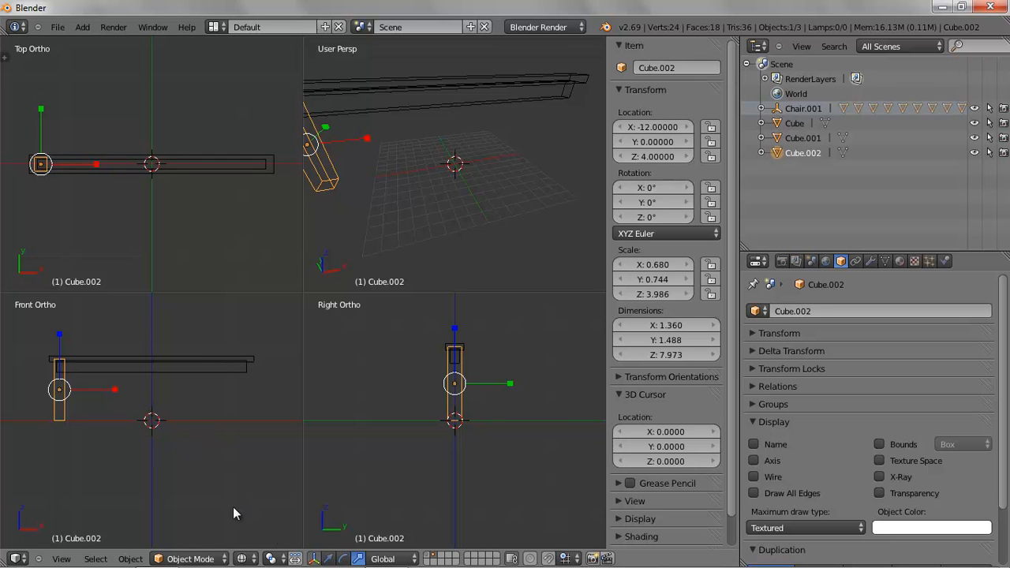
Duplicate the leg and move the copy along X only, to about 12.16 under the slab's opposite end.
{"action": "left_click", "coordinate": [328, 559]}
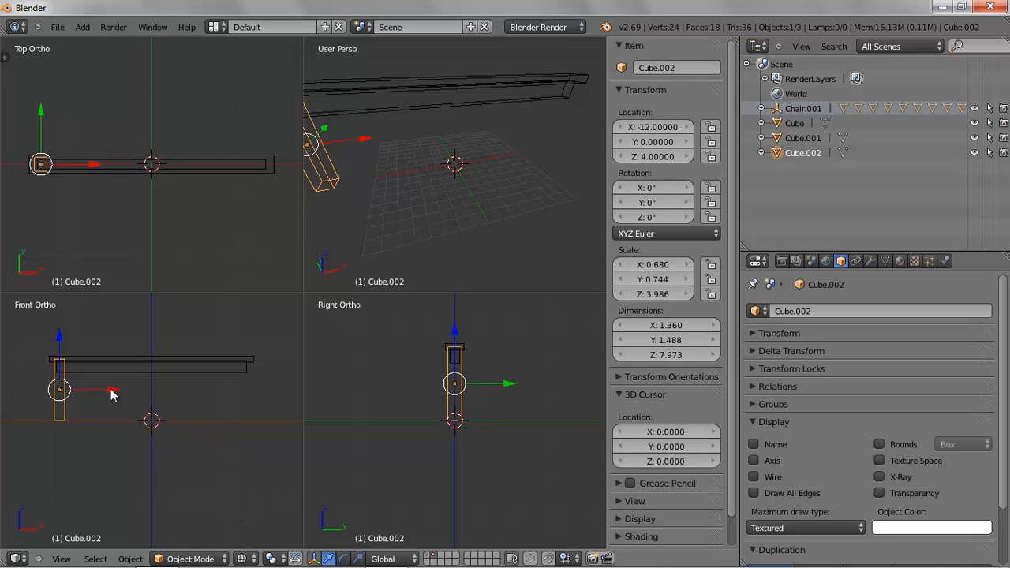
{"action": "left_click_drag", "start_coordinate": [111, 391], "coordinate": [159, 391]}
{"action": "key", "text": "ctrl+z"}
{"action": "key", "text": "shift+d"}
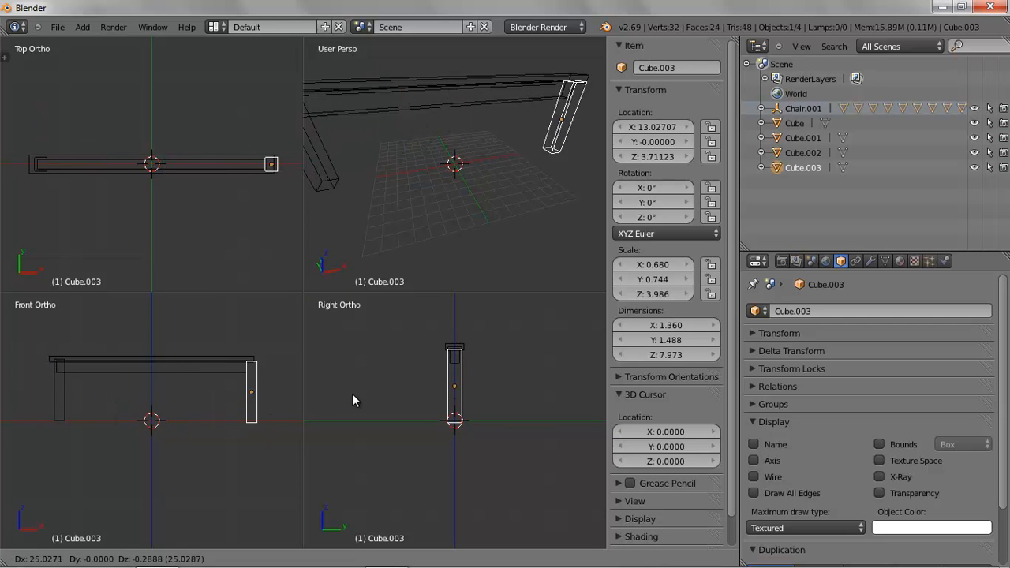
{"action": "key", "text": "Escape"}
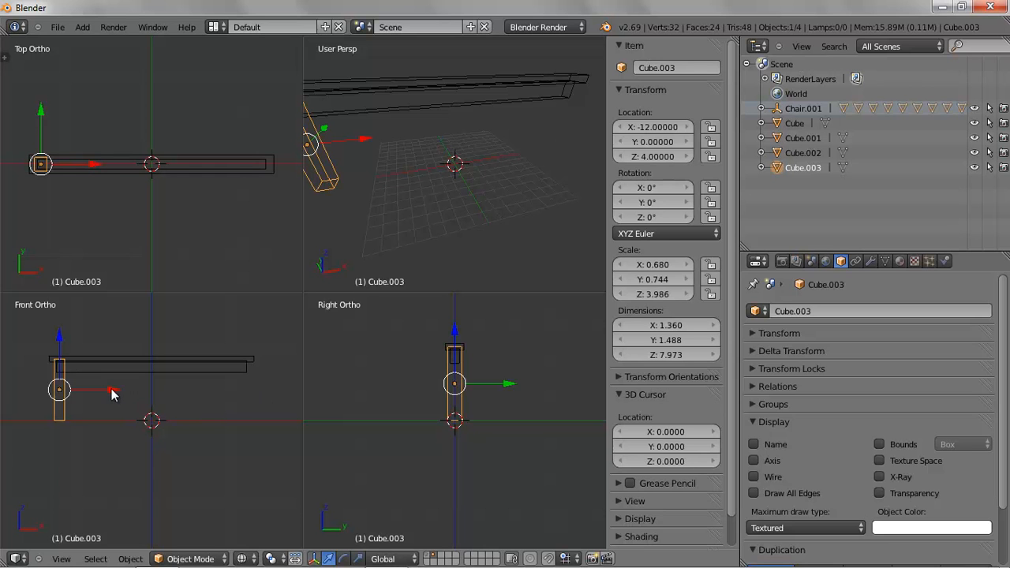
{"action": "left_click_drag", "start_coordinate": [113, 393], "coordinate": [298, 386]}
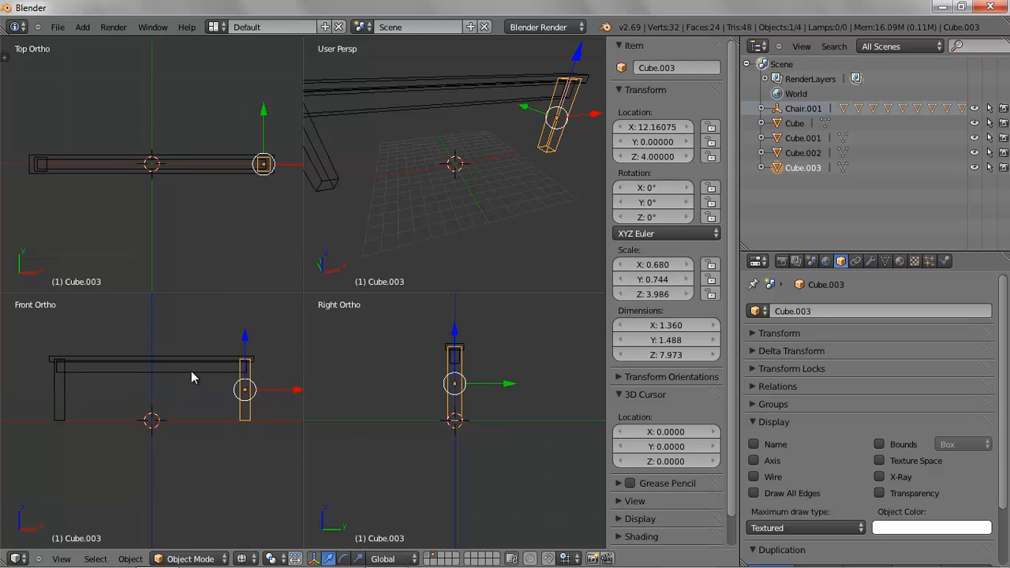
Duplicate the rail beneath the slab, lower the copy to Z 3 between the legs, and check the frame in solid display.
{"action": "right_click", "coordinate": [192, 371]}
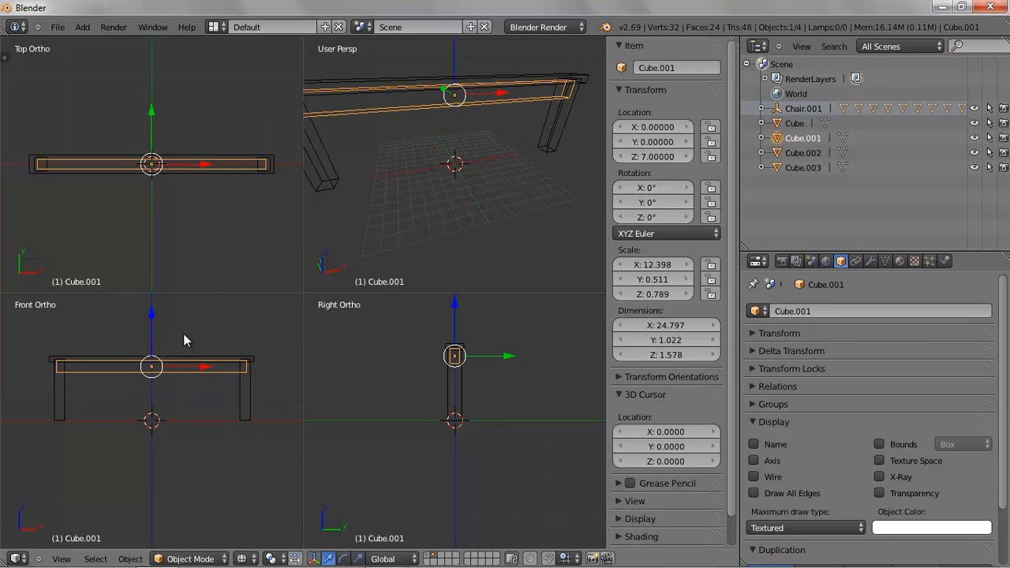
{"action": "key", "text": "shift+d"}
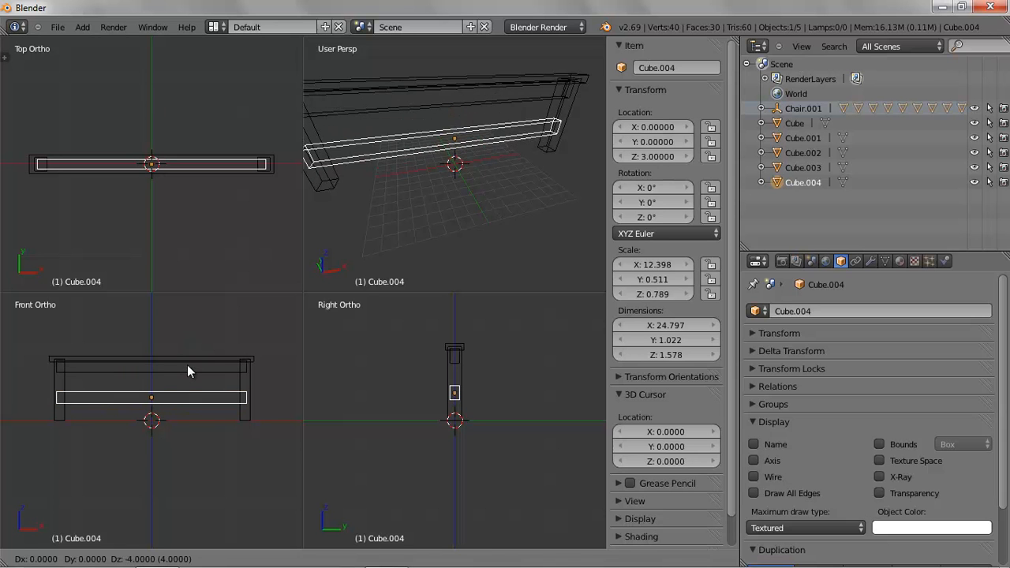
{"action": "left_click", "coordinate": [187, 364]}
{"action": "middle_click_drag", "start_coordinate": [441, 236], "coordinate": [513, 193]}
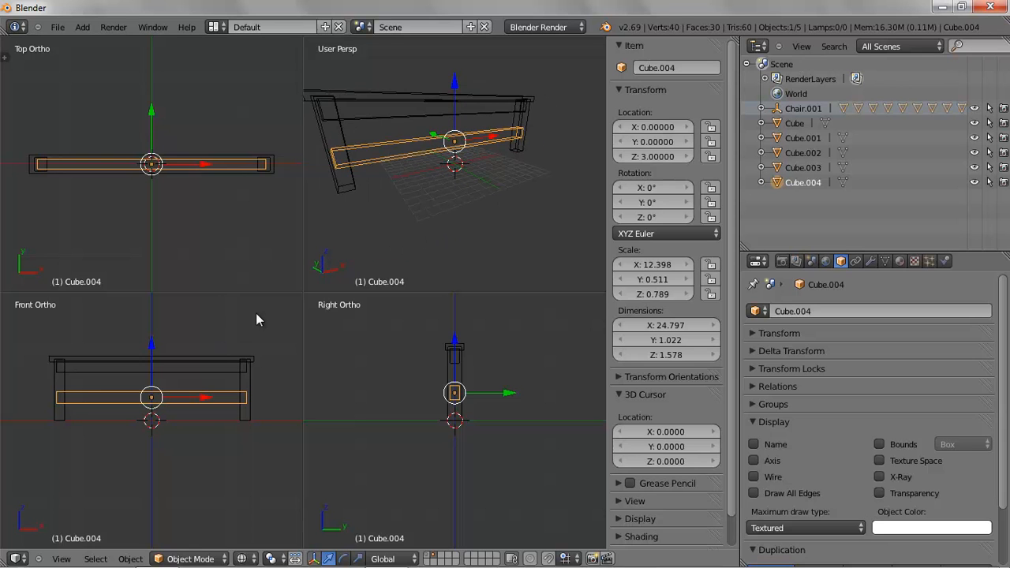
{"action": "key", "text": "z"}
{"action": "mouse_move", "coordinate": [439, 210]}
{"action": "middle_mouse_down"}
{"action": "mouse_move", "coordinate": [460, 202]}
{"action": "mouse_move", "coordinate": [414, 176]}
{"action": "mouse_move", "coordinate": [426, 199]}
{"action": "middle_mouse_up"}
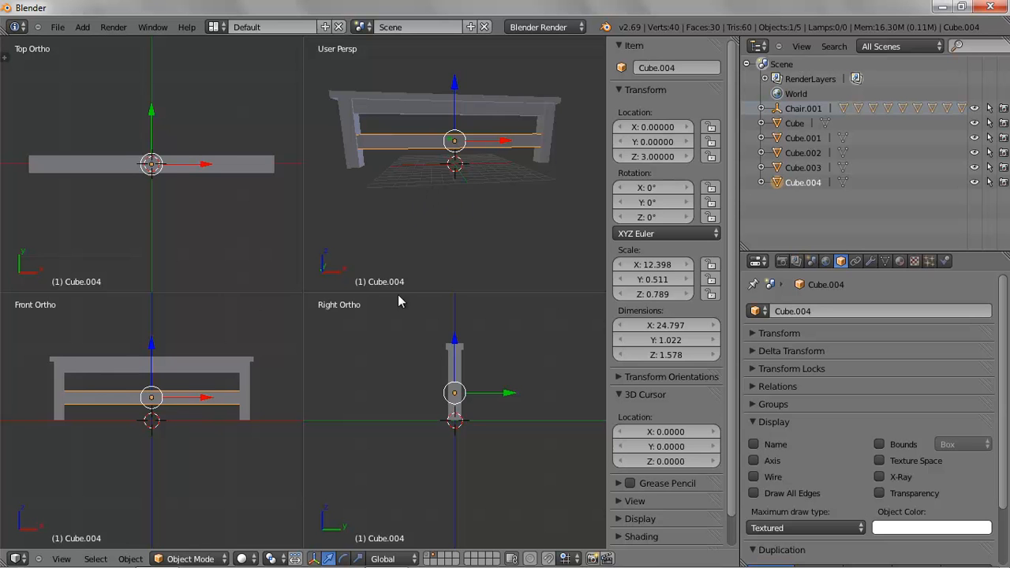
Return to wireframe display, add a new cube and scale it to about 1.0 unit in X and 0.58 in Y.
{"action": "key", "text": "z"}
{"action": "scroll", "coordinate": [102, 201], "scroll_direction": "up", "scroll_amount": 3}
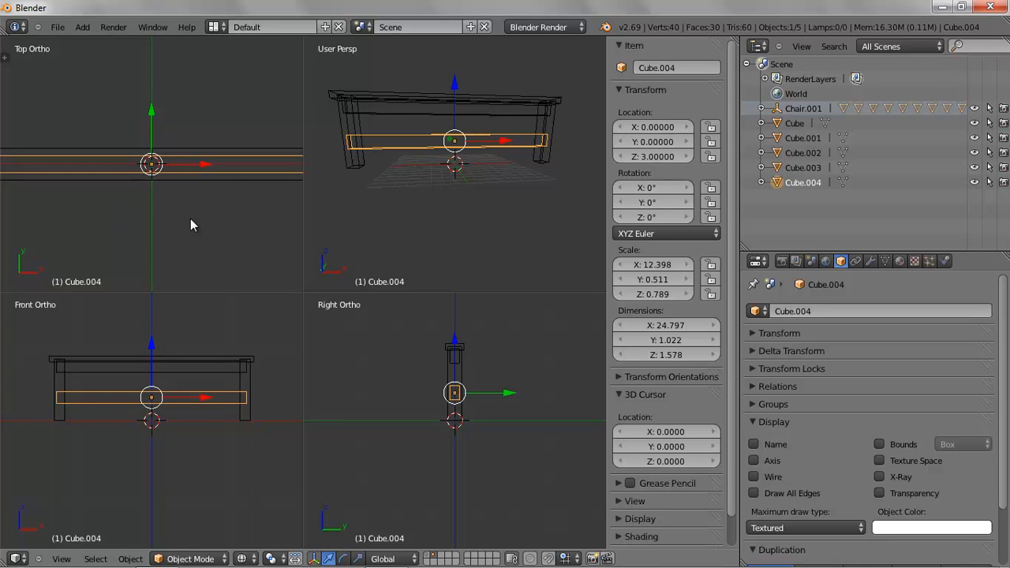
{"action": "middle_click_drag", "start_coordinate": [190, 214], "coordinate": [206, 213]}
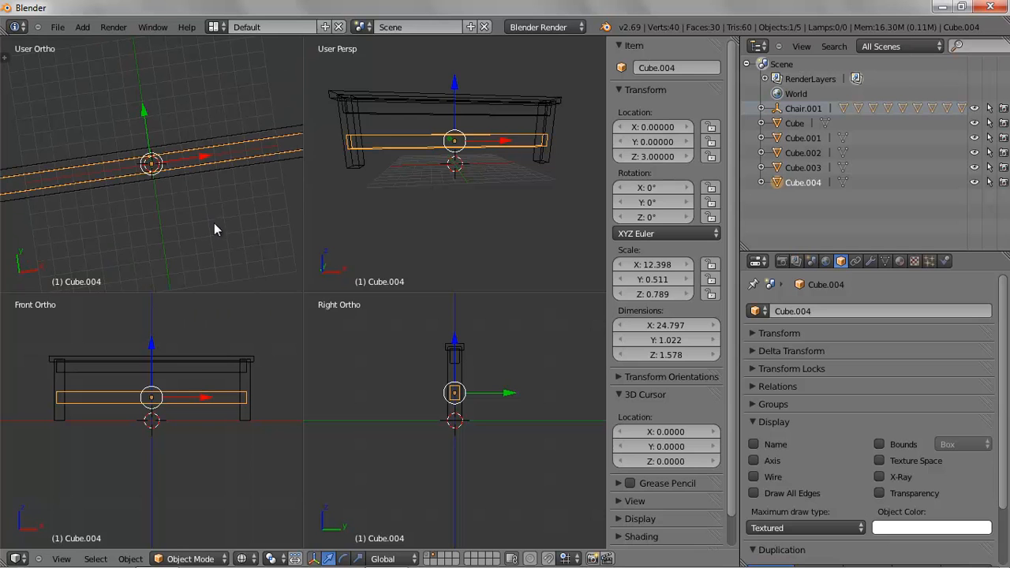
{"action": "key", "text": "KP_7"}
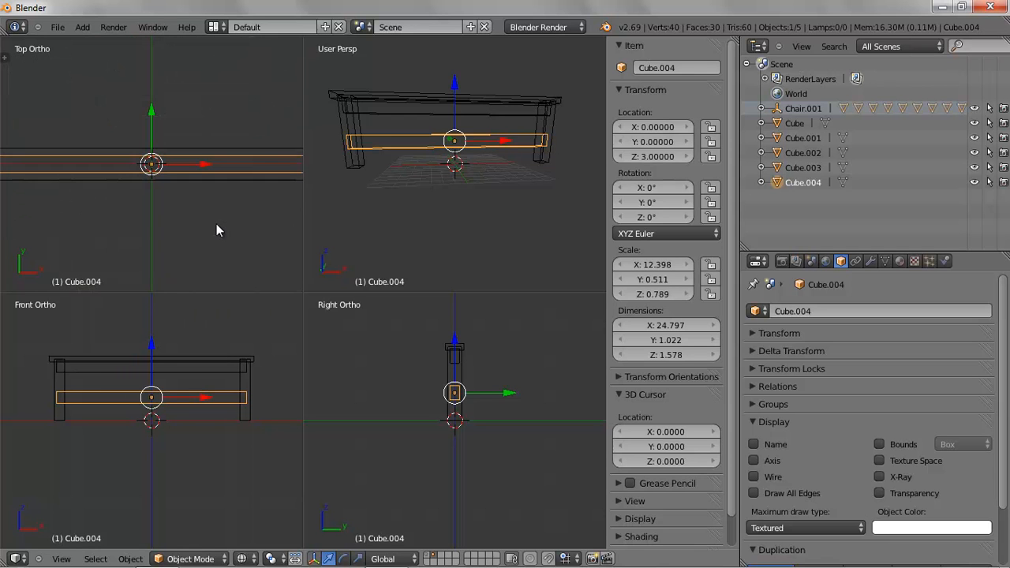
{"action": "middle_click_drag", "start_coordinate": [188, 219], "coordinate": [300, 197], "text": "shift"}
{"action": "left_click", "coordinate": [82, 27]}
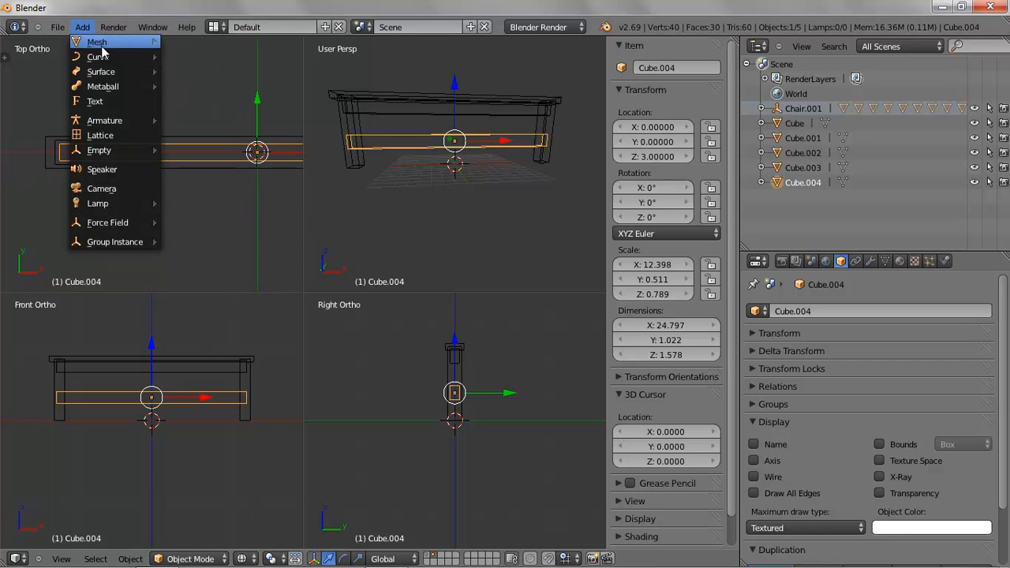
{"action": "mouse_move", "coordinate": [101, 44]}
{"action": "left_click", "coordinate": [197, 57]}
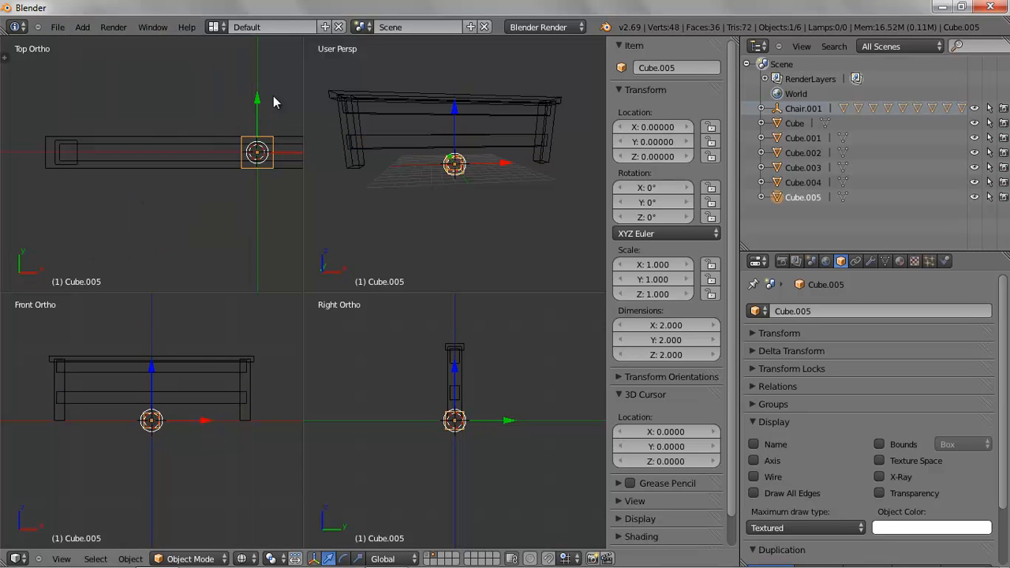
{"action": "left_click", "coordinate": [359, 559]}
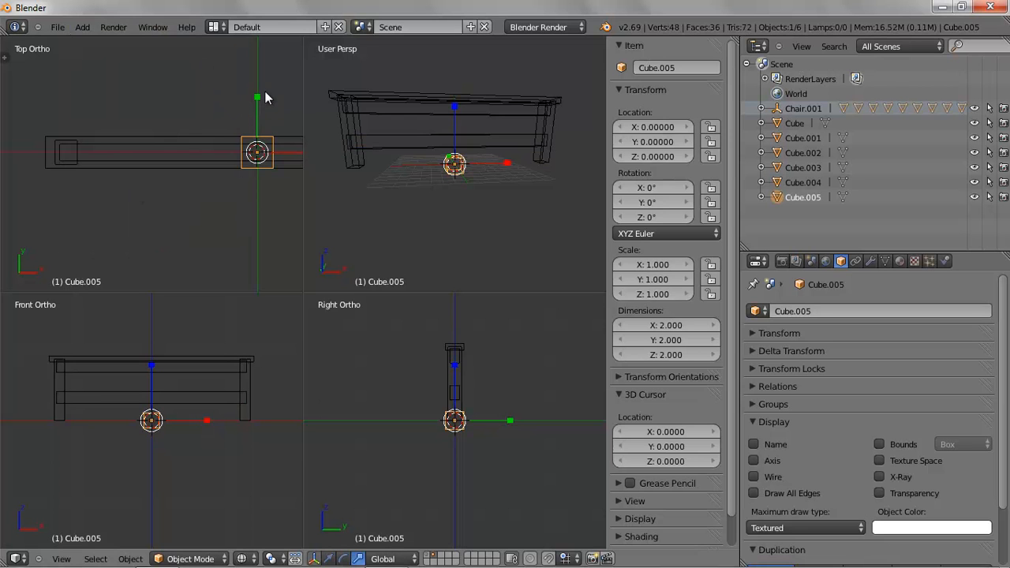
{"action": "left_click_drag", "start_coordinate": [258, 97], "coordinate": [249, 163]}
{"action": "scroll", "coordinate": [256, 247], "scroll_direction": "down", "scroll_amount": 3}
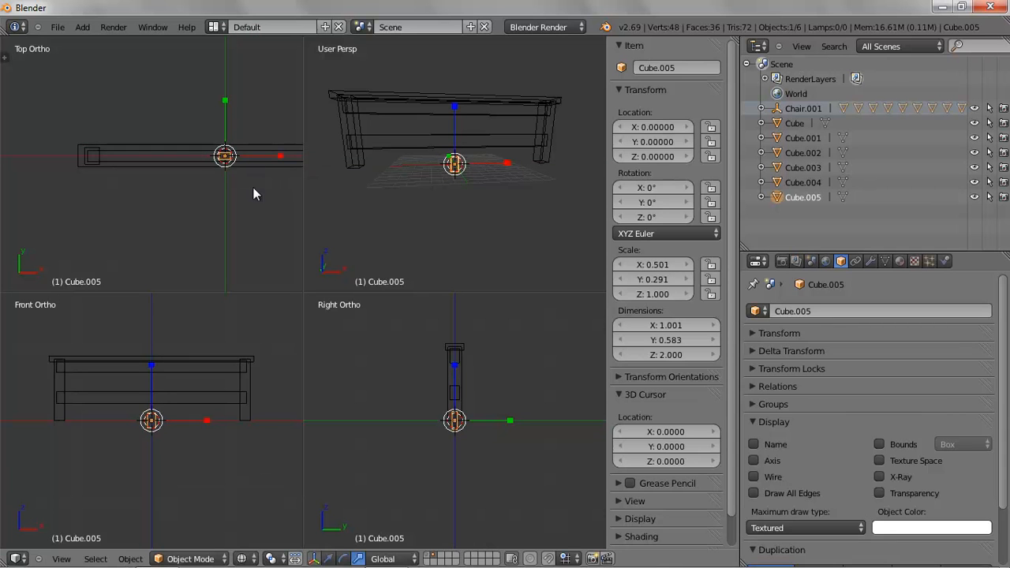
Move the small cube along X to -10 near the first leg and stretch it to about 5.32 units in Z.
{"action": "key", "text": "g"}
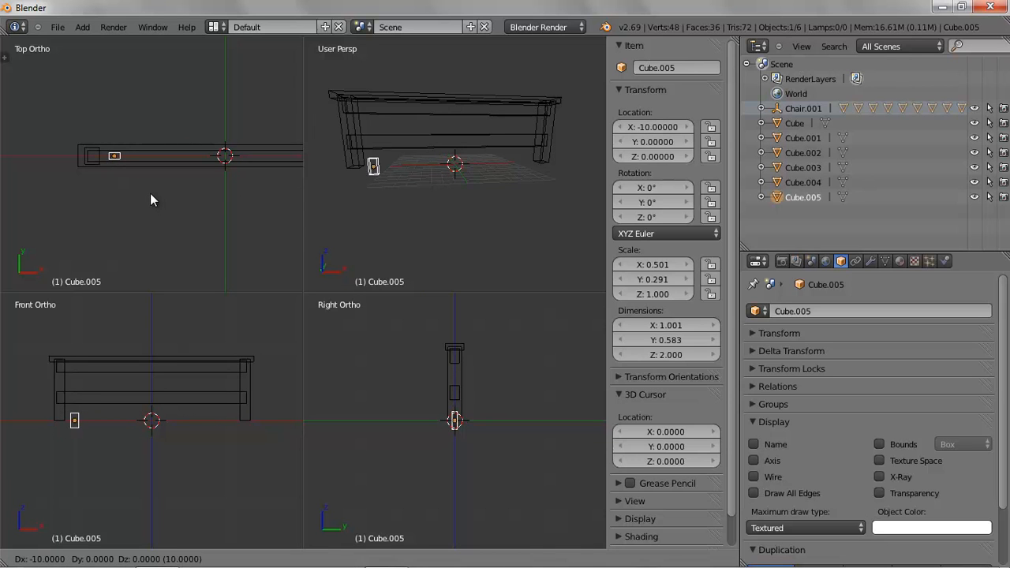
{"action": "left_click", "coordinate": [150, 192]}
{"action": "key", "text": "s"}
{"action": "key", "text": "z"}
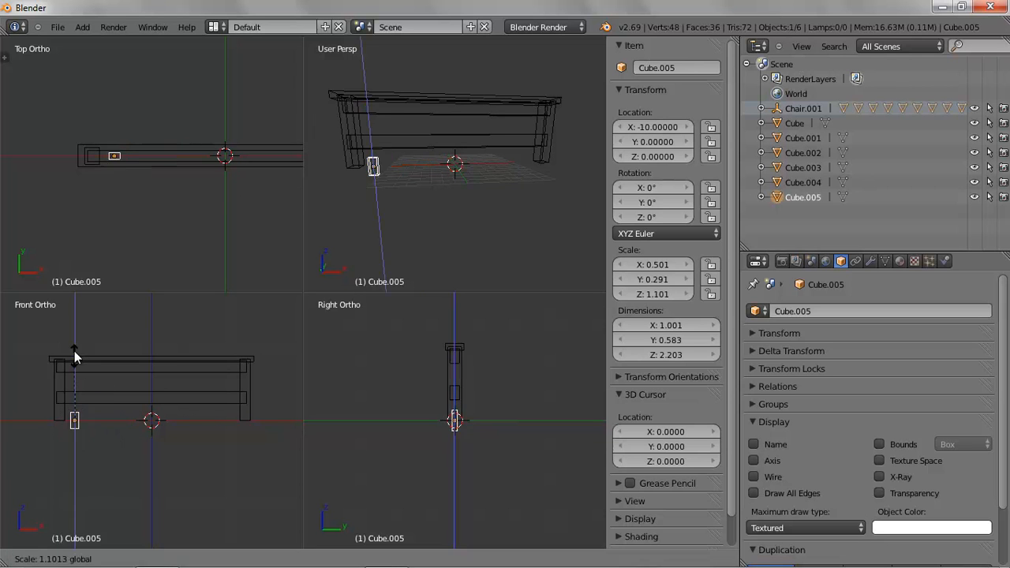
{"action": "left_click", "coordinate": [82, 278]}
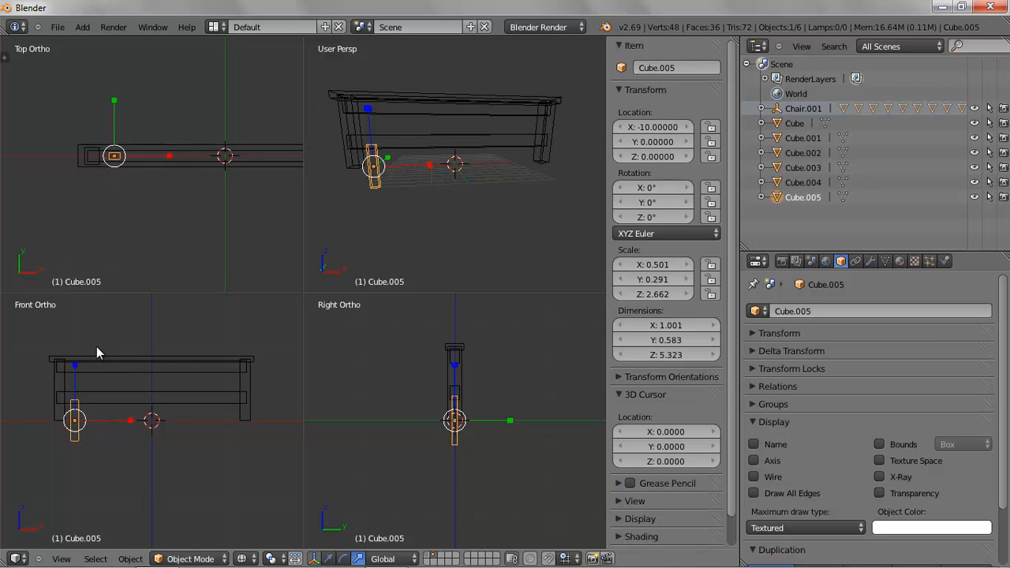
Raise the slat to Z 5 between the two rails and shorten it to about 4.9 units in Z.
{"action": "key", "text": "g"}
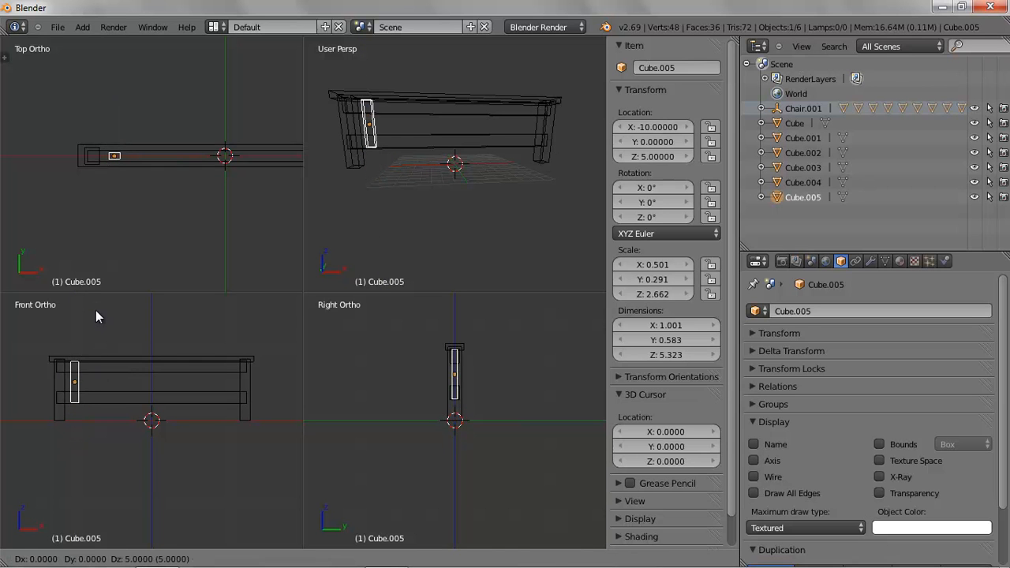
{"action": "left_click", "coordinate": [96, 312]}
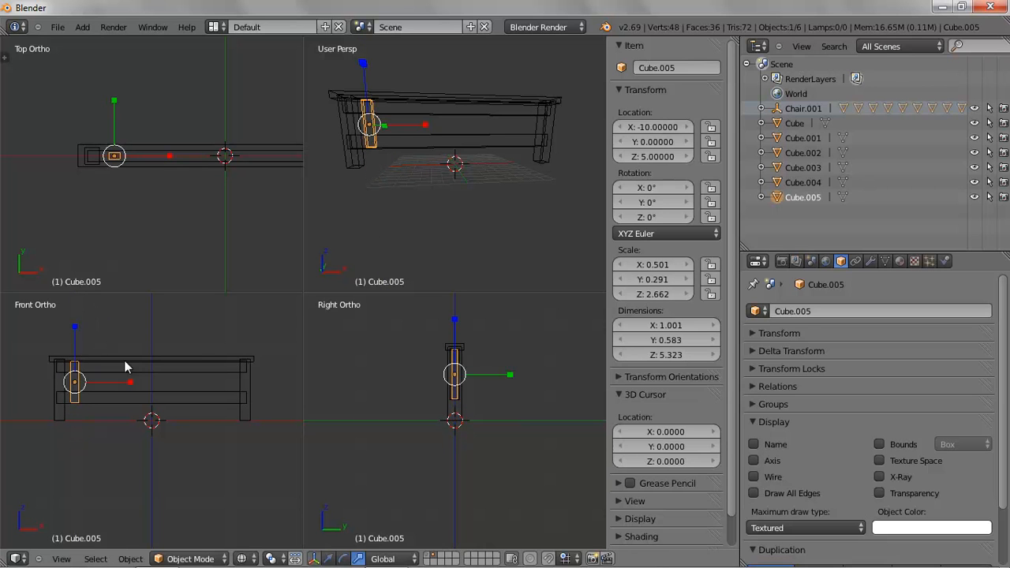
{"action": "key", "text": "s"}
{"action": "key", "text": "z"}
{"action": "left_click", "coordinate": [75, 335]}
{"action": "middle_click_drag", "start_coordinate": [441, 187], "coordinate": [441, 232]}
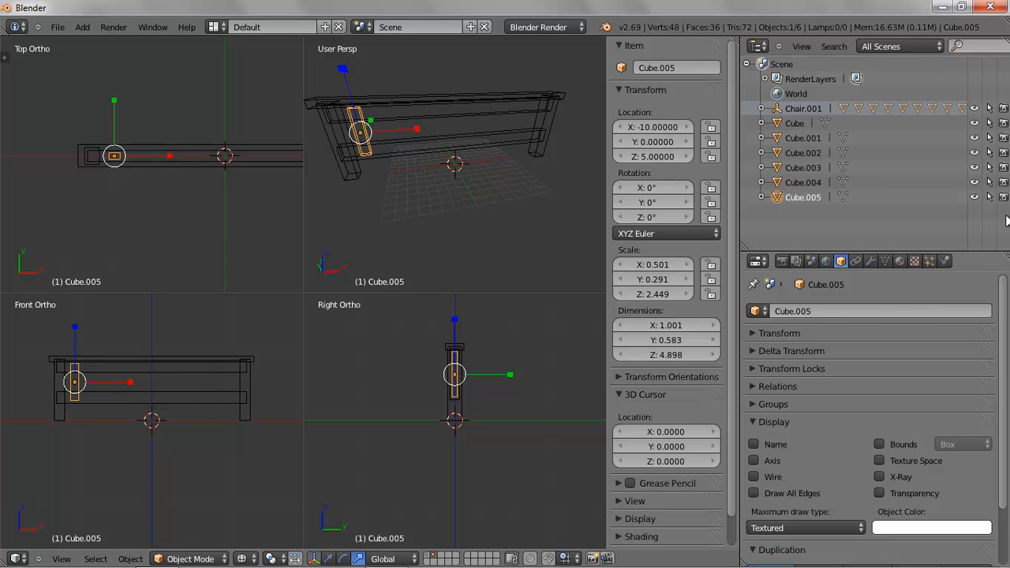
Add an Array modifier to the slat and set its fixed count to 8.
{"action": "left_click", "coordinate": [884, 261]}
{"action": "left_click", "coordinate": [870, 261]}
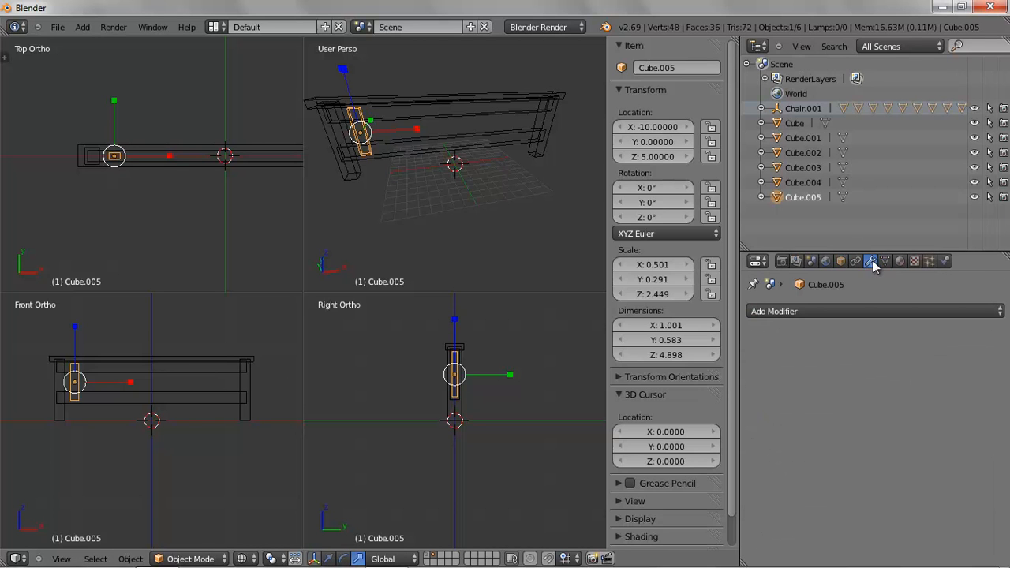
{"action": "left_click", "coordinate": [815, 310]}
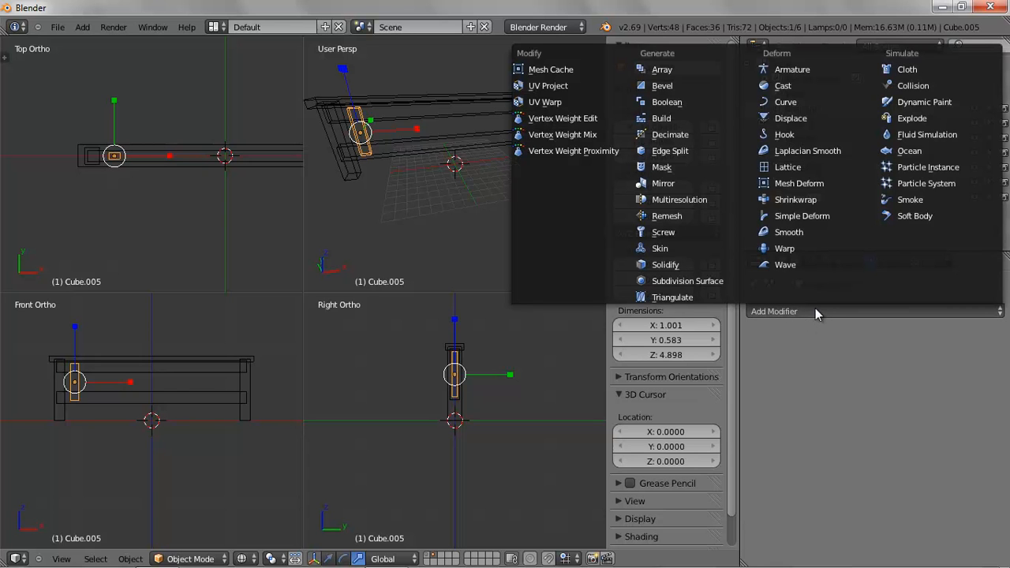
{"action": "left_click", "coordinate": [670, 72]}
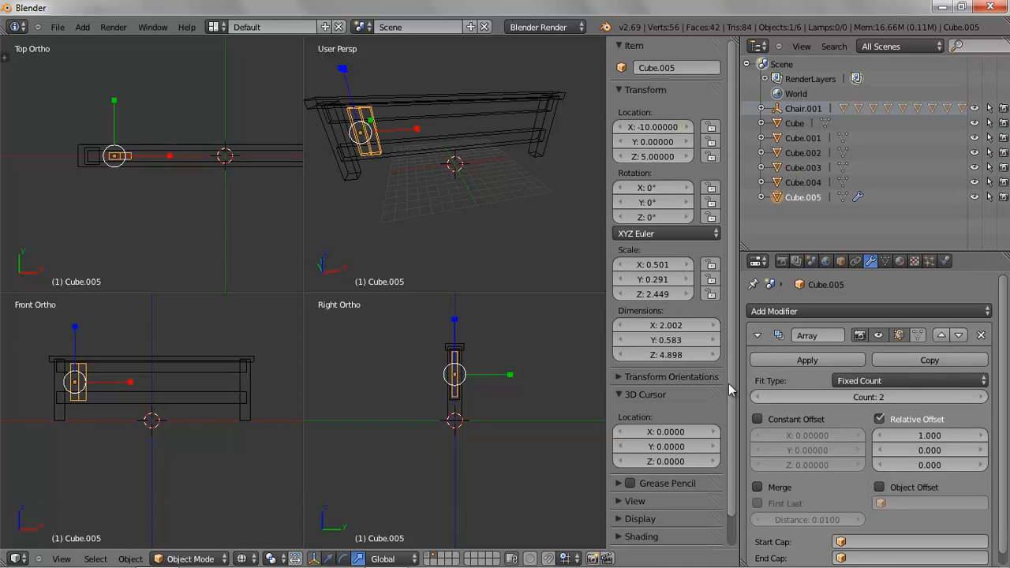
{"action": "left_click", "coordinate": [982, 396]}
{"action": "left_click", "coordinate": [982, 396]}
{"action": "left_click", "coordinate": [982, 397]}
{"action": "left_click", "coordinate": [982, 397]}
{"action": "left_click", "coordinate": [983, 397]}
{"action": "left_click", "coordinate": [983, 397]}
Set the array's relative offset in X to 1.6 to space the slats apart.
{"action": "left_click", "coordinate": [980, 437]}
{"action": "left_click", "coordinate": [980, 436]}
{"action": "left_click", "coordinate": [980, 436]}
{"action": "left_click", "coordinate": [980, 436]}
{"action": "left_click", "coordinate": [979, 436]}
{"action": "left_click", "coordinate": [980, 436]}
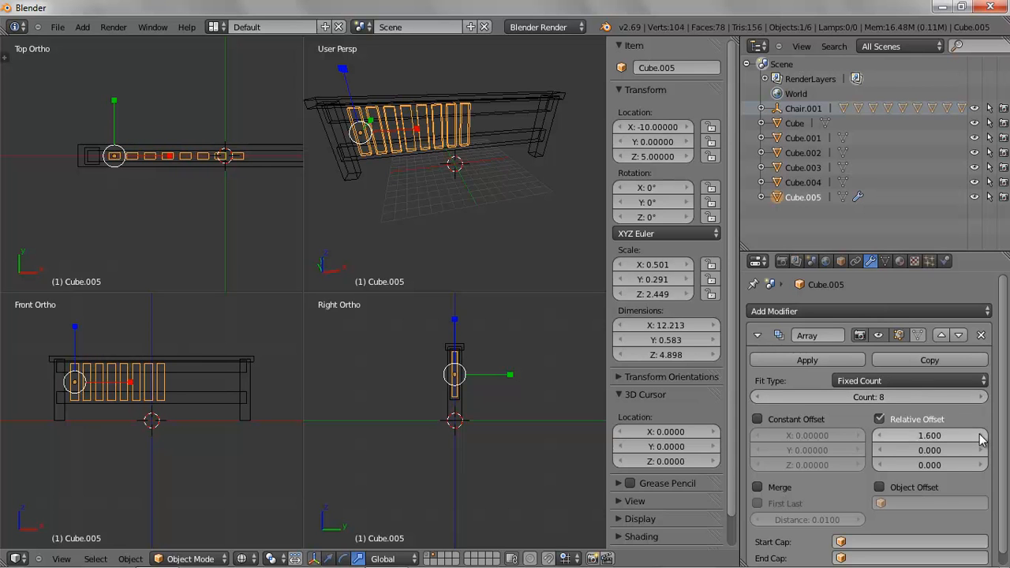
Increase the array count to 14 and settle the X relative offset at 1.6 so the slats span between the legs.
{"action": "left_click", "coordinate": [982, 397]}
{"action": "left_click", "coordinate": [982, 398]}
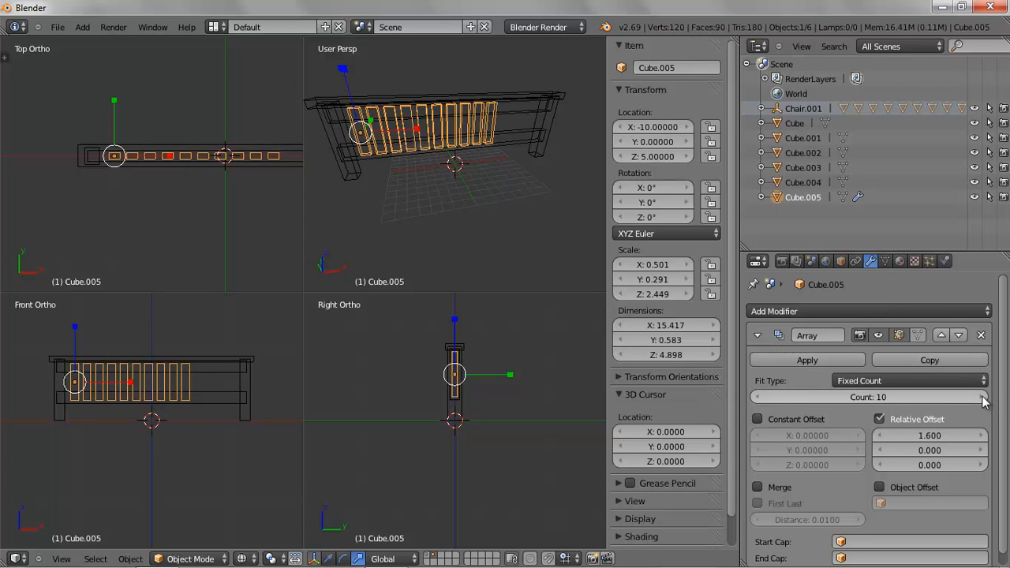
{"action": "left_click", "coordinate": [983, 397]}
{"action": "left_click", "coordinate": [983, 398]}
{"action": "left_click", "coordinate": [982, 398]}
{"action": "left_click", "coordinate": [983, 397]}
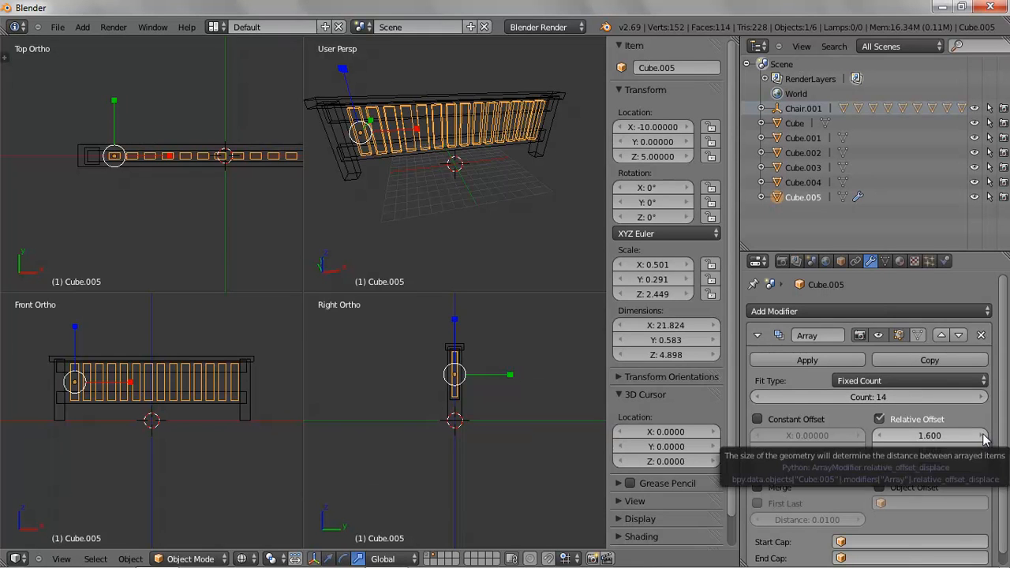
{"action": "left_click", "coordinate": [880, 437]}
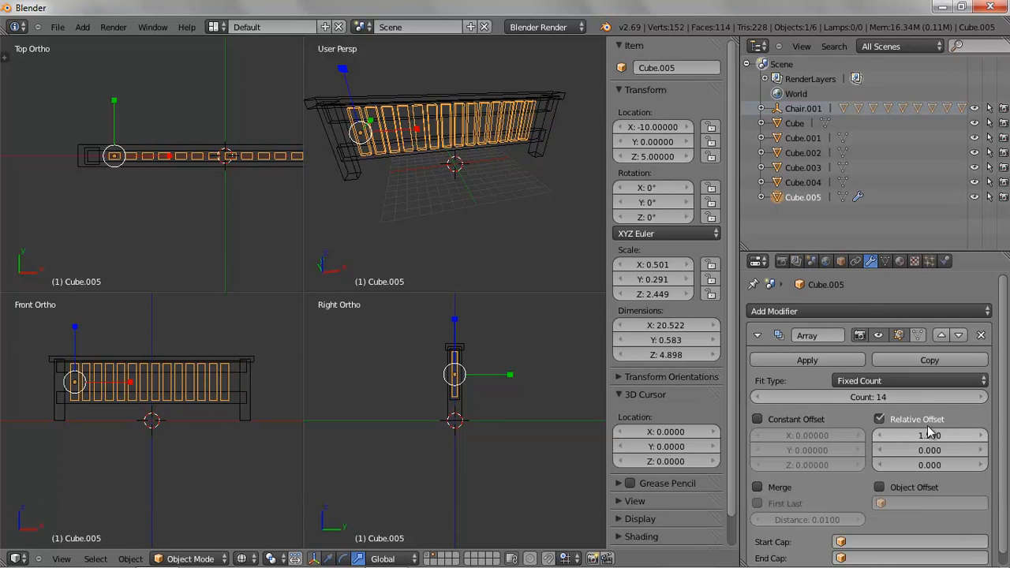
{"action": "left_click", "coordinate": [981, 439]}
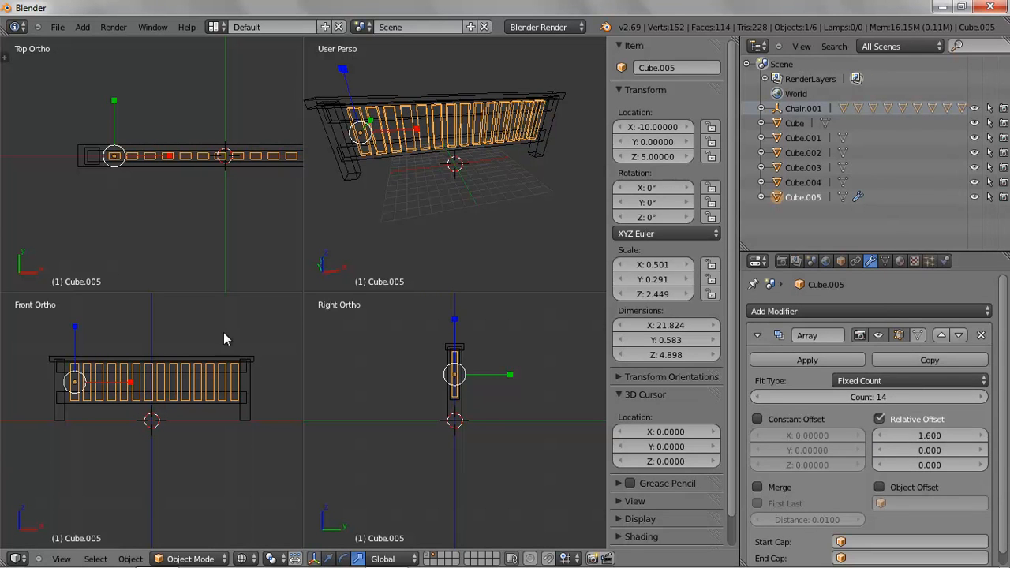
Shift the slat array along X to about -10.29 to even the gaps at the legs, and deselect everything.
{"action": "key", "text": "g"}
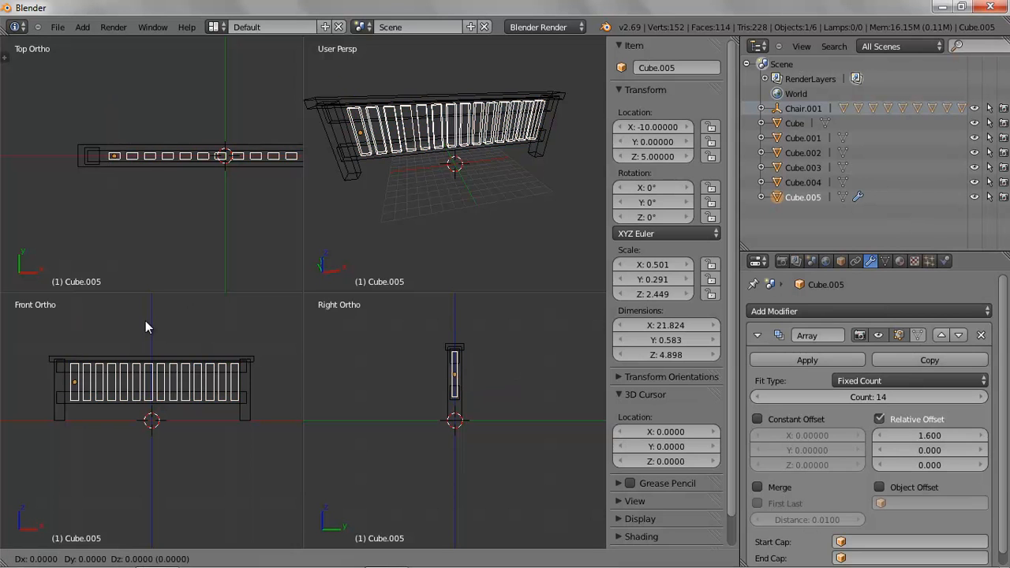
{"action": "left_click", "coordinate": [143, 326]}
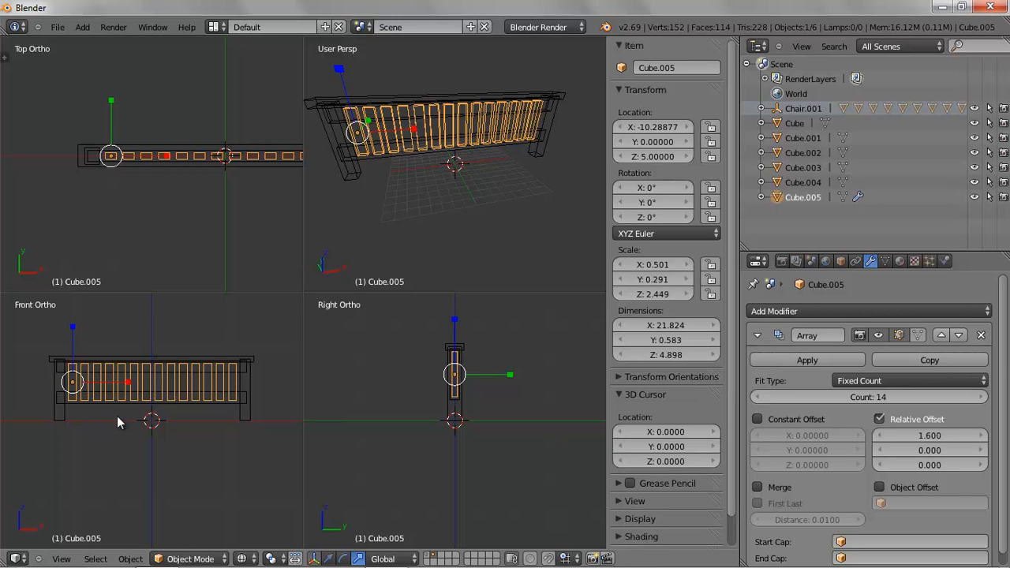
{"action": "key", "text": "a"}
{"action": "scroll", "coordinate": [228, 231], "scroll_direction": "down", "scroll_amount": 1}
{"action": "scroll", "coordinate": [233, 227], "scroll_direction": "down", "scroll_amount": 1}
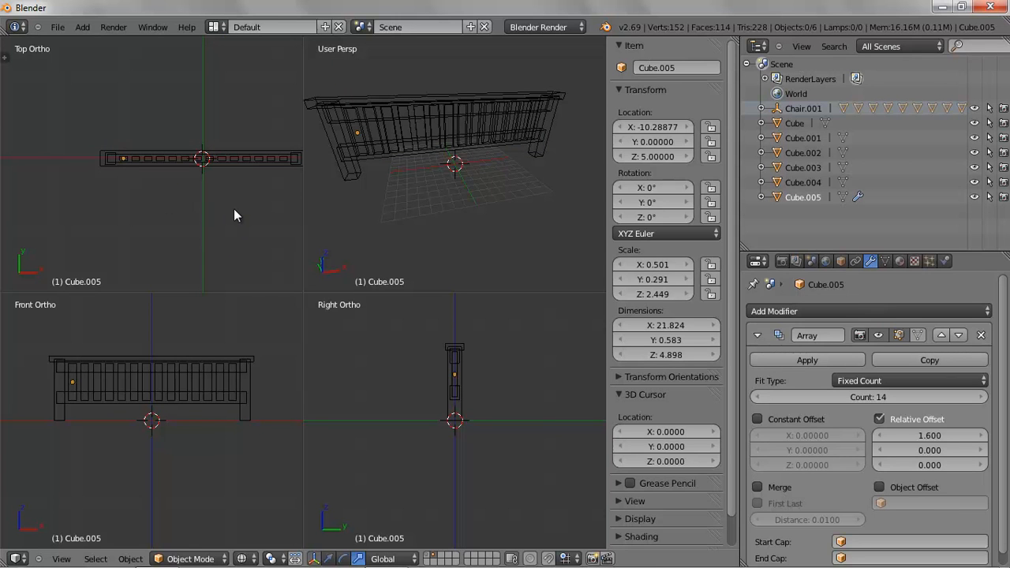
Select the whole slatted frame and duplicate it straight back along Y to Y 23.
{"action": "key", "text": "ctrl+alt+q"}
{"action": "scroll", "coordinate": [420, 308], "scroll_direction": "down", "scroll_amount": 2}
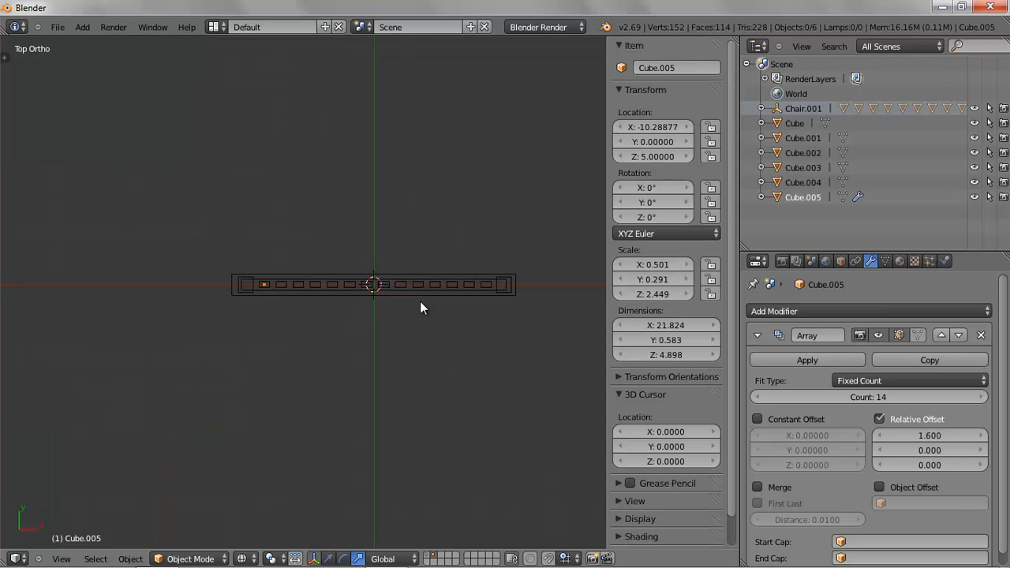
{"action": "key", "text": "b"}
{"action": "left_click_drag", "start_coordinate": [173, 210], "coordinate": [557, 347]}
{"action": "scroll", "coordinate": [408, 355], "scroll_direction": "down", "scroll_amount": 2}
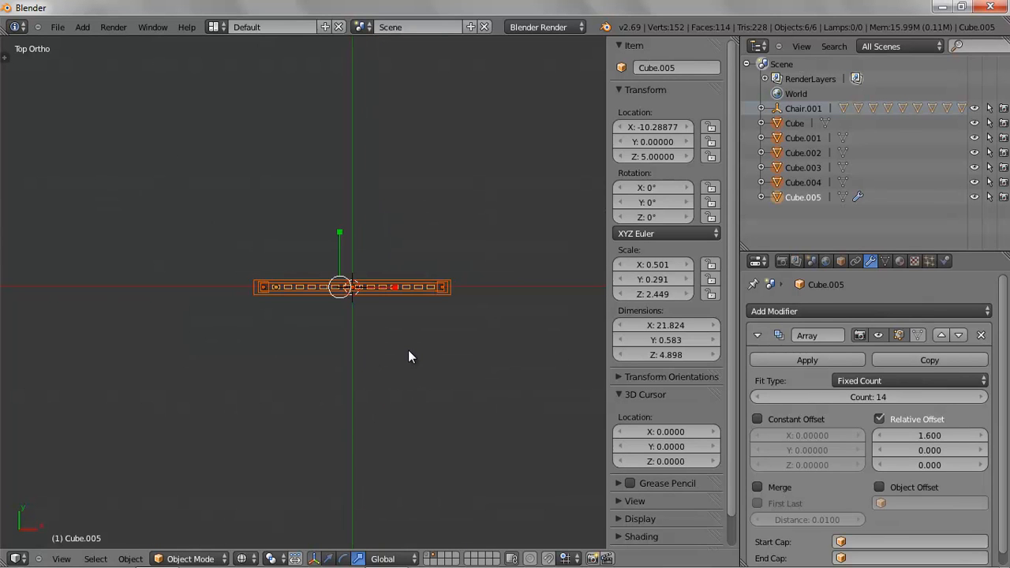
{"action": "key", "text": "shift+d"}
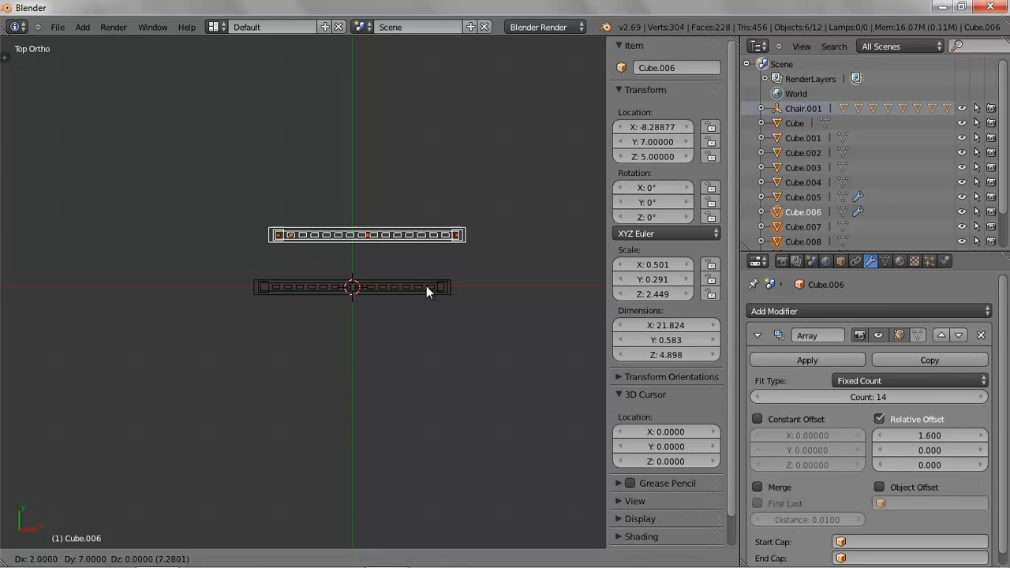
{"action": "left_click", "coordinate": [406, 186]}
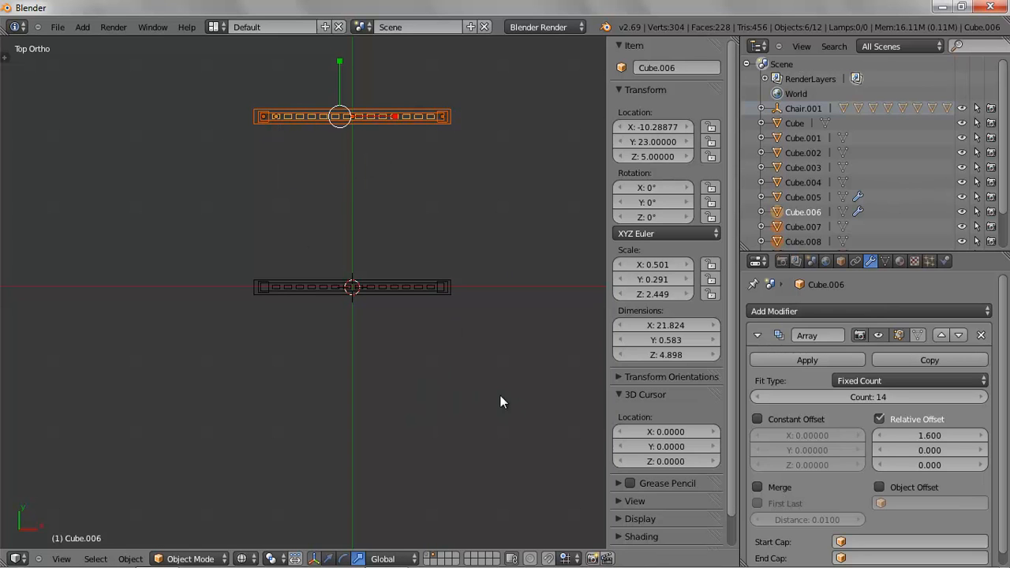
Switch to solid shading and duplicate the far frame's lower rail to Y 13, between the two frames.
{"action": "key", "text": "ctrl+alt+q"}
{"action": "middle_click_drag", "start_coordinate": [544, 197], "coordinate": [379, 85]}
{"action": "scroll", "coordinate": [553, 158], "scroll_direction": "up", "scroll_amount": 2}
{"action": "mouse_move", "coordinate": [557, 164]}
{"action": "middle_mouse_down"}
{"action": "mouse_move", "coordinate": [477, 161]}
{"action": "mouse_move", "coordinate": [474, 179]}
{"action": "mouse_move", "coordinate": [558, 172]}
{"action": "middle_mouse_up"}
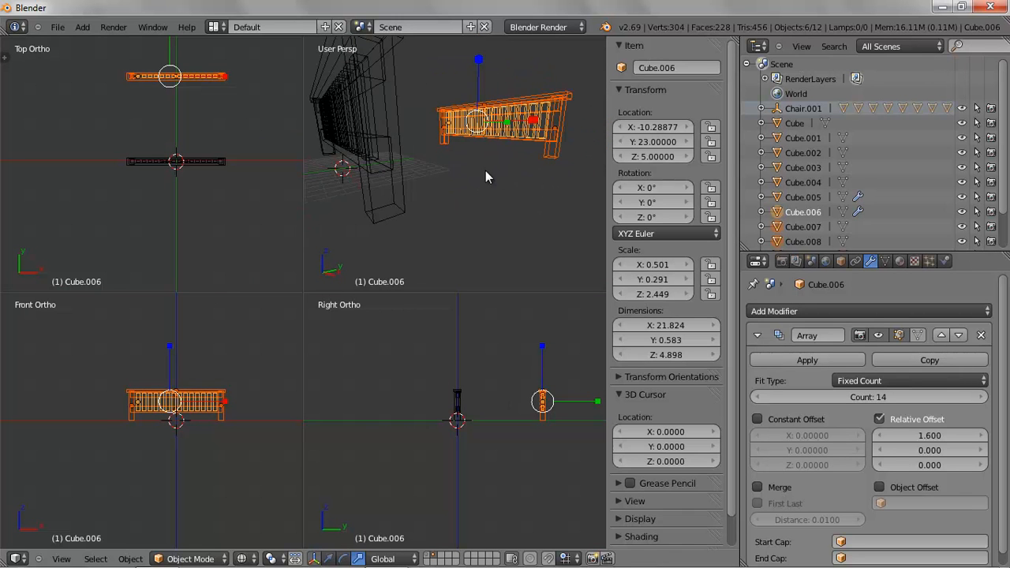
{"action": "key", "text": "z"}
{"action": "left_click", "coordinate": [524, 134]}
{"action": "right_click", "coordinate": [519, 135]}
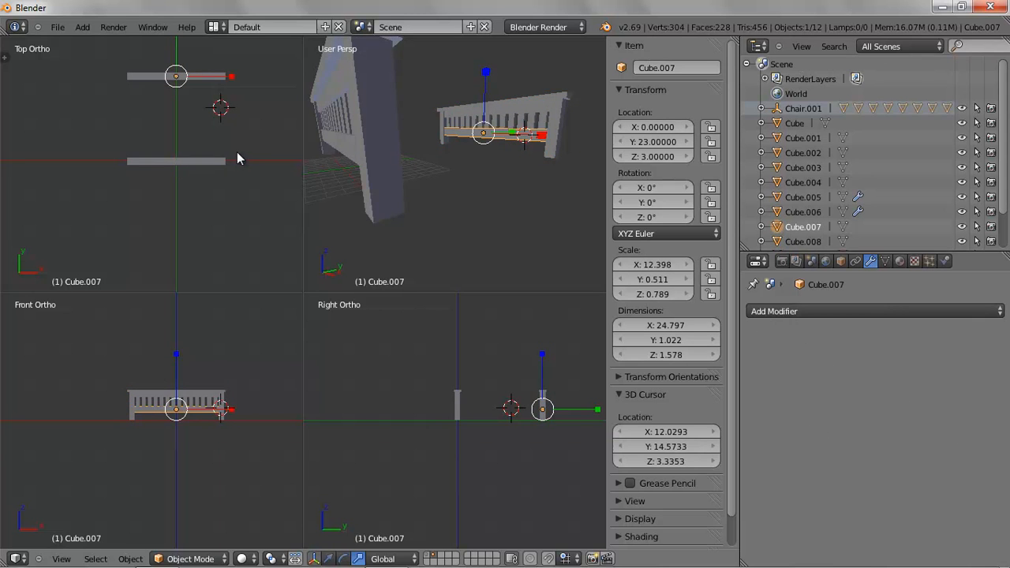
{"action": "key", "text": "shift+d"}
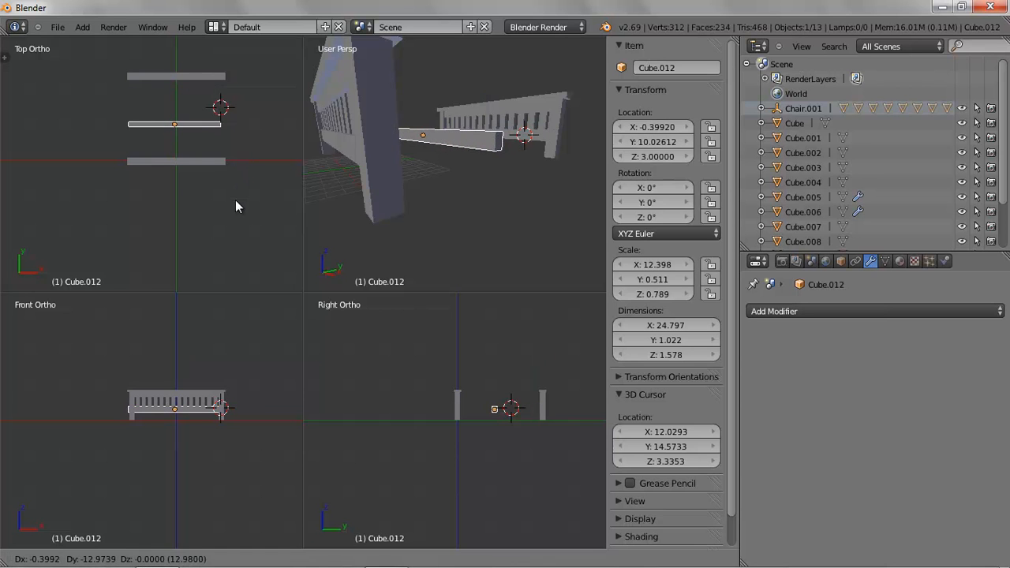
{"action": "key", "text": "ctrl"}
{"action": "left_click", "coordinate": [236, 202]}
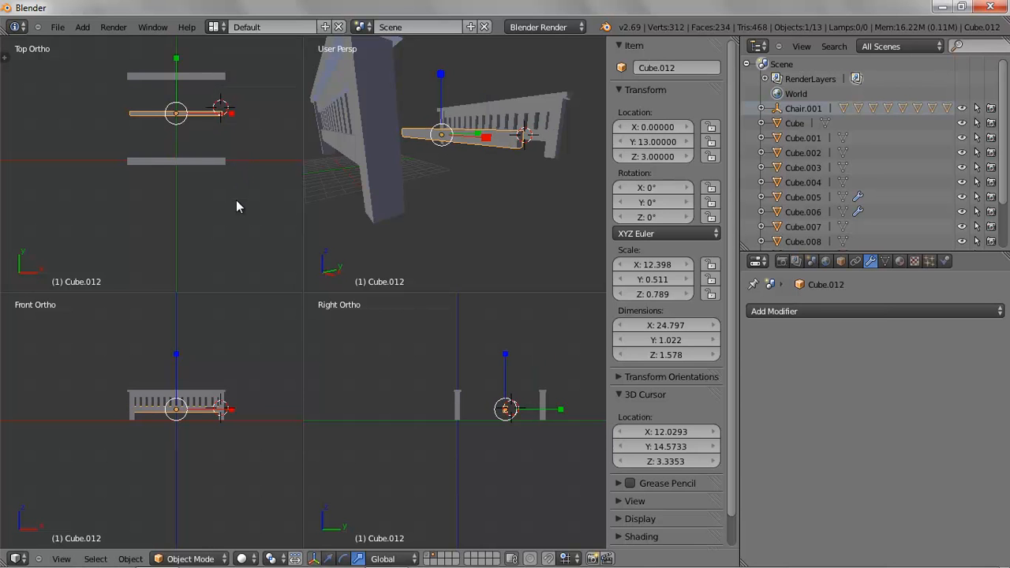
Rotate the copied rail to -90° about Z and move it to about X 12.38, Y 11.8 as a side rail.
{"action": "key", "text": "r"}
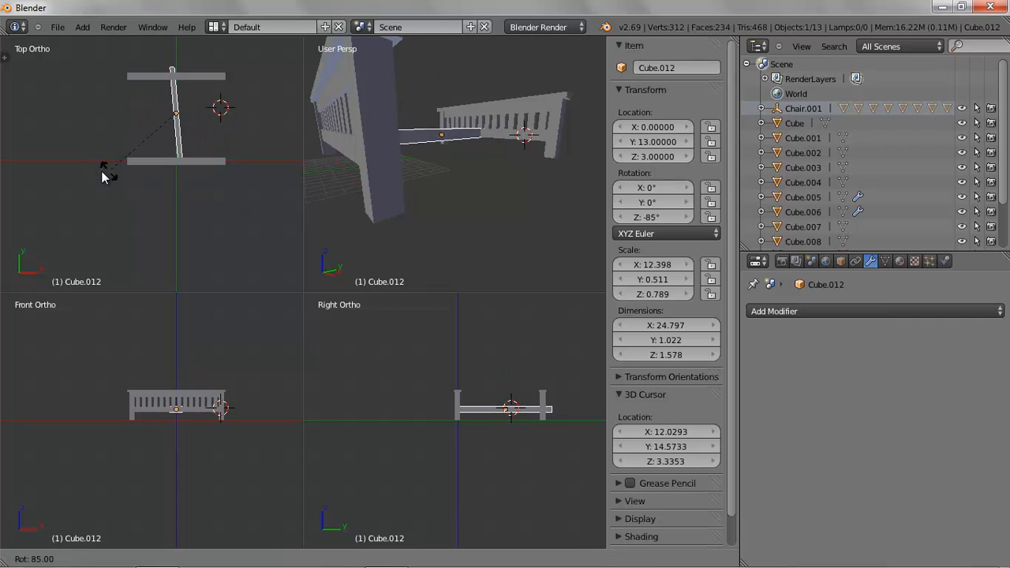
{"action": "left_click", "coordinate": [106, 183]}
{"action": "key", "text": "g"}
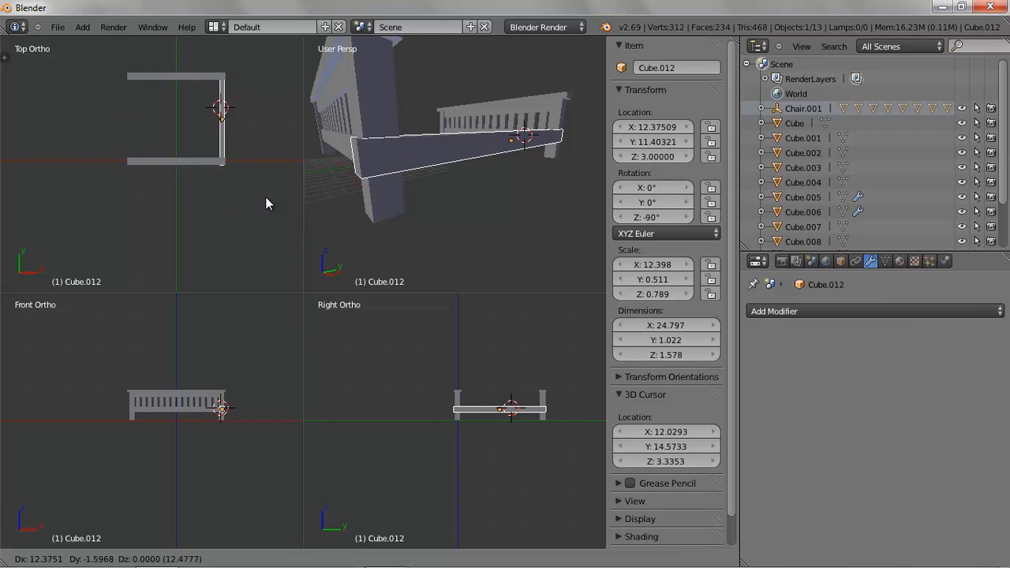
{"action": "left_click", "coordinate": [265, 195]}
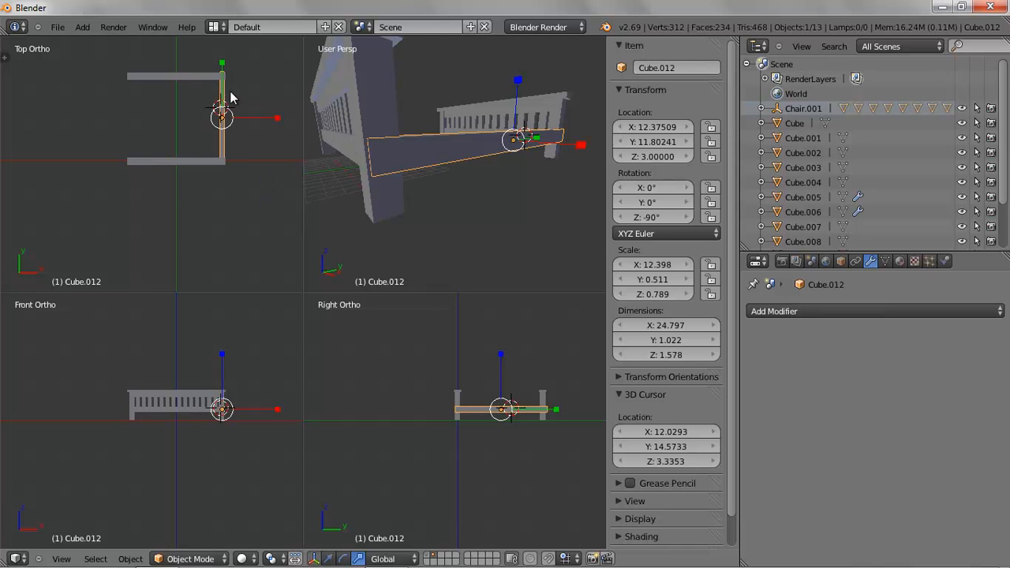
Shorten the side rail to about 22.73 units so its ends stay within the two end frames.
{"action": "left_click_drag", "start_coordinate": [223, 71], "coordinate": [222, 69]}
{"action": "scroll", "coordinate": [270, 167], "scroll_direction": "up", "scroll_amount": 3}
{"action": "middle_click_drag", "start_coordinate": [222, 109], "coordinate": [213, 128]}
{"action": "key", "text": "KP_7"}
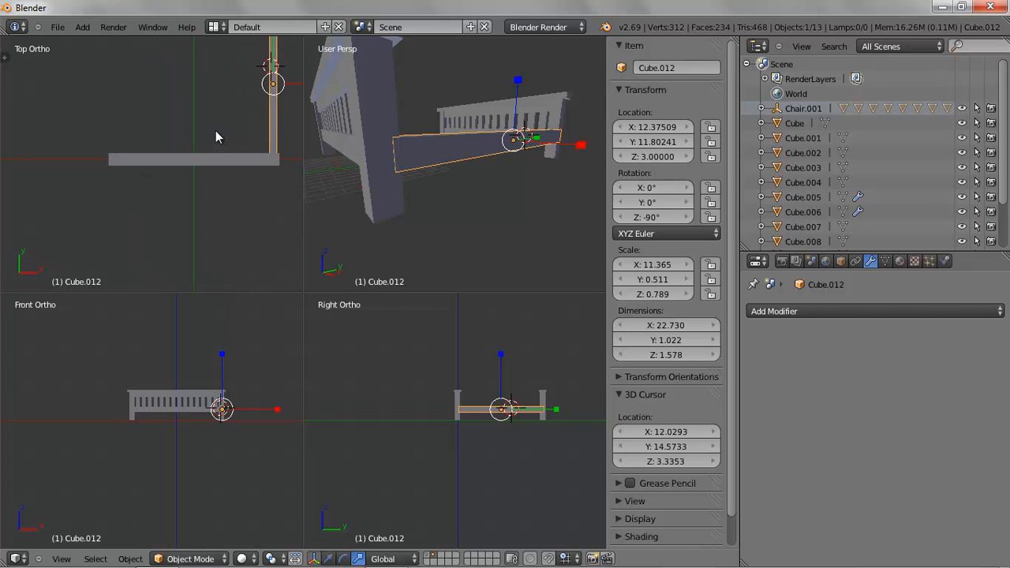
{"action": "scroll", "coordinate": [162, 115], "scroll_direction": "down", "scroll_amount": 3}
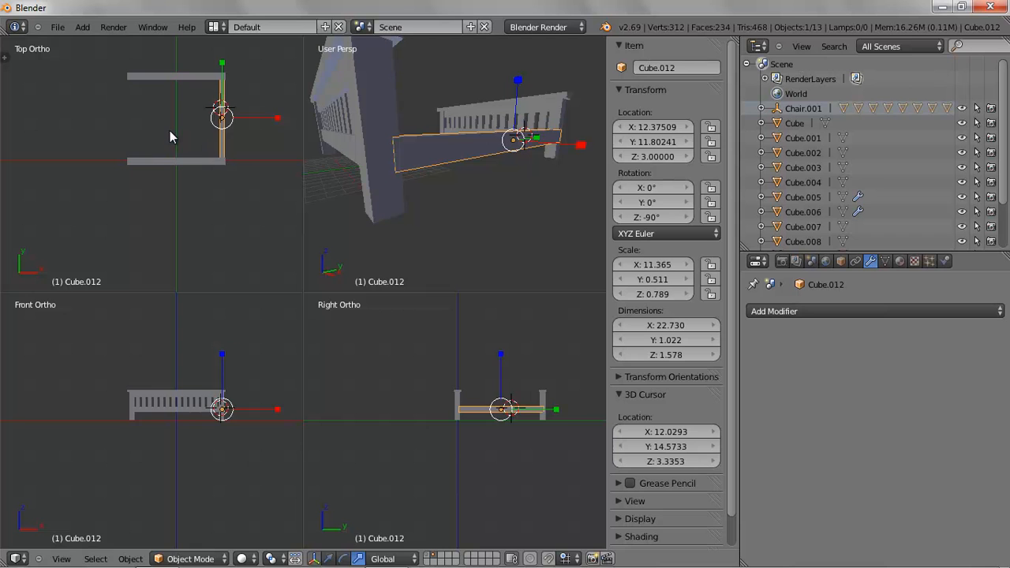
Duplicate the side rail to the opposite side of the bed at about X -11.98, Y 12.2.
{"action": "key", "text": "shift+d"}
{"action": "type", "text": "-10"}
{"action": "key", "text": "BackSpace"}
{"action": "key", "text": "BackSpace"}
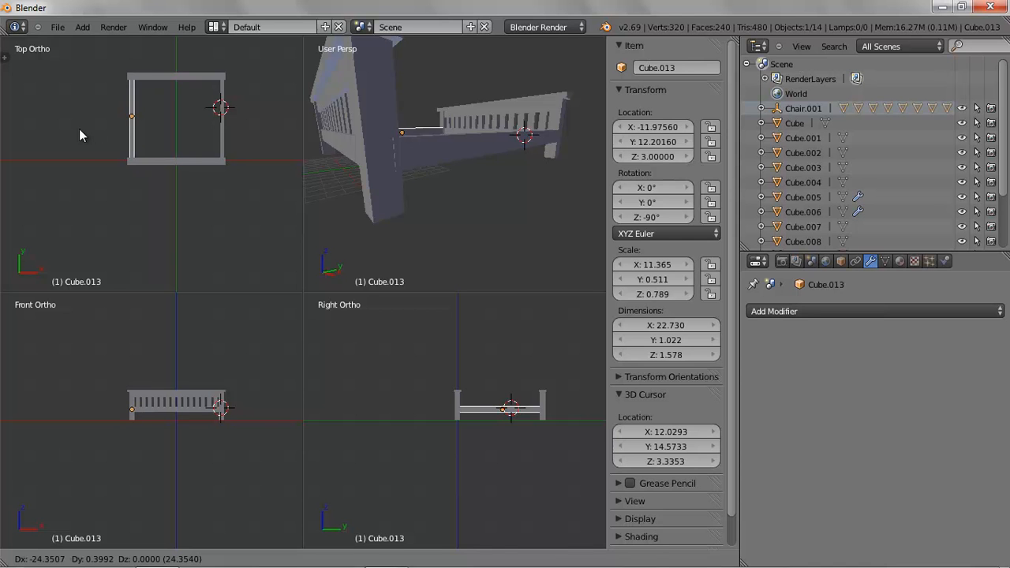
{"action": "left_click", "coordinate": [79, 130]}
{"action": "middle_click_drag", "start_coordinate": [396, 203], "coordinate": [490, 186]}
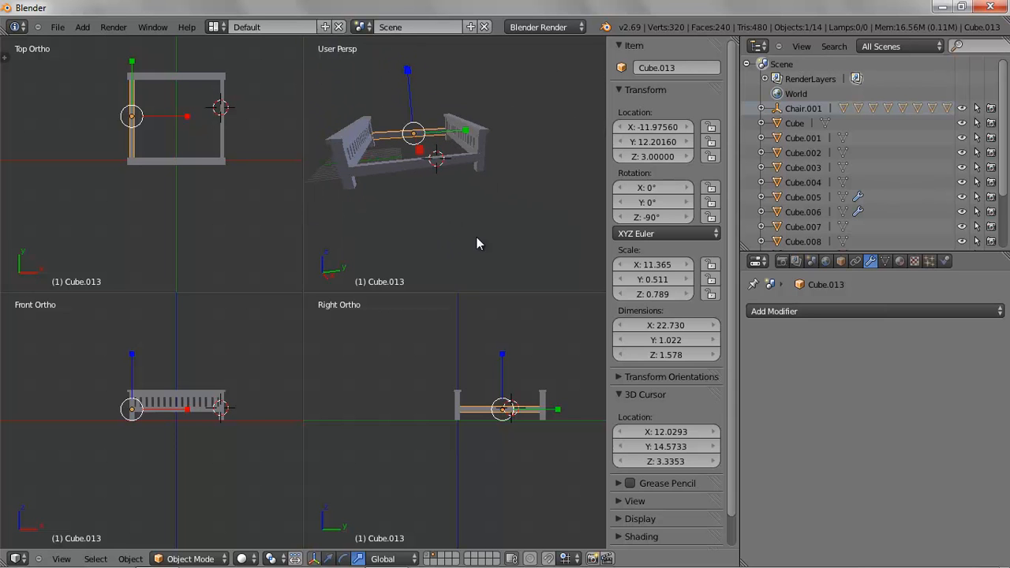
Select the far frame's top board and upper rail and raise them together along Z, bringing the top board to about Z 15.83.
{"action": "middle_click_drag", "start_coordinate": [433, 208], "coordinate": [516, 173]}
{"action": "left_click", "coordinate": [477, 124]}
{"action": "right_click", "coordinate": [477, 125]}
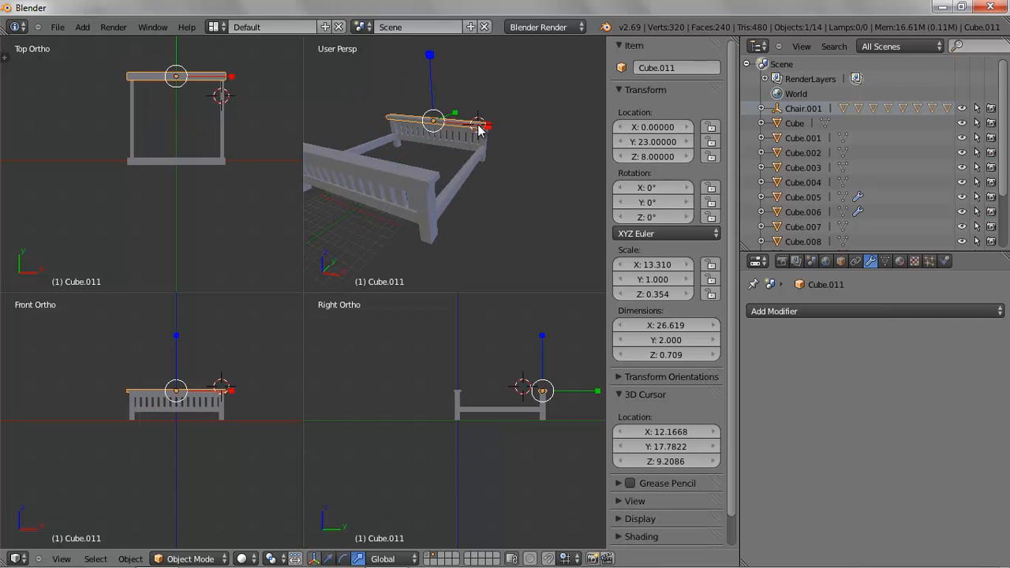
{"action": "scroll", "coordinate": [499, 139], "scroll_direction": "up", "scroll_amount": 3}
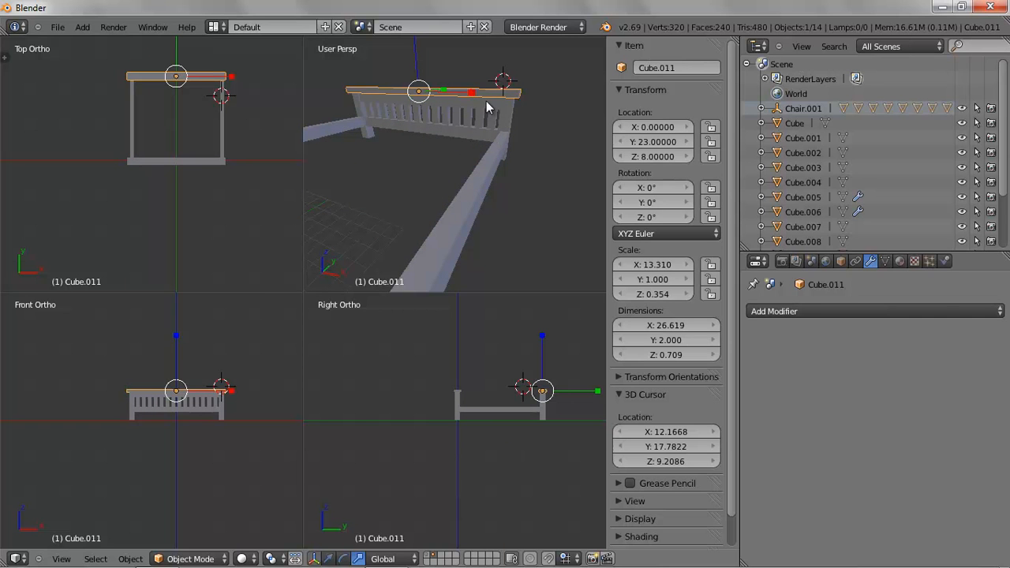
{"action": "key", "text": "ctrl+alt+q"}
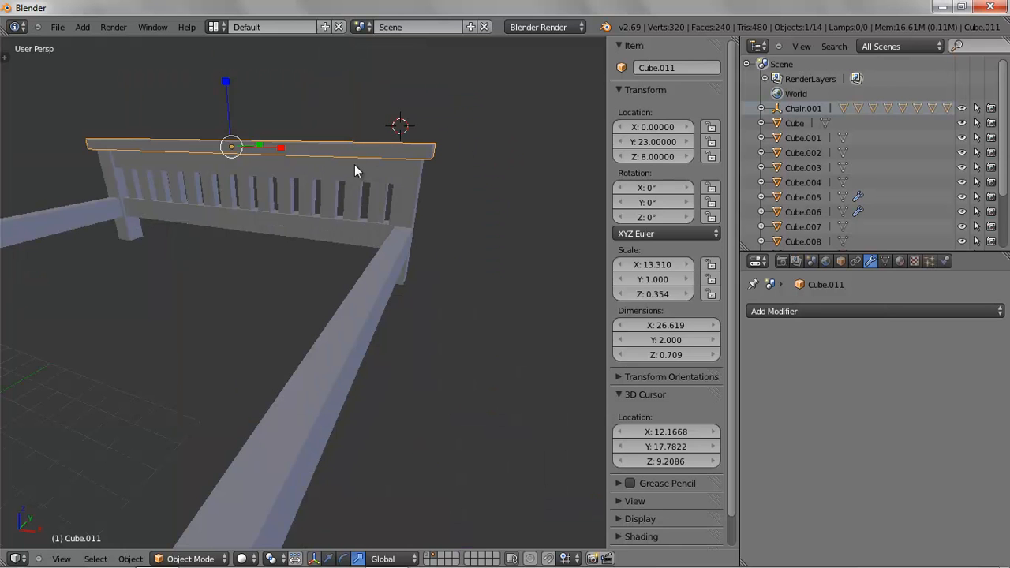
{"action": "key", "text": "KP_5"}
{"action": "middle_click_drag", "start_coordinate": [368, 170], "coordinate": [327, 267]}
{"action": "key", "text": "KP_5"}
{"action": "middle_click_drag", "start_coordinate": [545, 270], "coordinate": [329, 132]}
{"action": "right_click", "coordinate": [322, 135]}
{"action": "right_click", "coordinate": [329, 111], "text": "shift"}
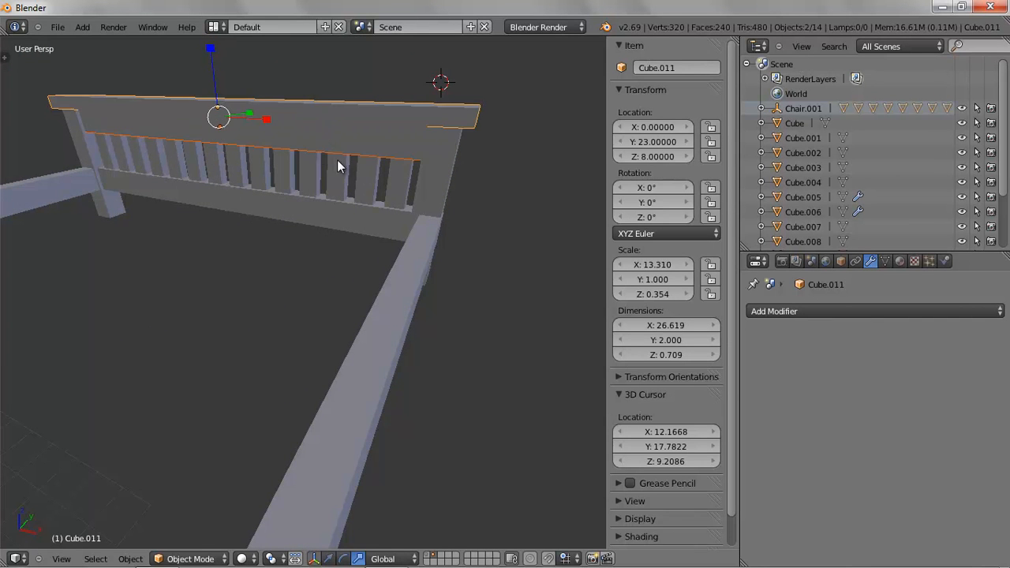
{"action": "scroll", "coordinate": [337, 159], "scroll_direction": "down", "scroll_amount": 3}
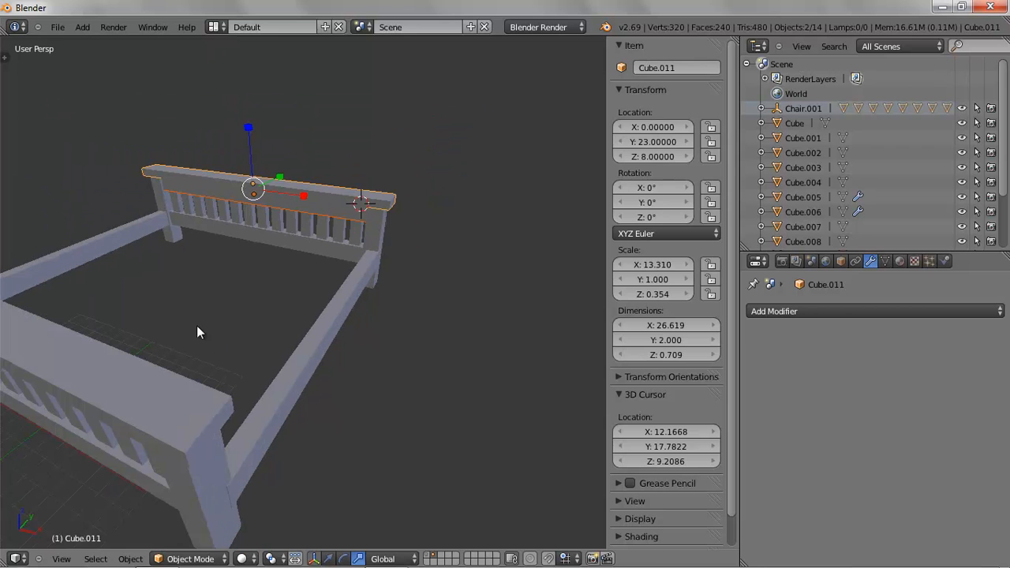
{"action": "left_click", "coordinate": [328, 558]}
{"action": "left_click_drag", "start_coordinate": [249, 138], "coordinate": [238, 36]}
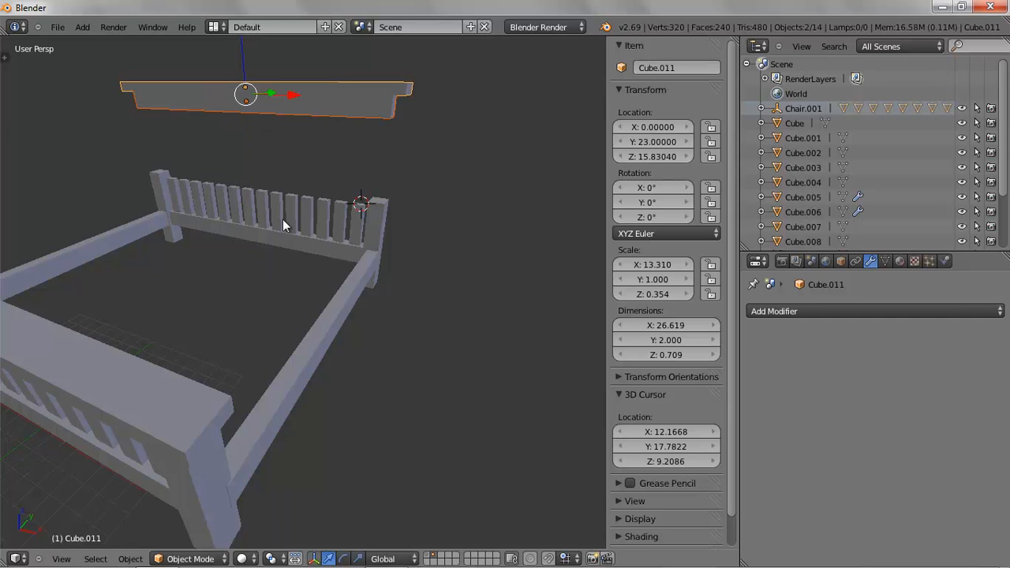